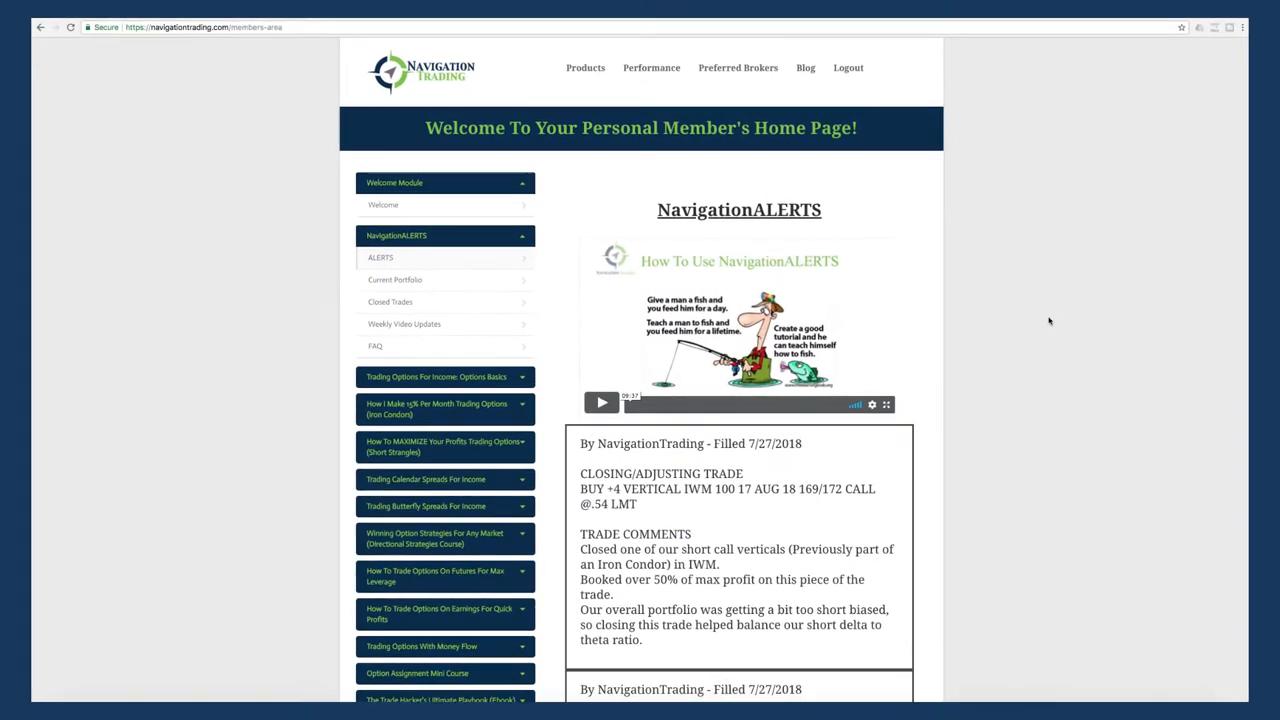
scroll(1031, 323, down, 5)
scroll(1031, 323, down, 5)
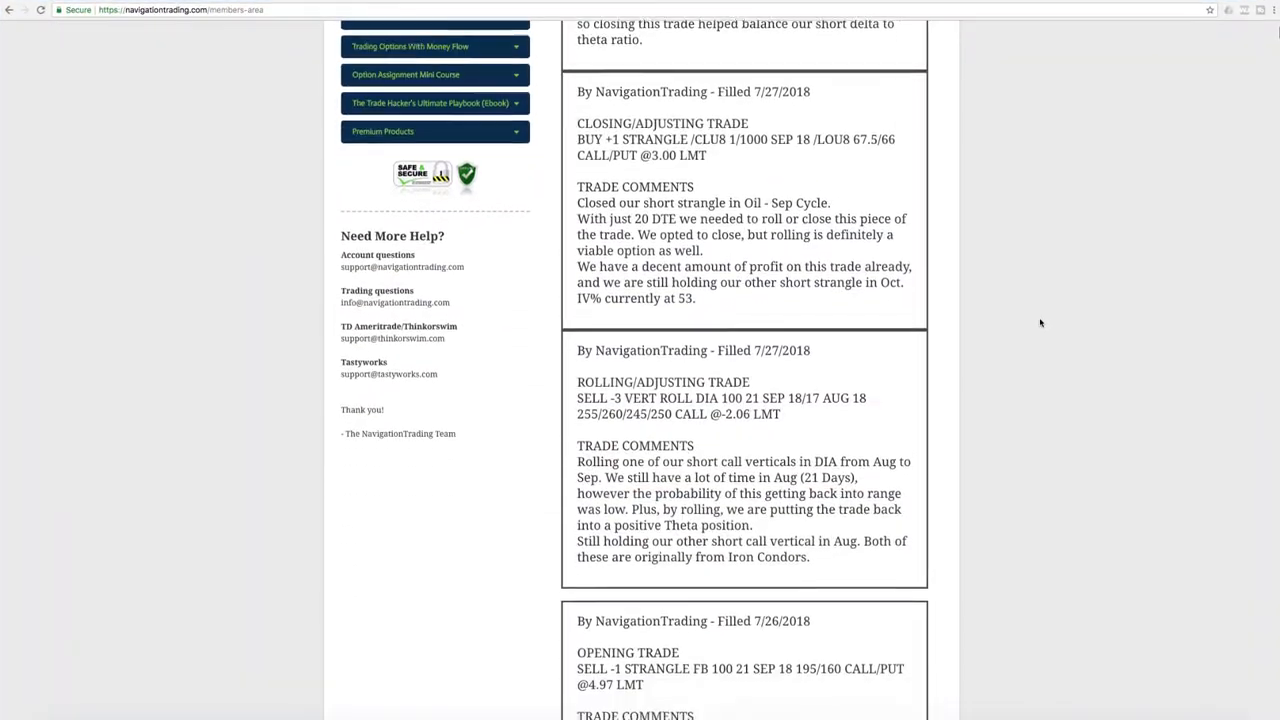
scroll(1031, 323, down, 5)
scroll(1041, 322, down, 5)
scroll(1041, 322, down, 5)
scroll(1041, 322, down, 5)
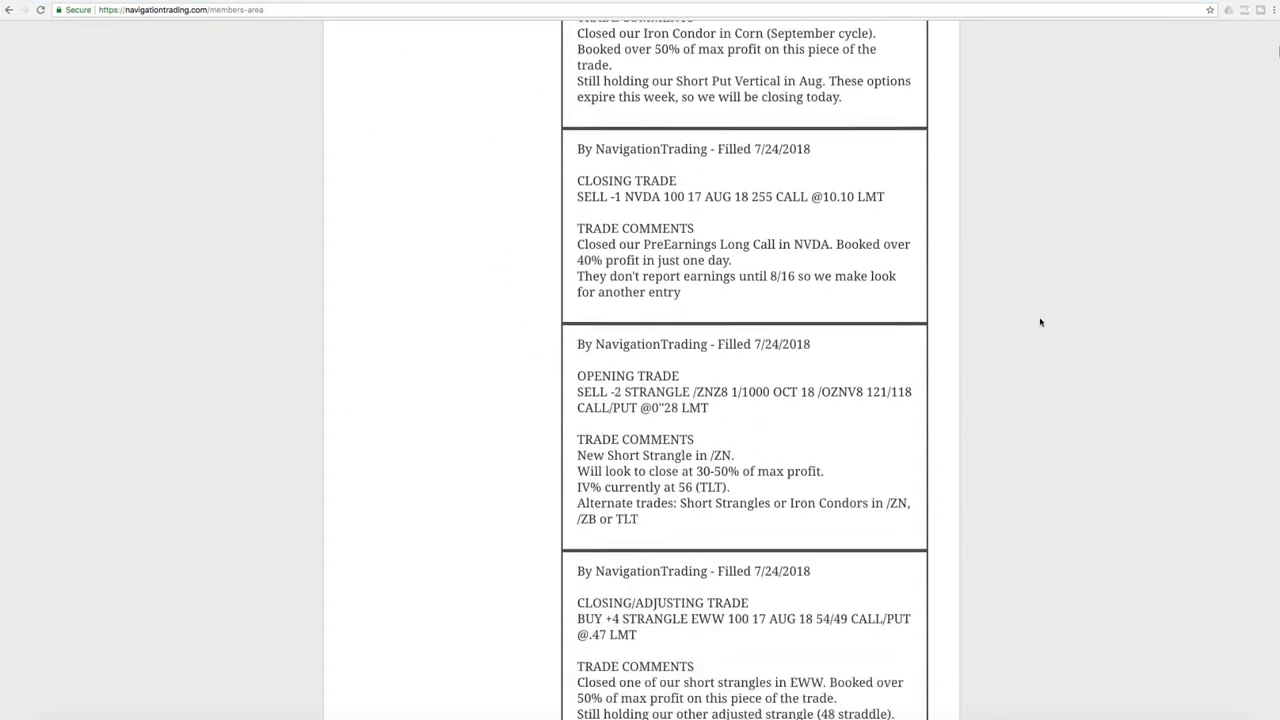
scroll(1041, 322, down, 5)
scroll(1041, 322, down, 5)
scroll(1041, 322, down, 1)
scroll(1041, 322, up, 3)
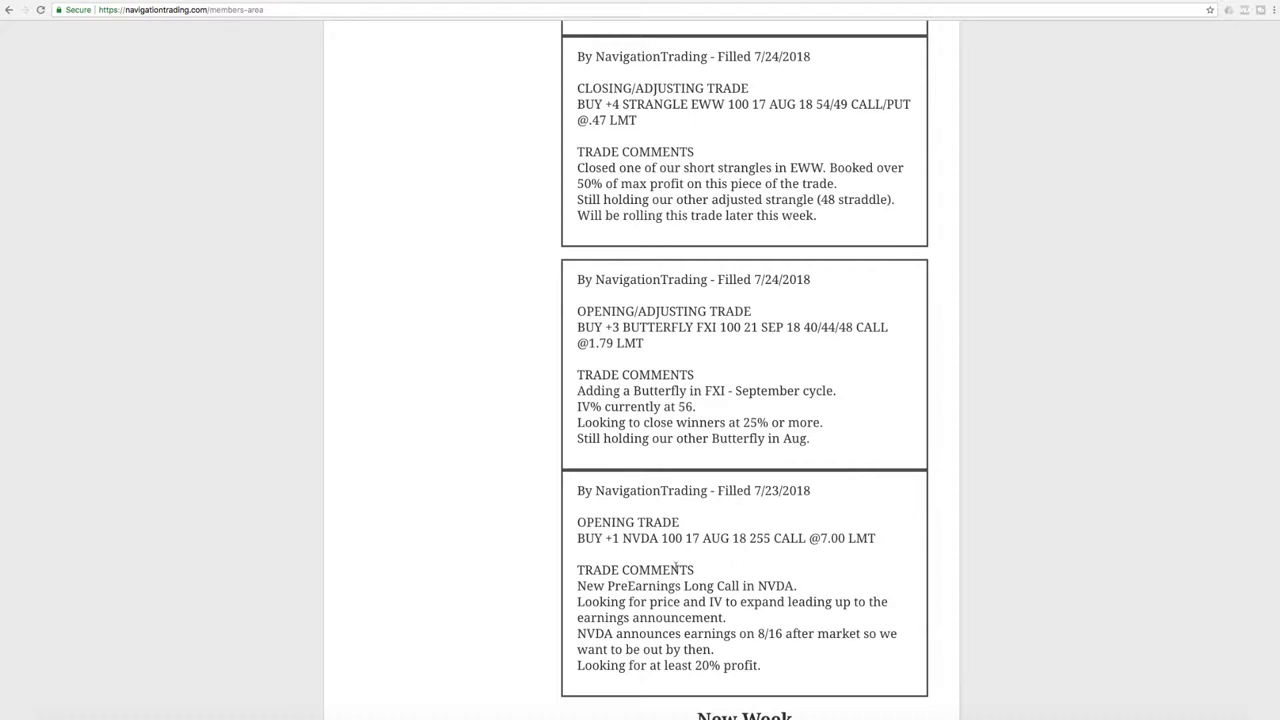
- Highlight the NVDA pre-earnings long call note, its price/IV expansion goal and 20% profit target
drag(608, 585, 797, 585)
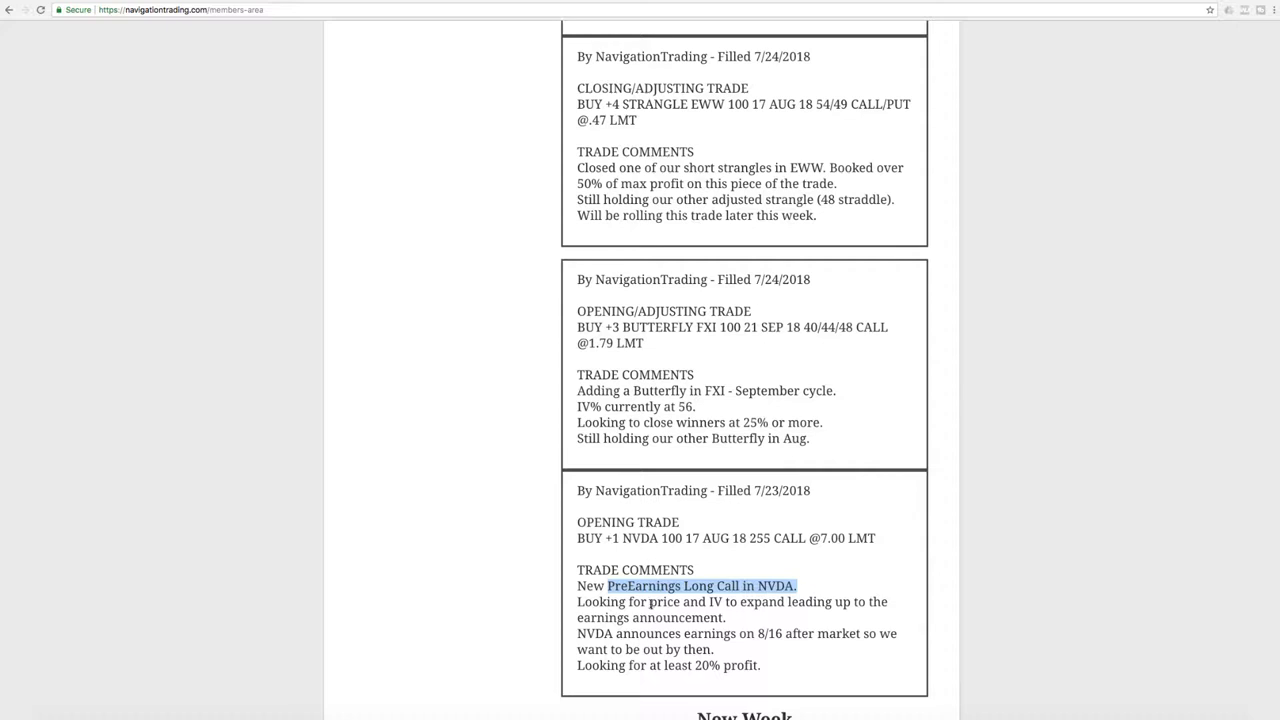
drag(650, 603, 838, 604)
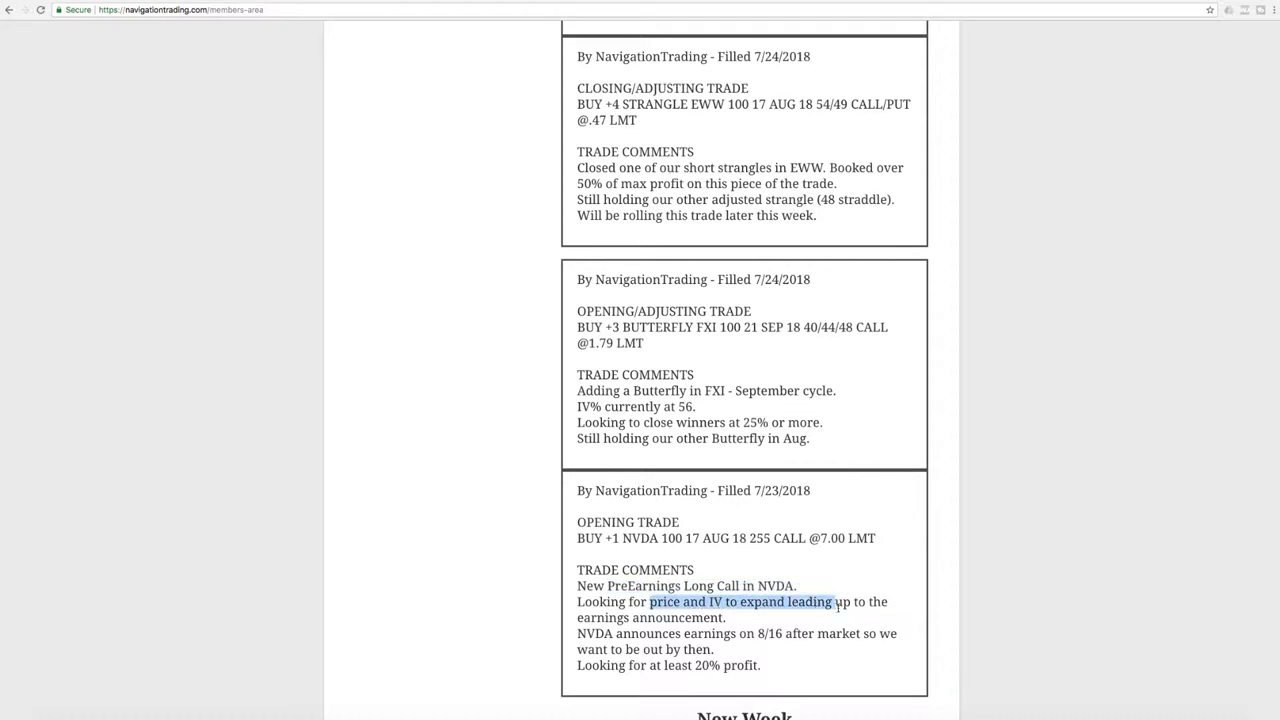
drag(694, 666, 766, 666)
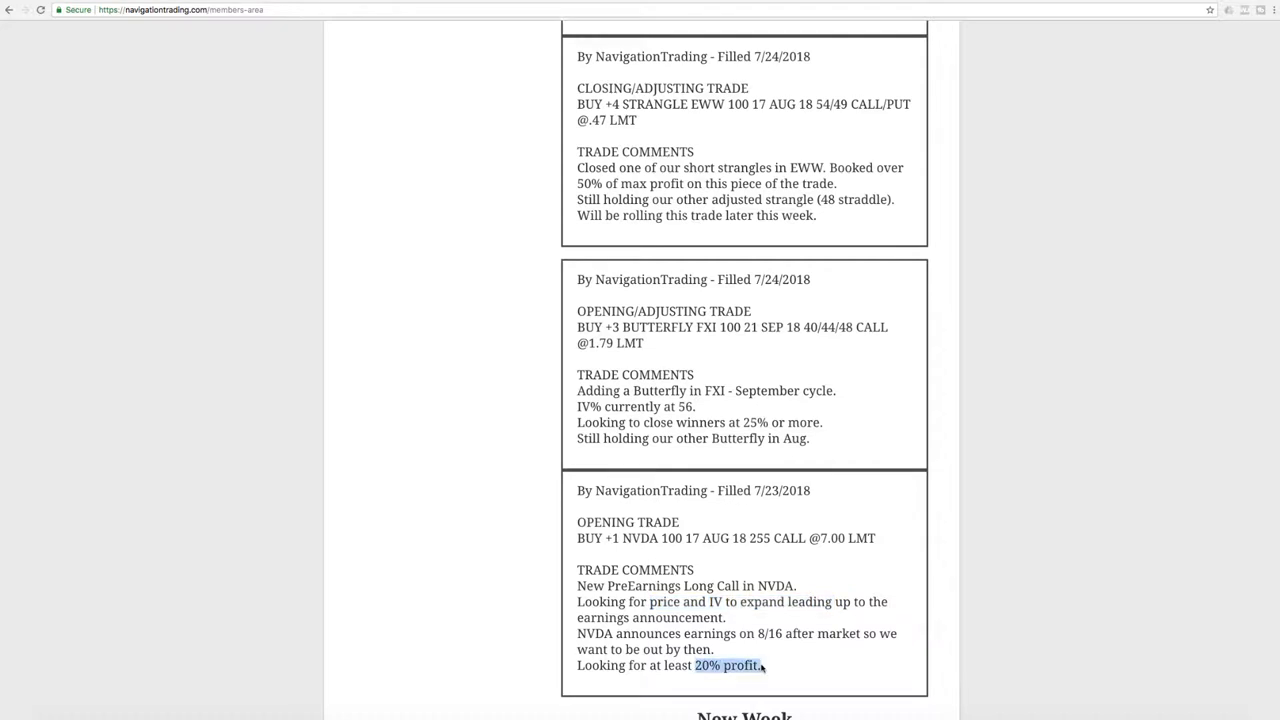
scroll(747, 545, up, 3)
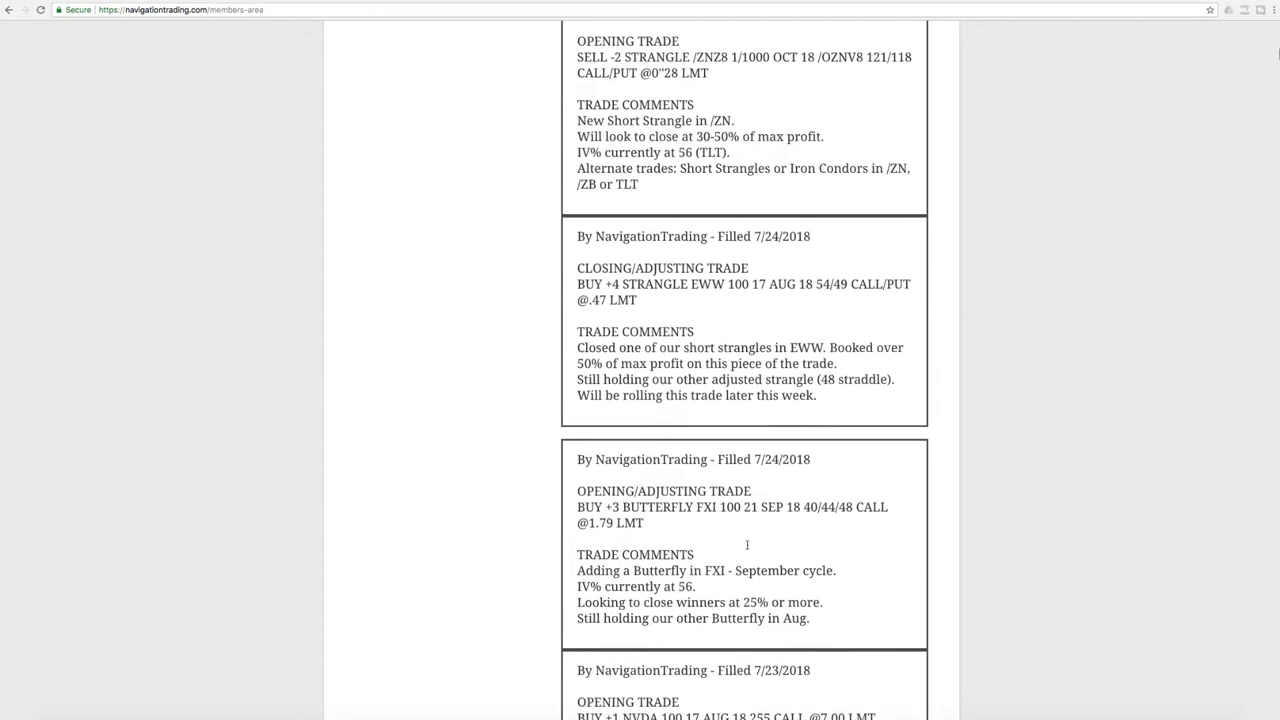
scroll(747, 545, up, 3)
scroll(747, 545, up, 3)
scroll(747, 545, up, 3)
scroll(747, 548, up, 1)
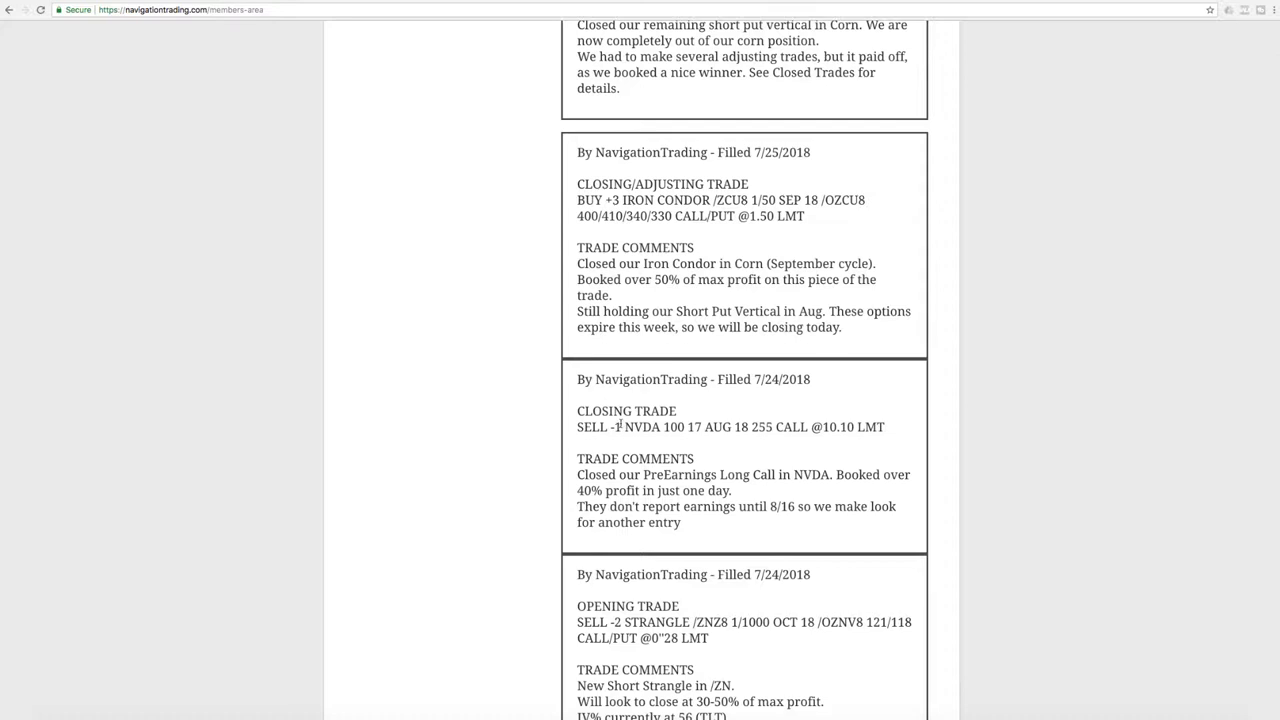
- Highlight the 7/24 NVDA close with 40% profit in one day, then bring up thinkorswim
drag(754, 379, 782, 379)
drag(577, 490, 730, 490)
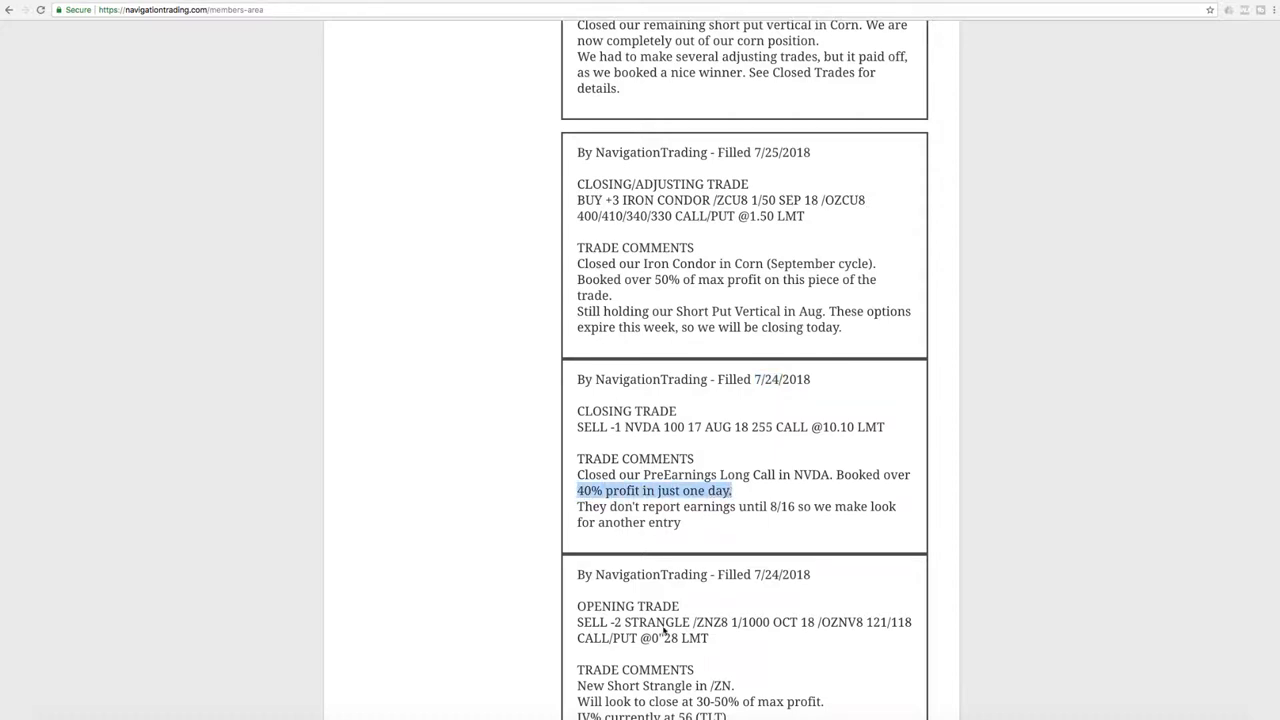
click(501, 712)
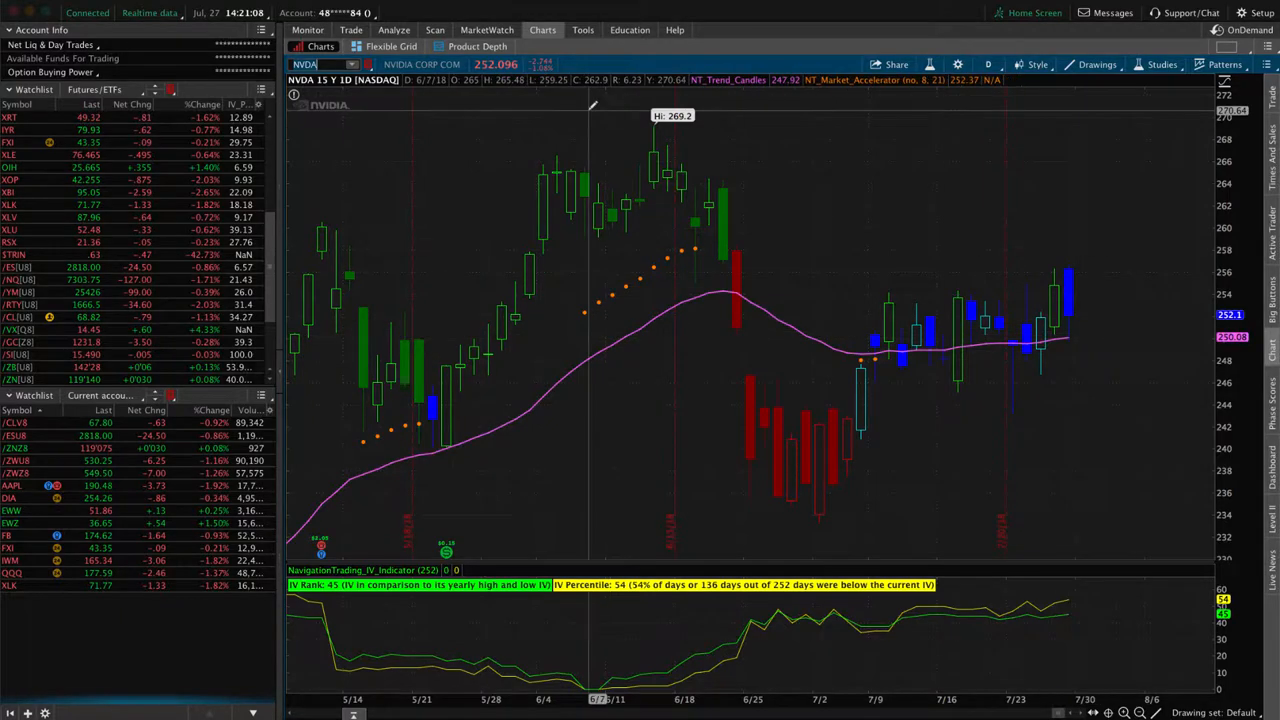
- Highlight the FXI butterfly's September cycle comment in the alerts, then return to thinkorswim
key(alt+Tab)
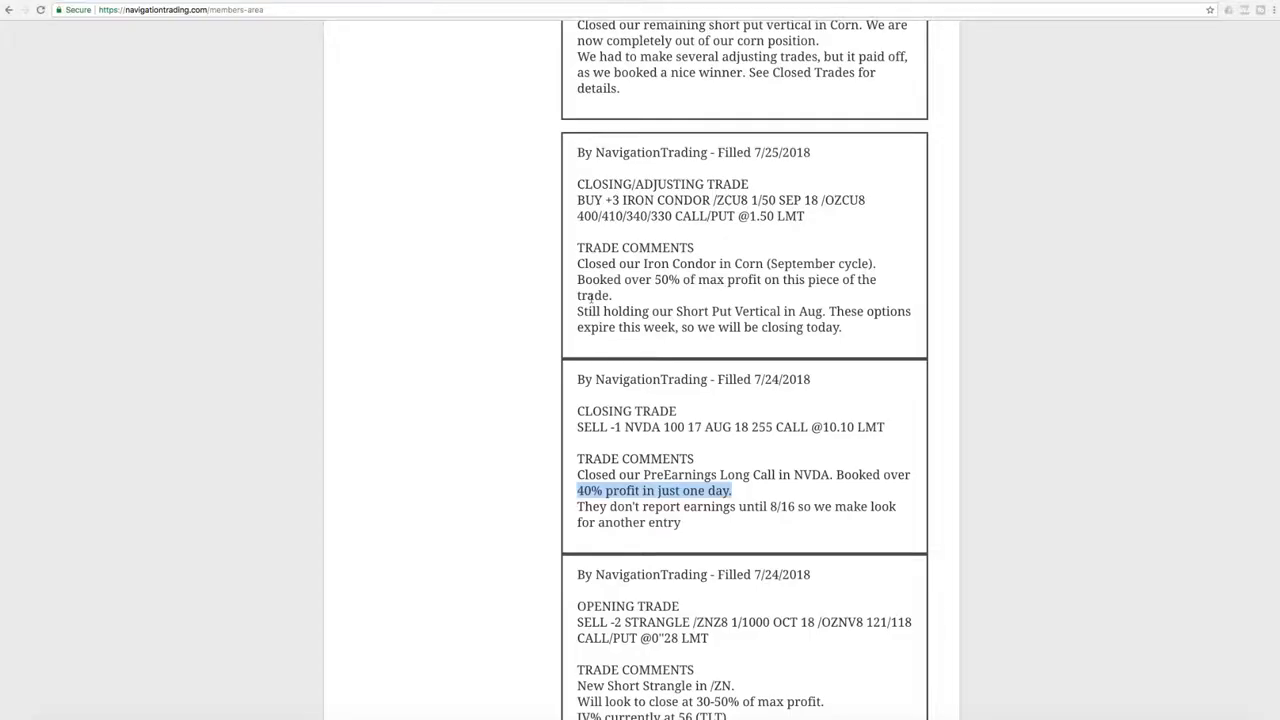
scroll(737, 366, down, 5)
scroll(760, 366, down, 5)
scroll(760, 366, down, 3)
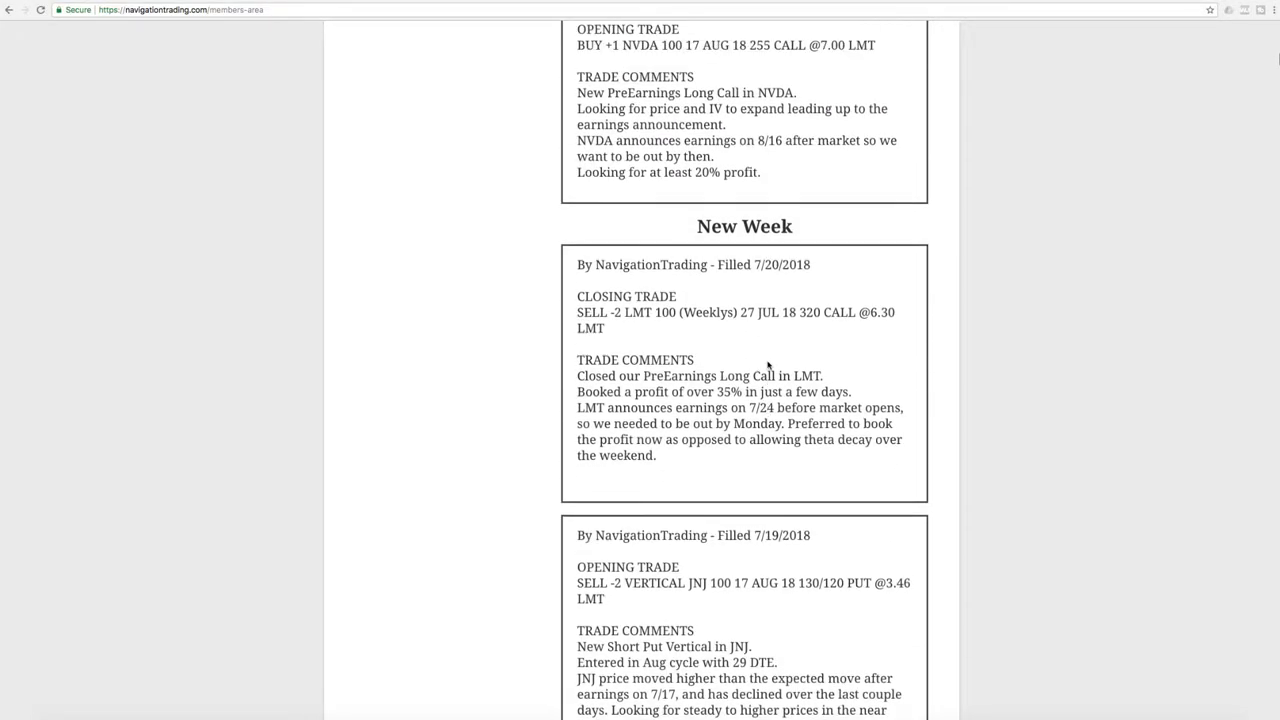
scroll(768, 366, up, 2)
scroll(768, 366, up, 3)
scroll(768, 366, up, 2)
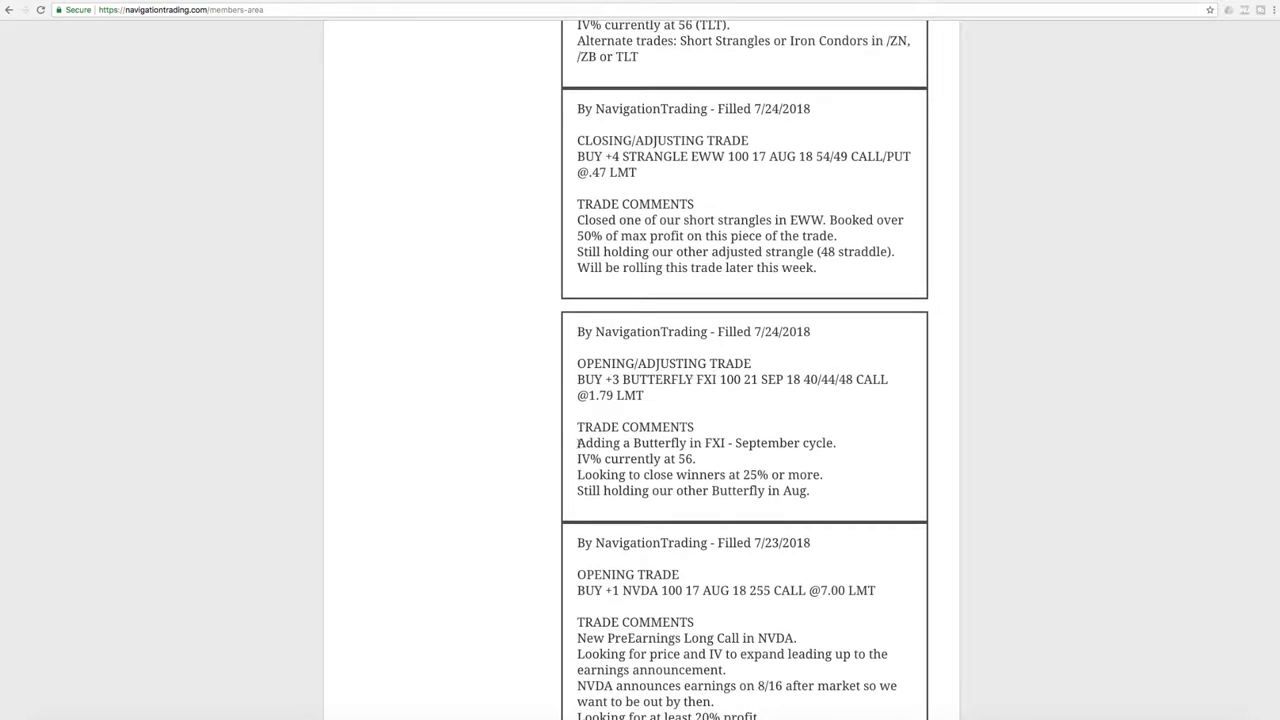
drag(578, 443, 838, 450)
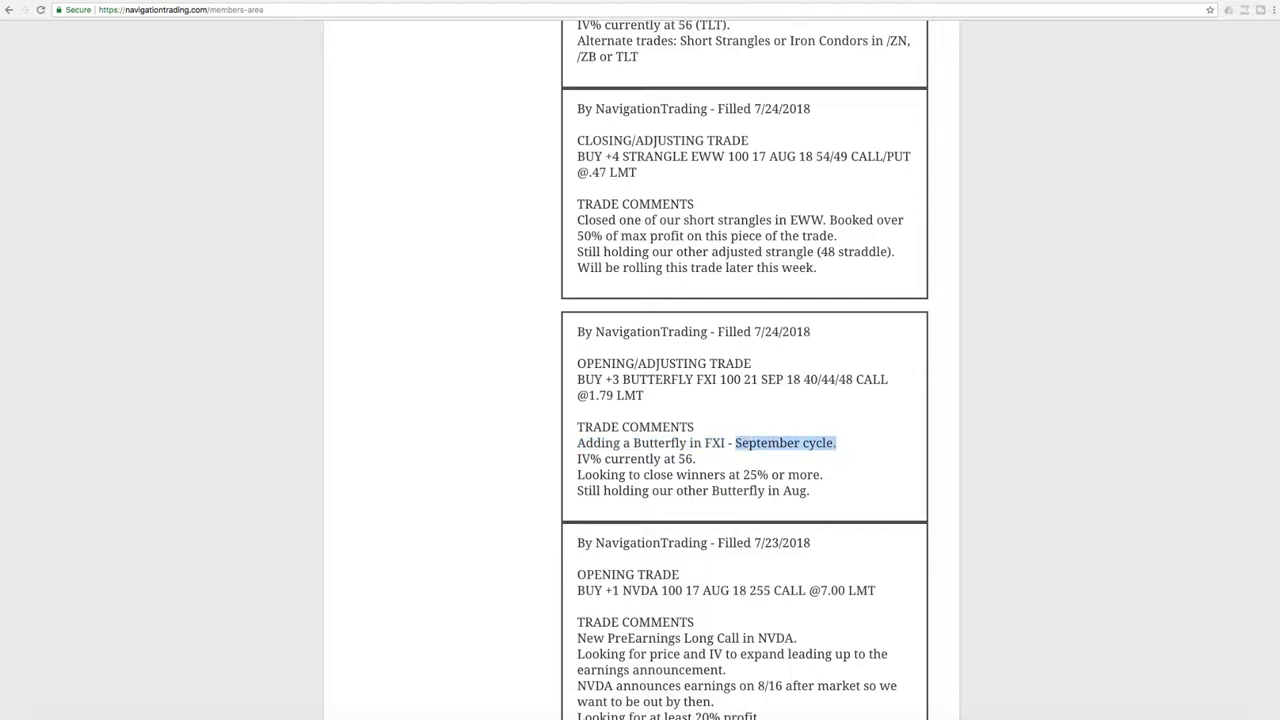
key(alt+Tab)
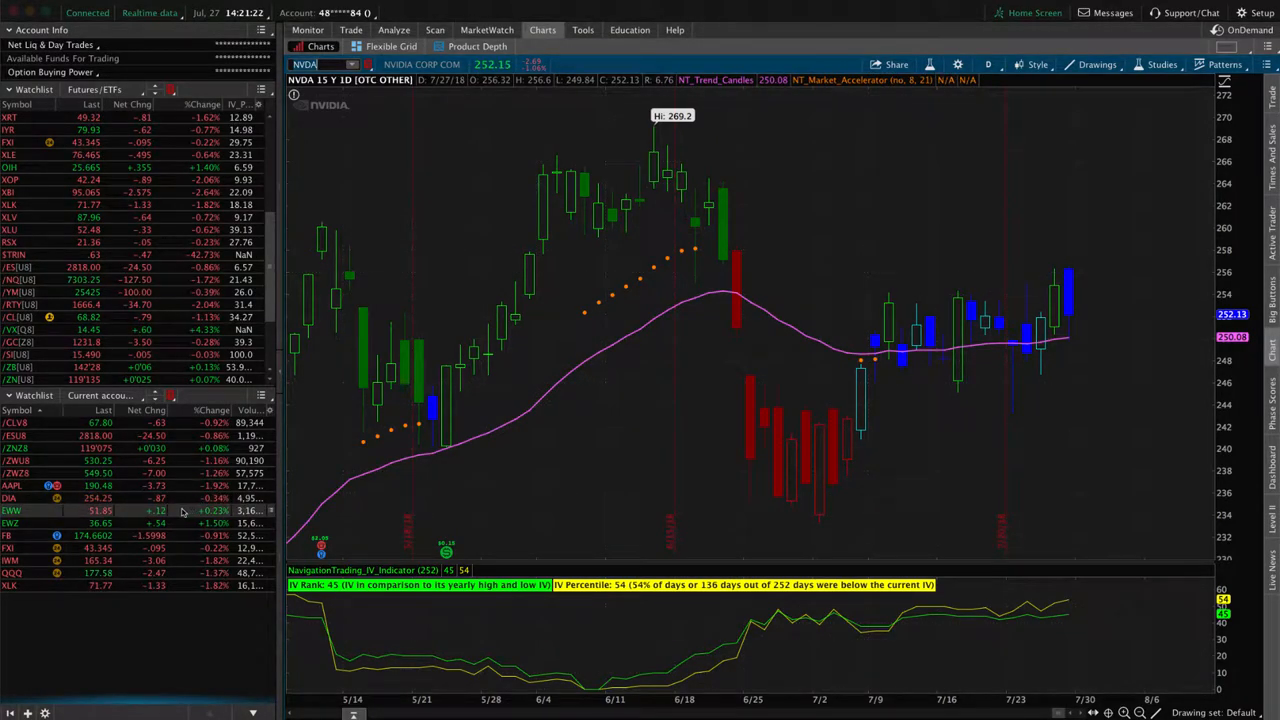
- Chart FXI from the watchlist and bring up its Risk Profile analysis
click(173, 548)
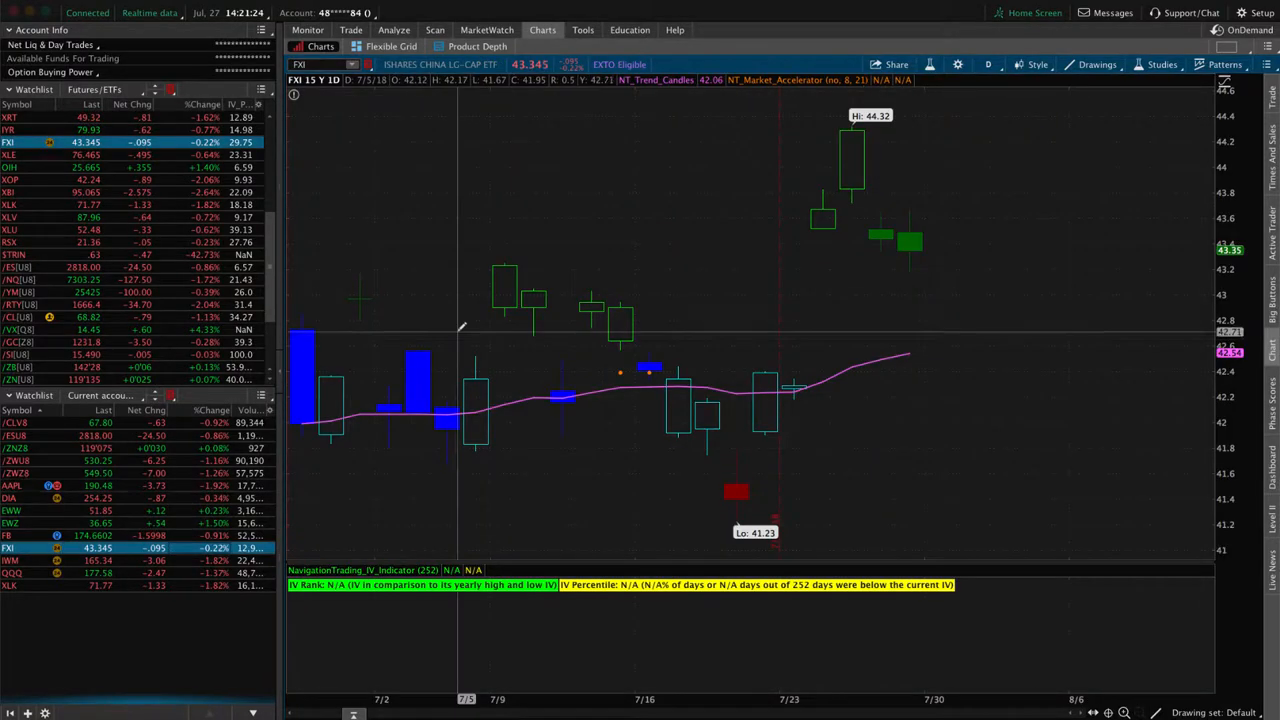
click(394, 29)
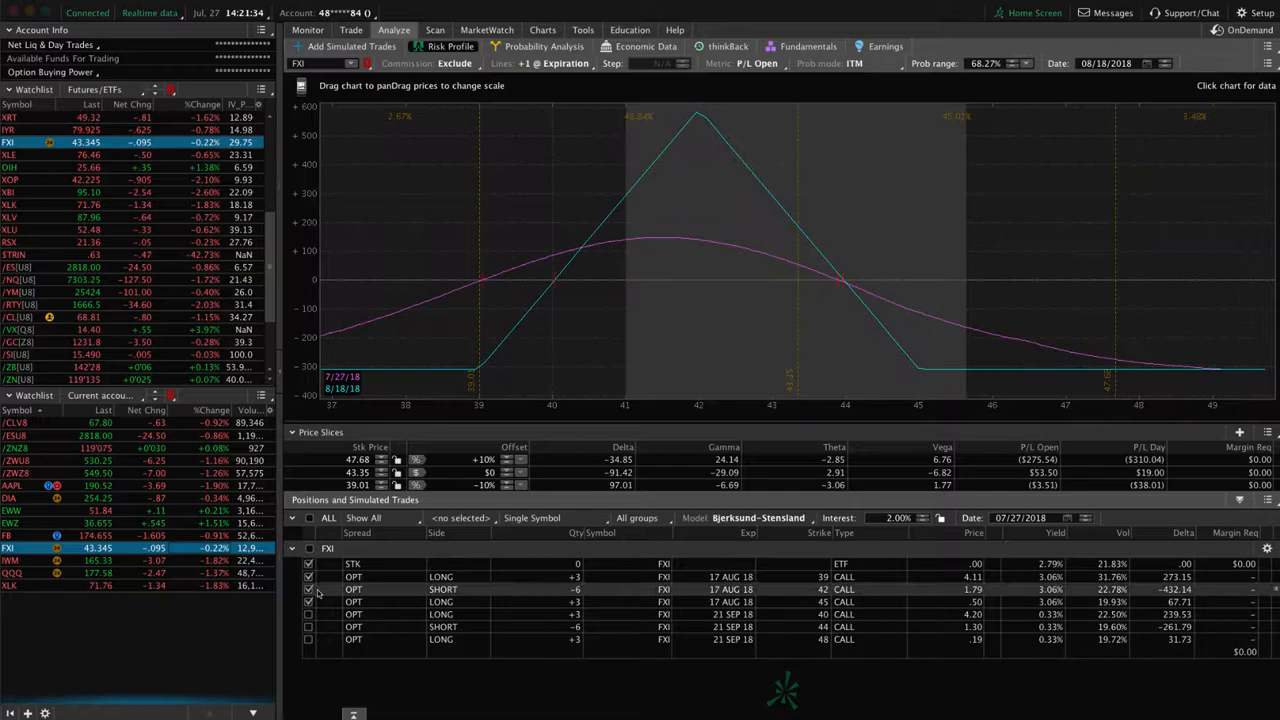
- Exclude the three August legs and include the September 40 call butterfly legs in the risk graph
click(440, 578)
click(308, 576)
click(308, 589)
click(308, 613)
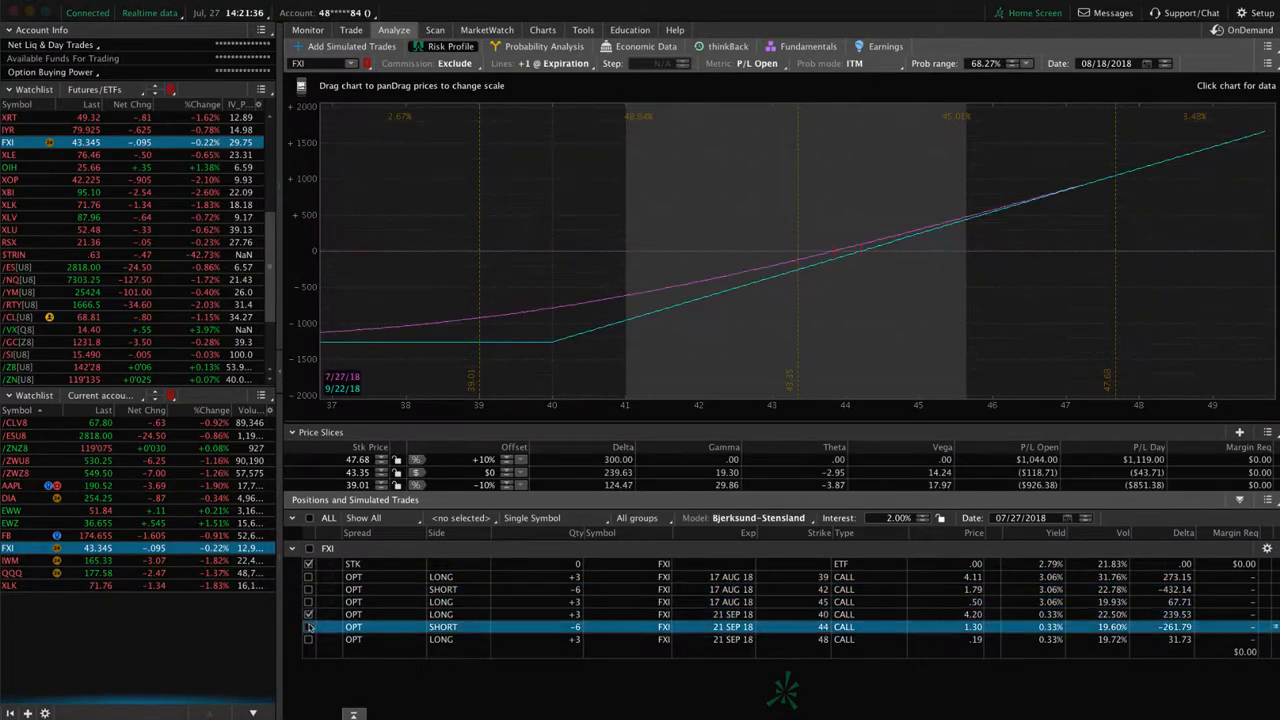
click(308, 638)
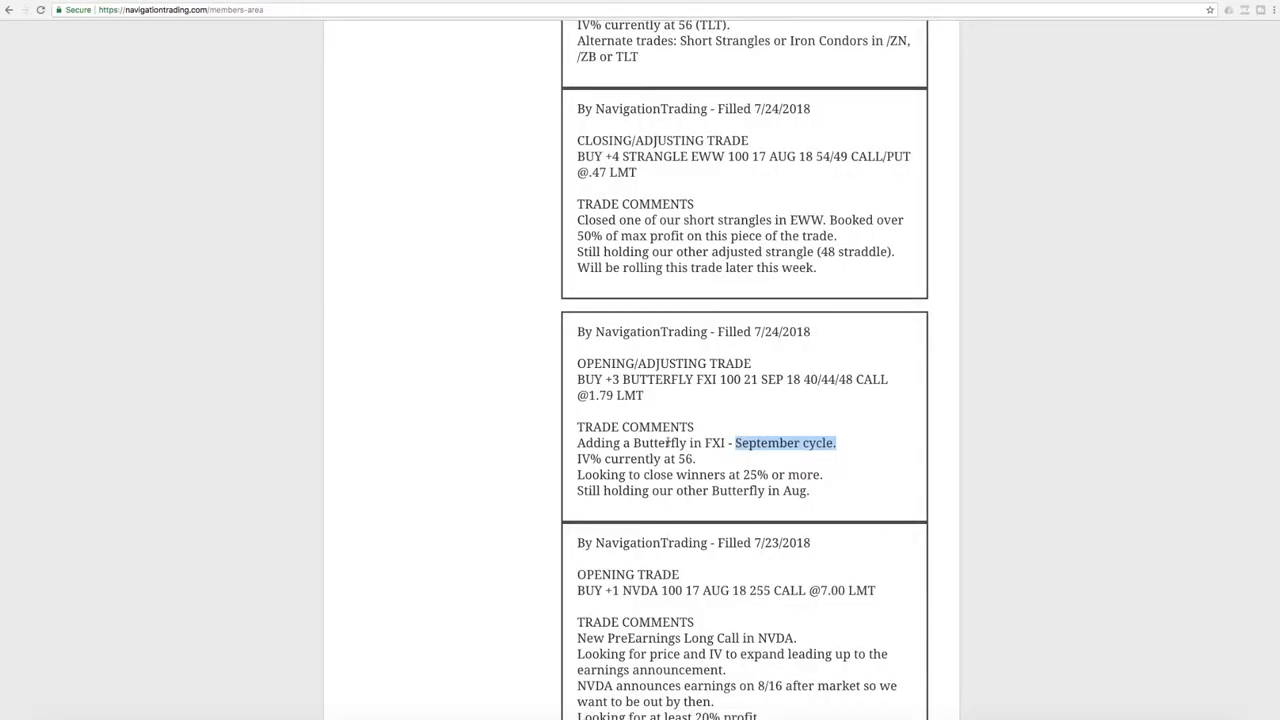
scroll(696, 455, up, 3)
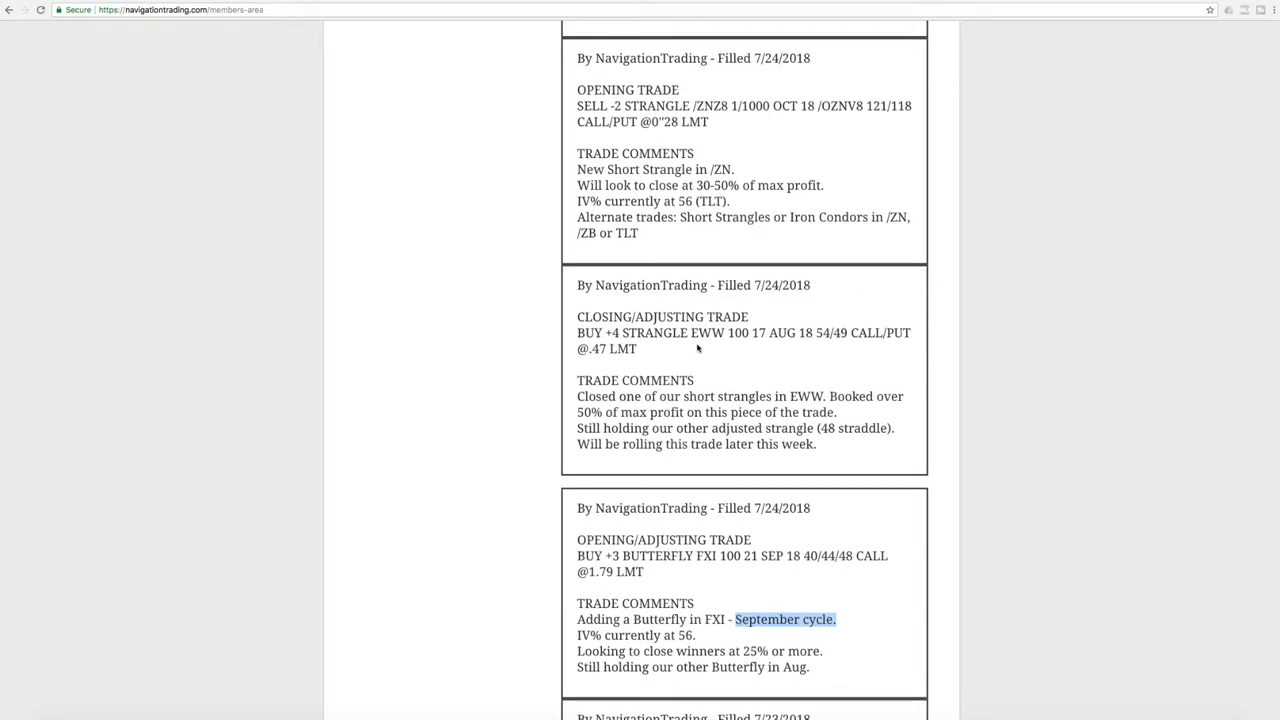
double_click(707, 333)
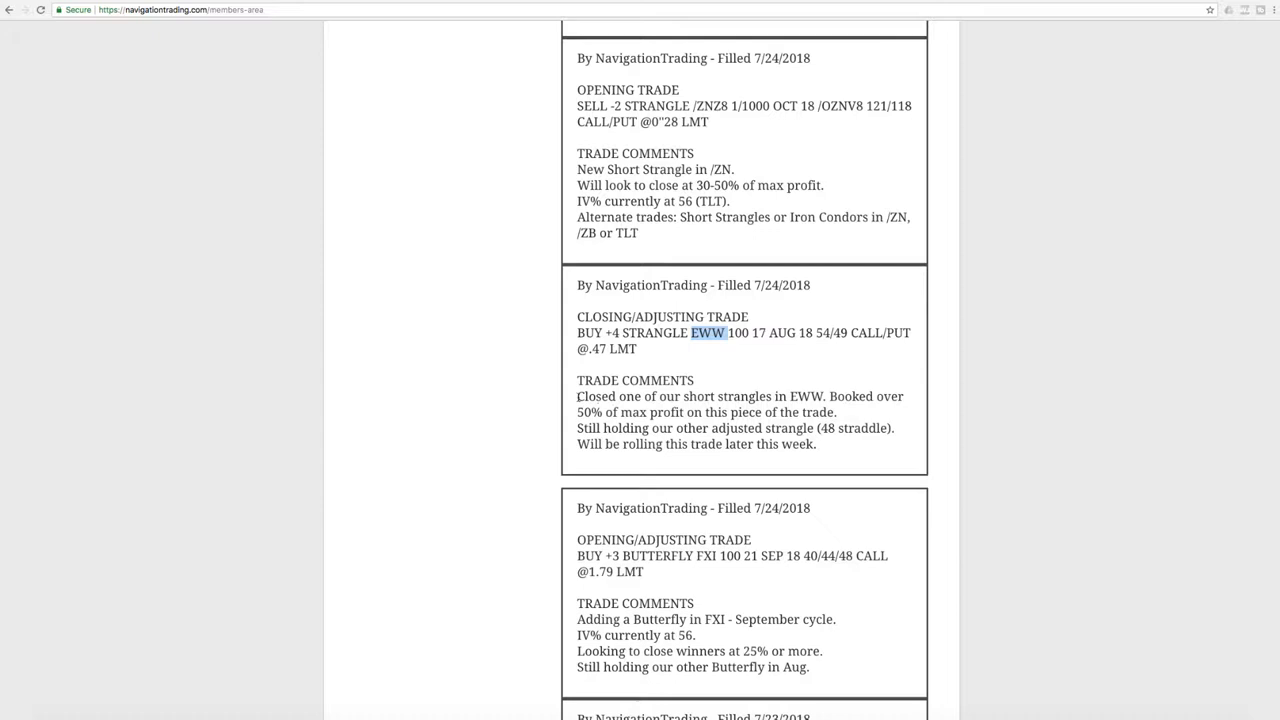
double_click(596, 396)
drag(596, 396, 826, 398)
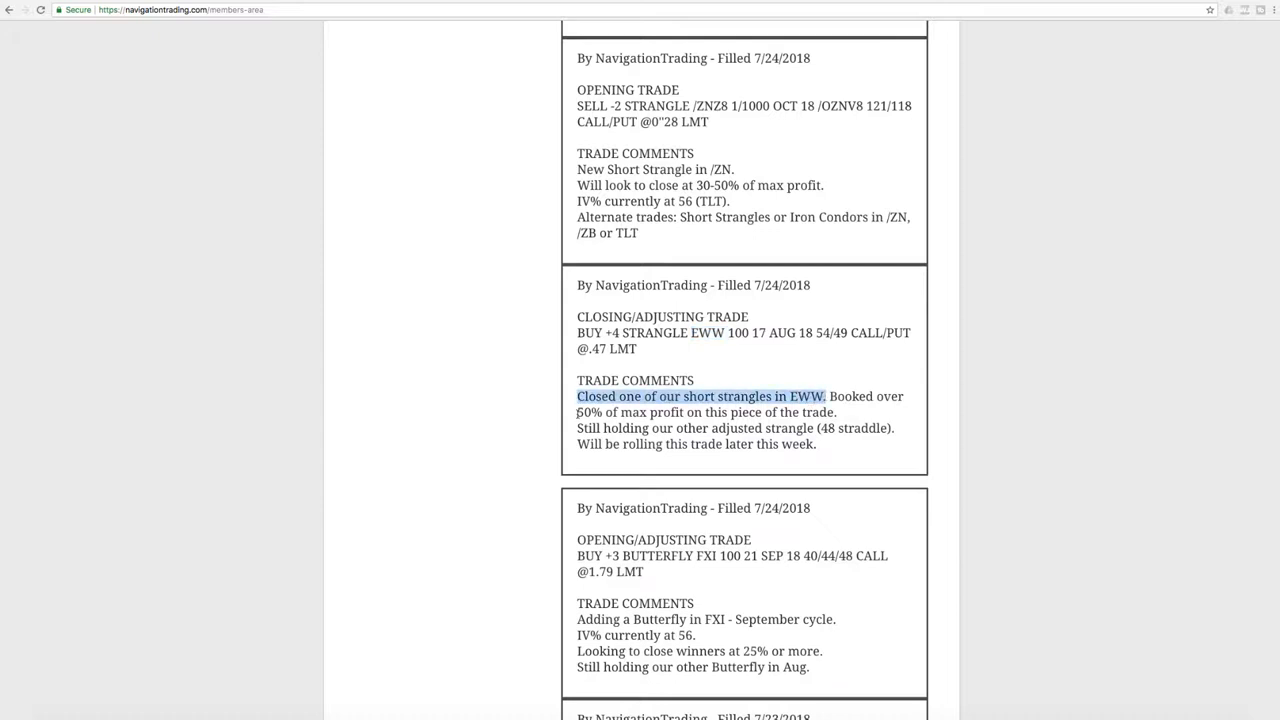
drag(578, 412, 839, 415)
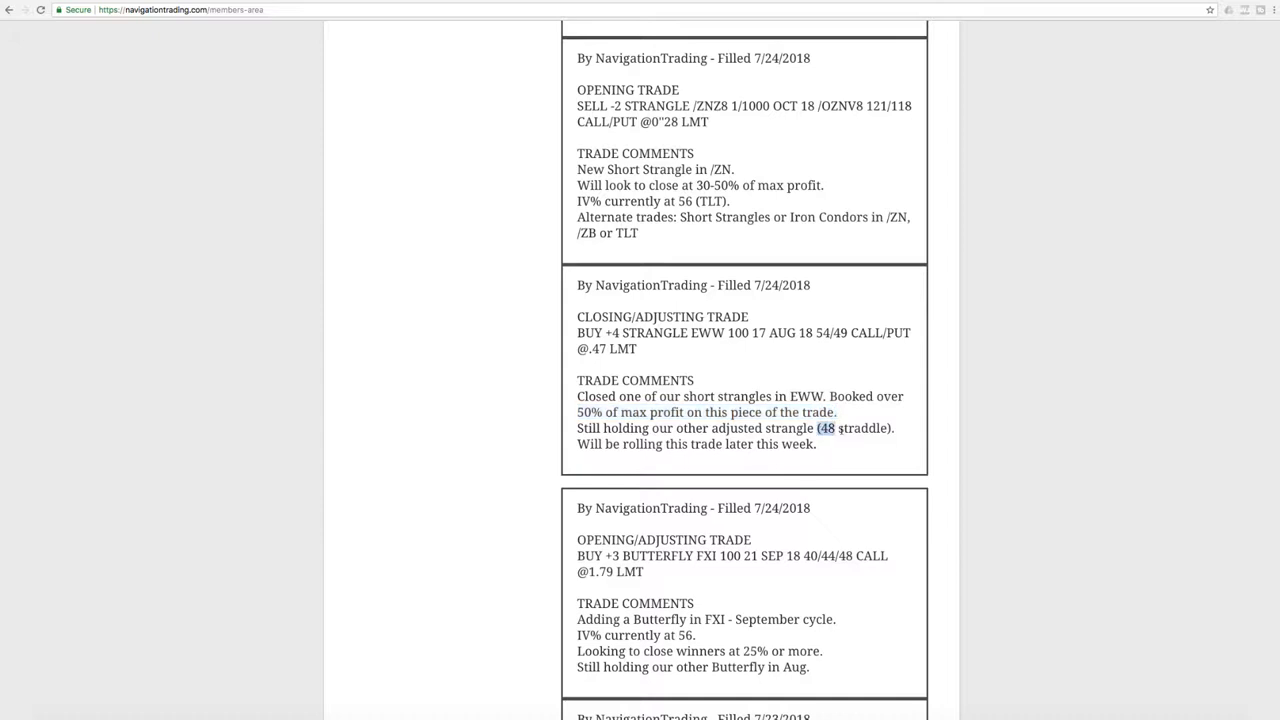
drag(818, 428, 894, 430)
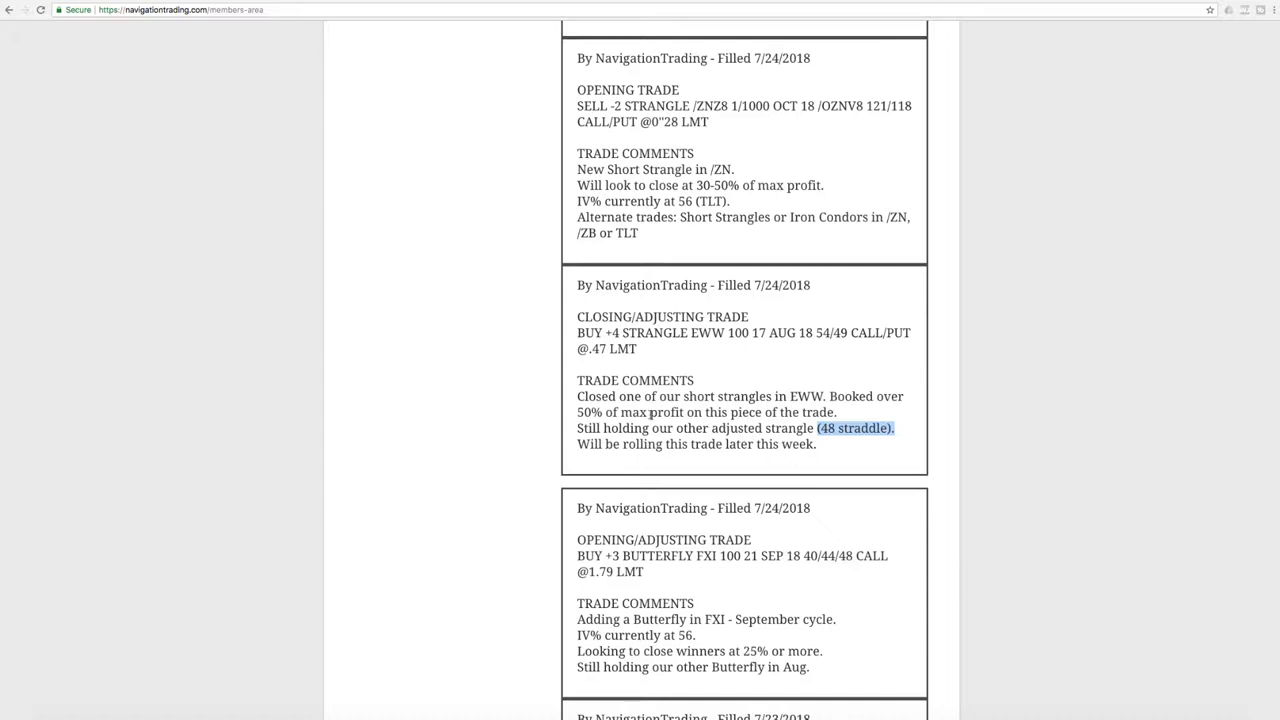
scroll(651, 412, up, 2)
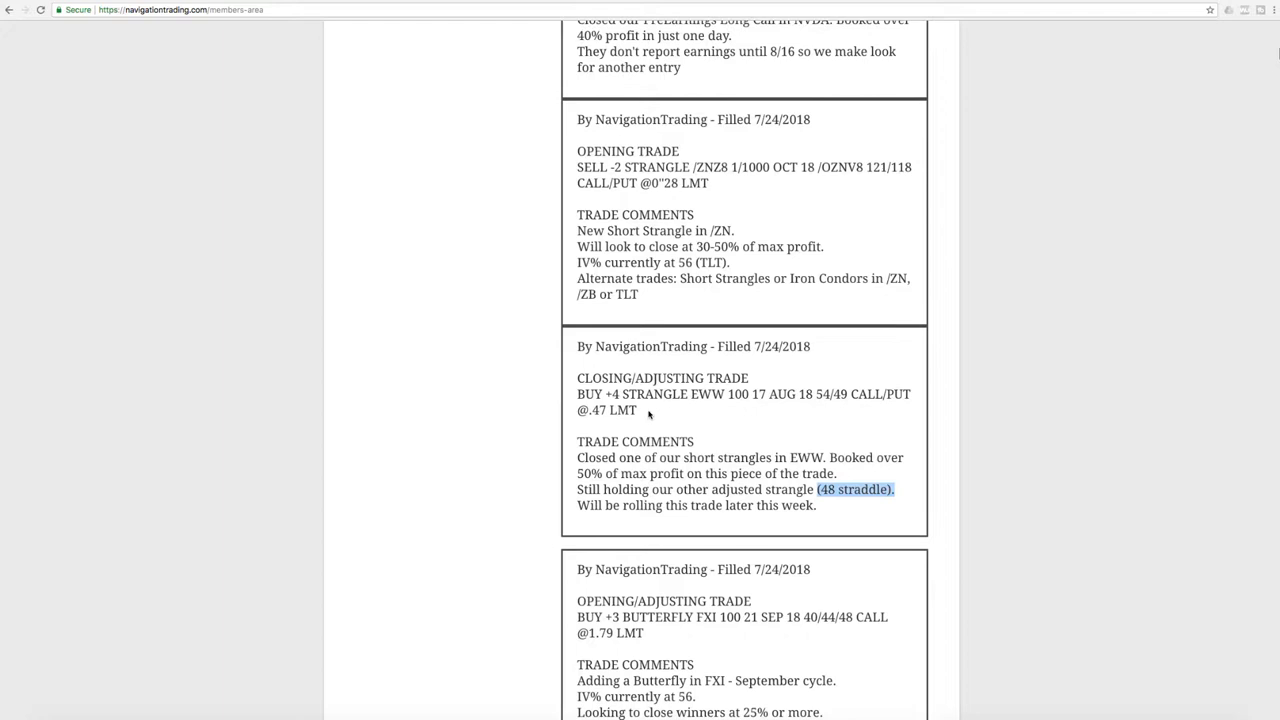
scroll(651, 412, up, 5)
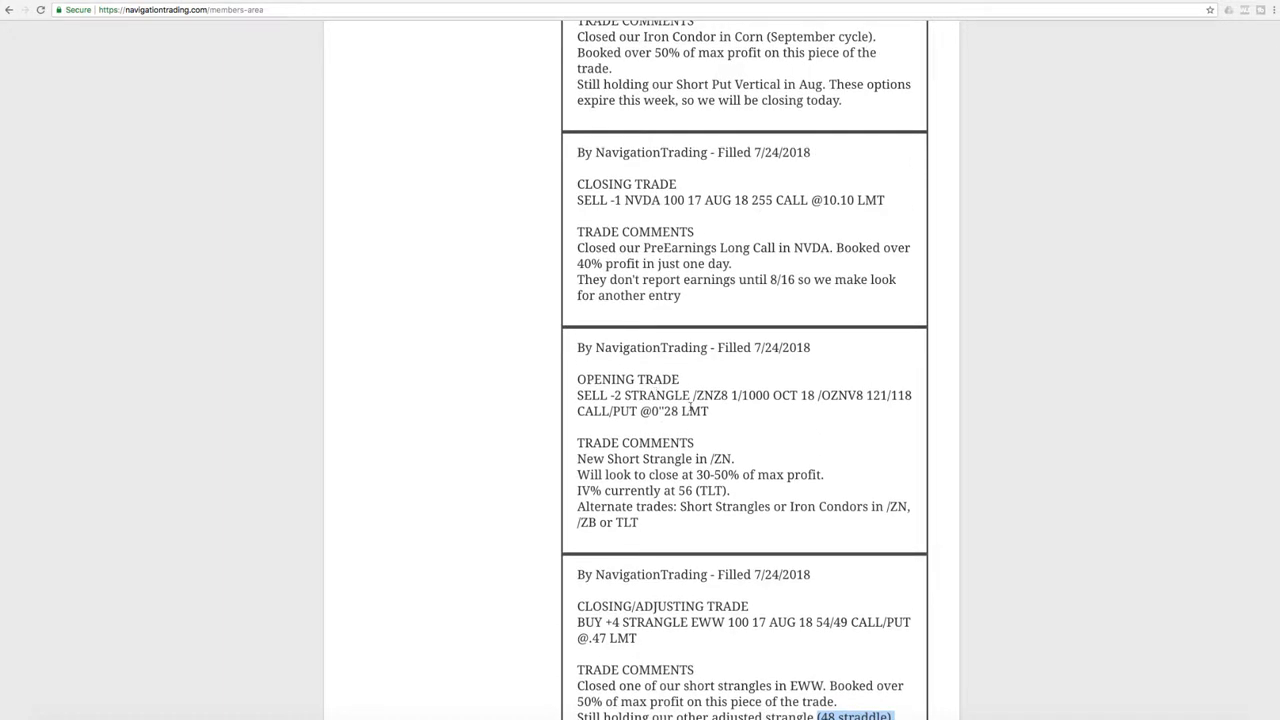
drag(691, 395, 722, 395)
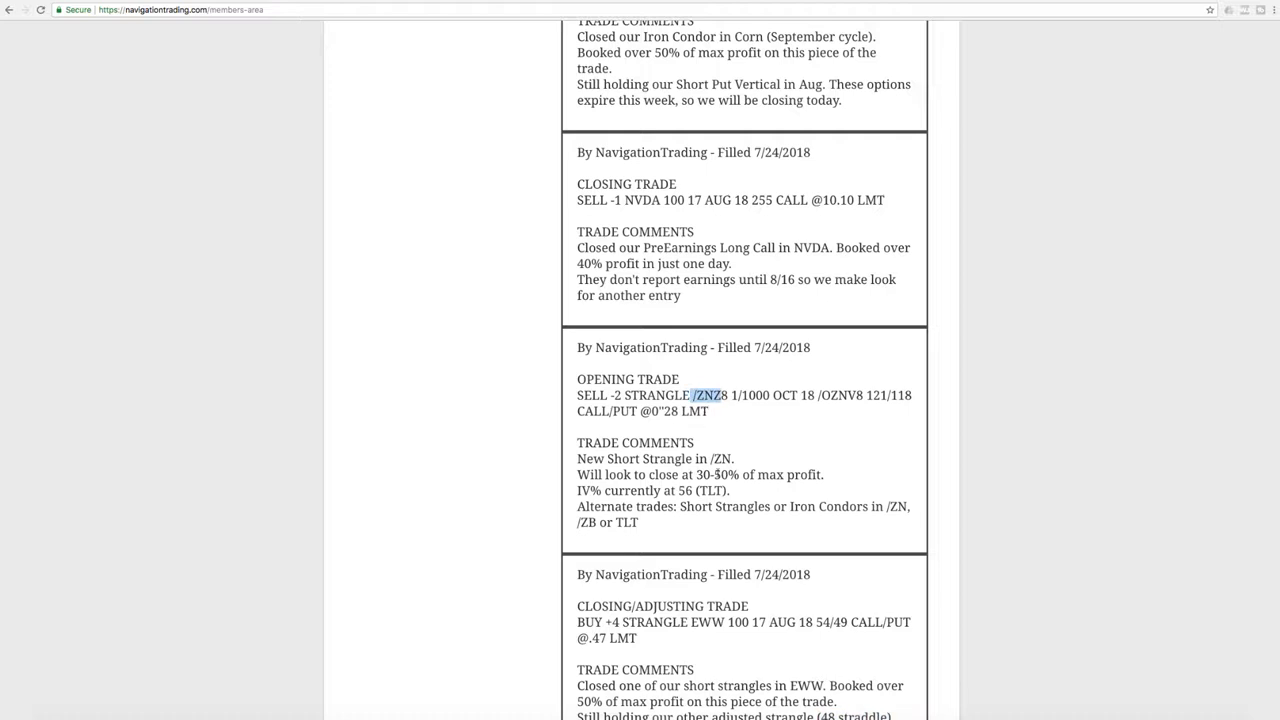
drag(723, 491, 697, 491)
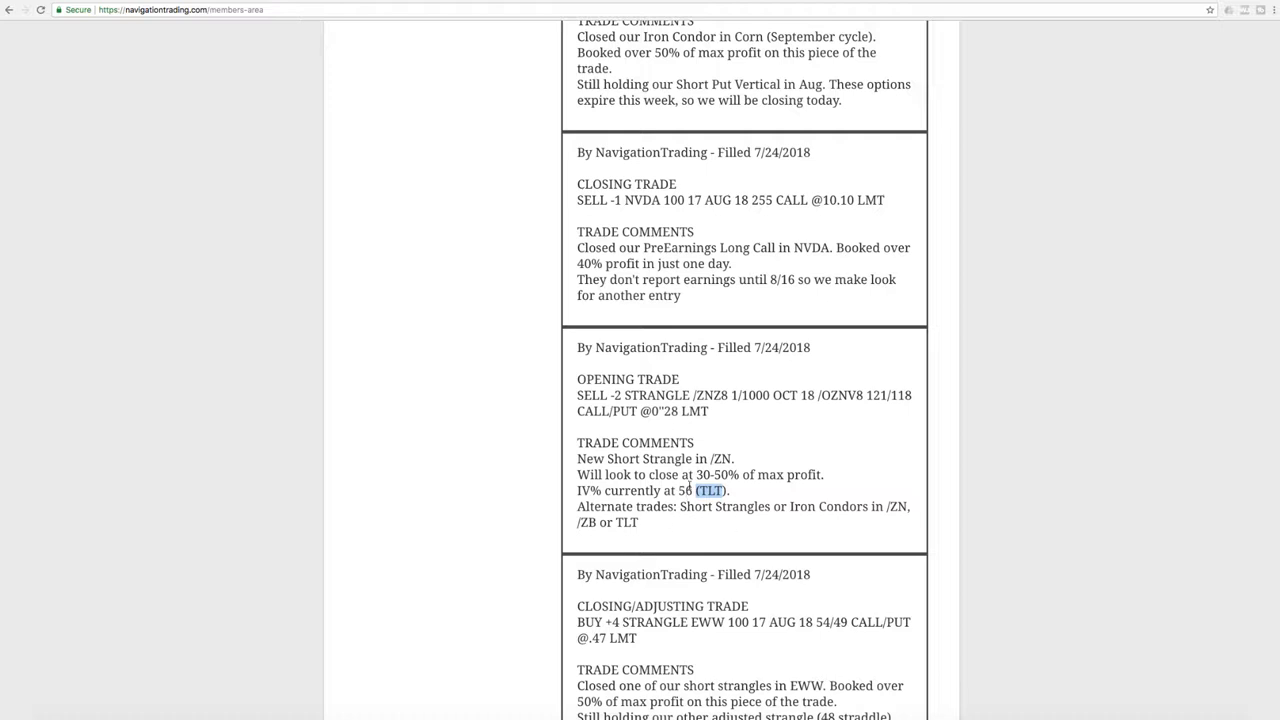
drag(710, 459, 732, 459)
drag(886, 507, 907, 507)
drag(576, 522, 640, 522)
drag(577, 522, 638, 522)
click(645, 538)
- Review the /ZNZ8 strangle's risk profile, then TLT's risk profile and daily chart
click(530, 714)
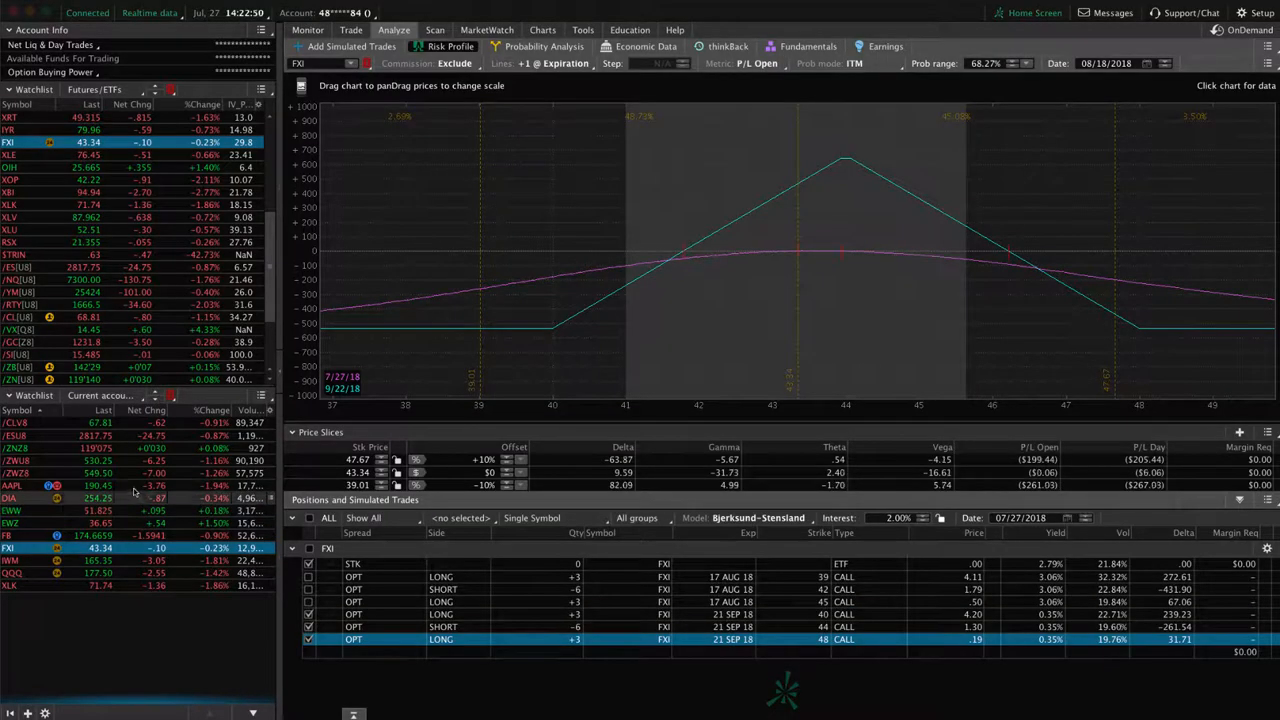
click(100, 448)
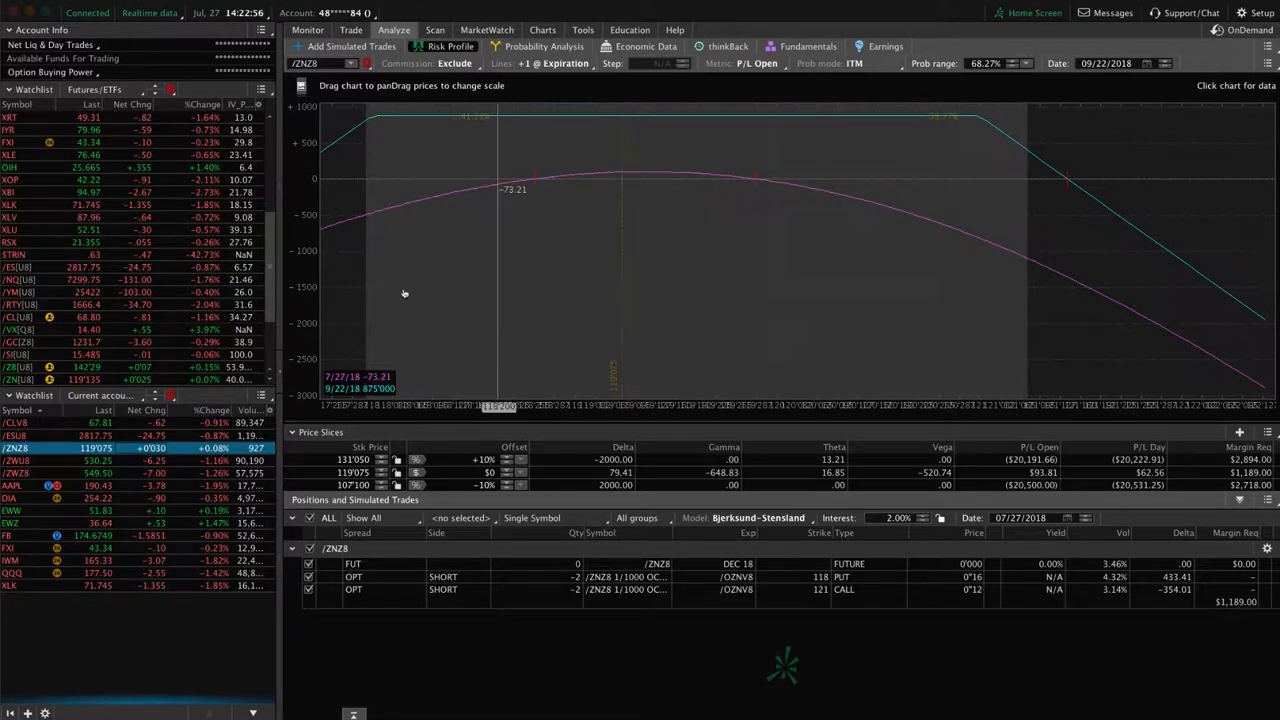
scroll(213, 277, up, 5)
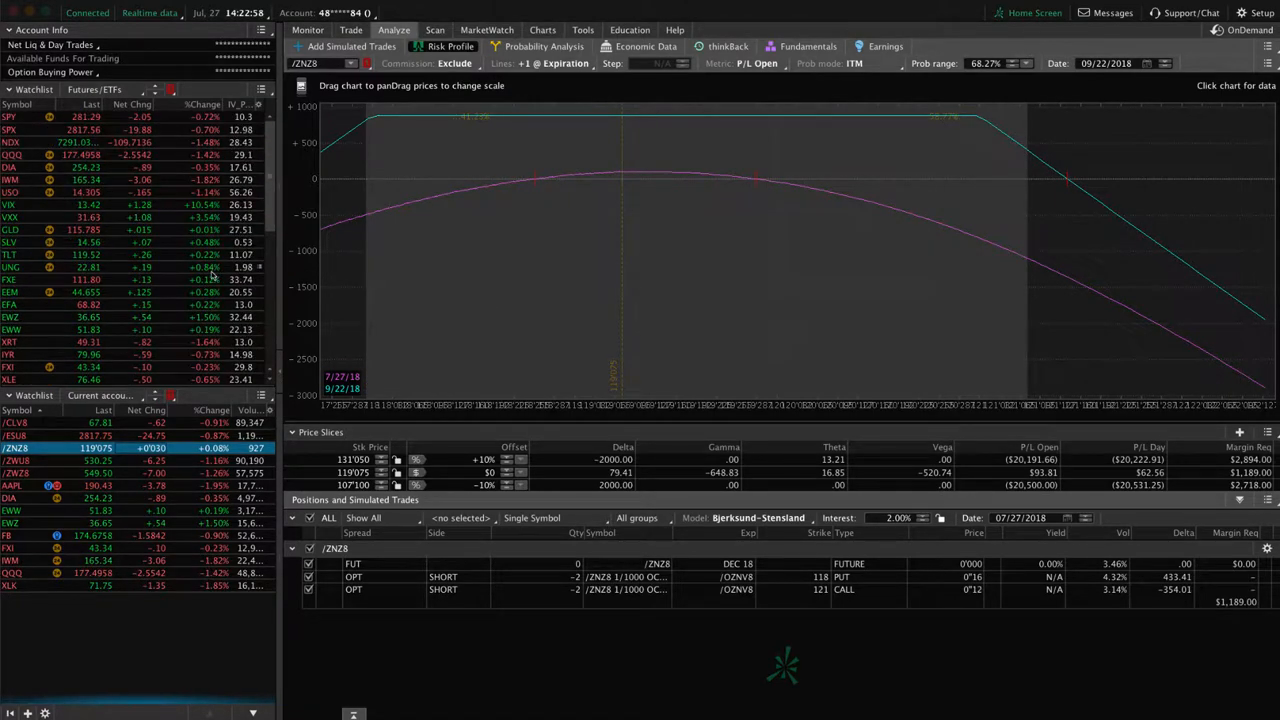
click(170, 255)
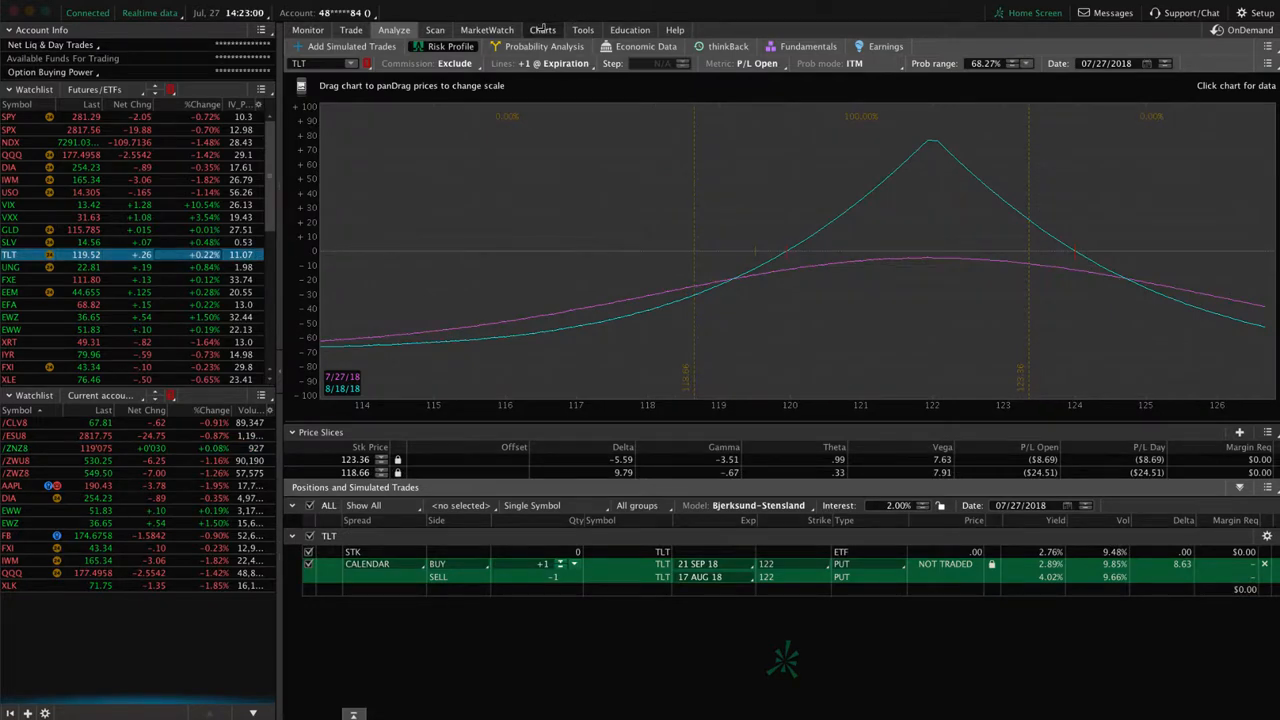
click(542, 29)
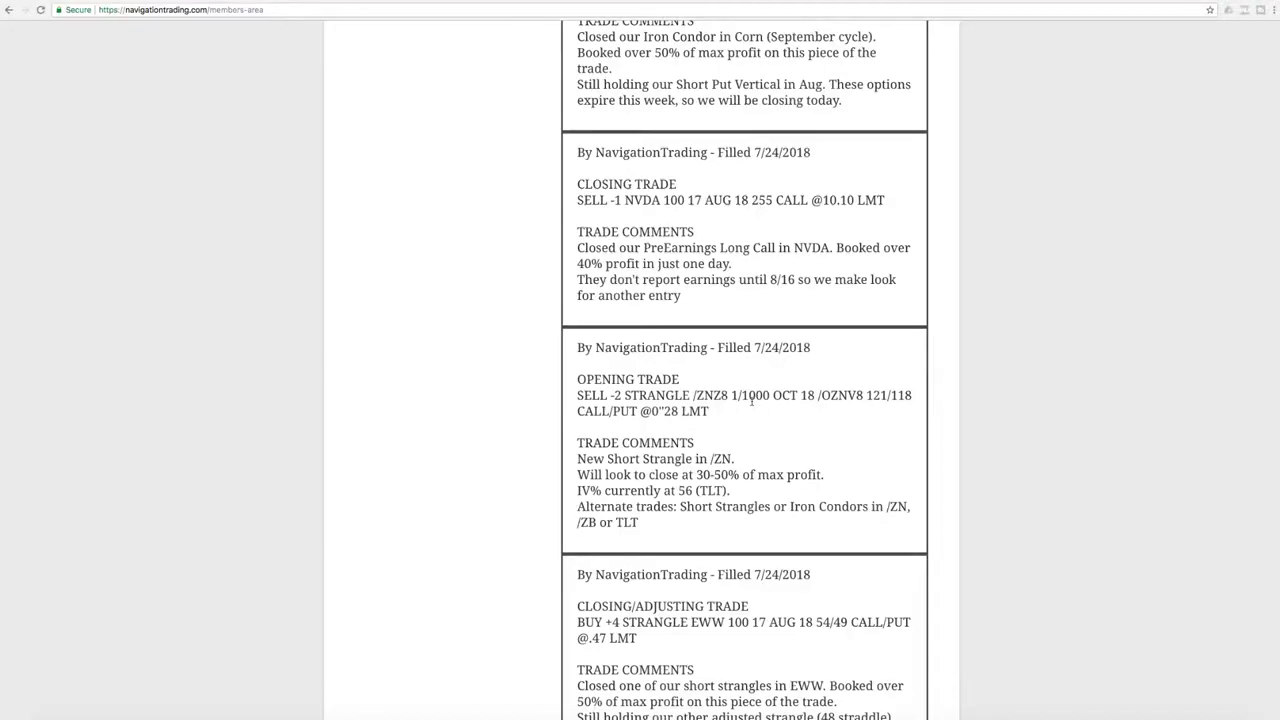
scroll(751, 401, up, 2)
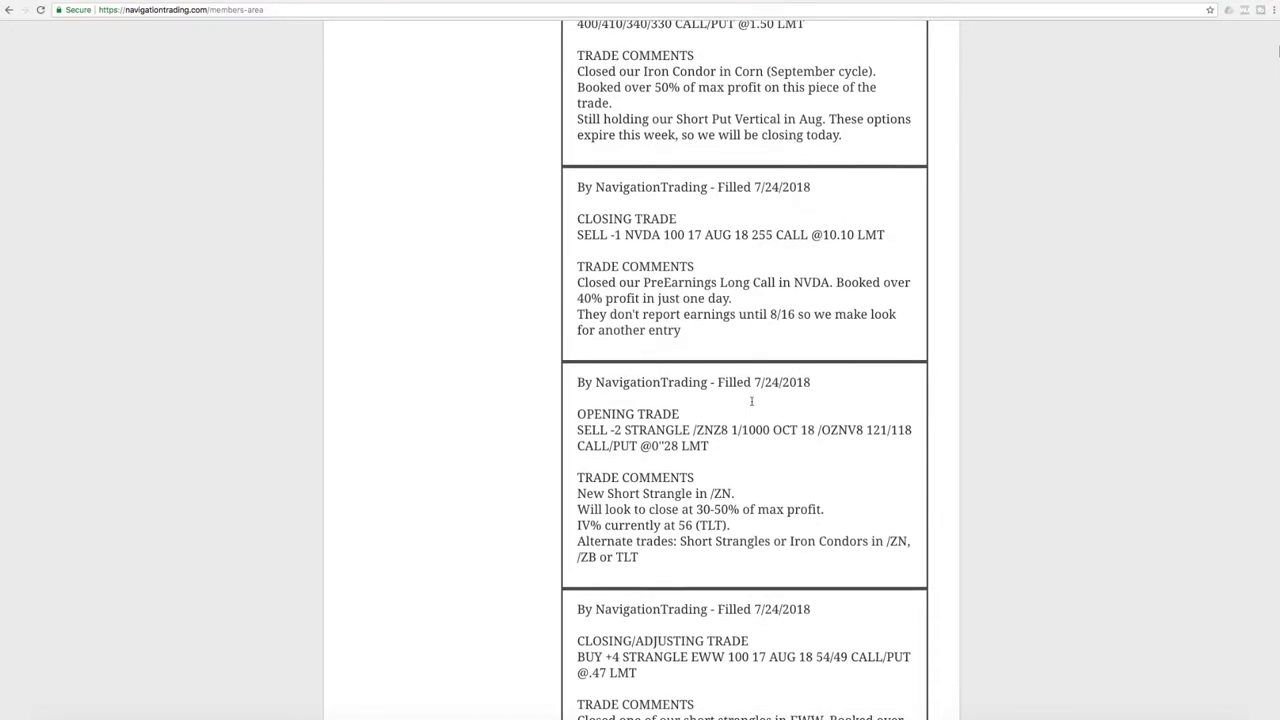
scroll(751, 401, up, 2)
drag(624, 409, 688, 409)
scroll(688, 413, up, 1)
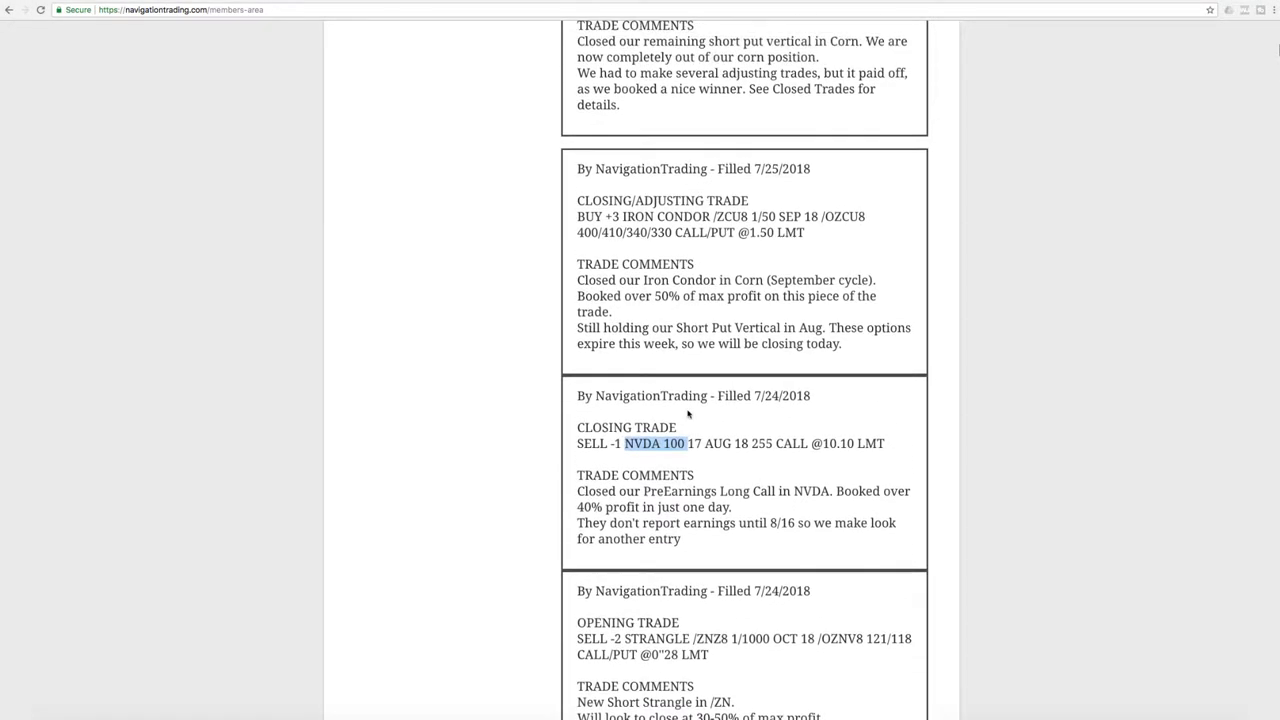
scroll(688, 413, up, 2)
scroll(688, 413, up, 1)
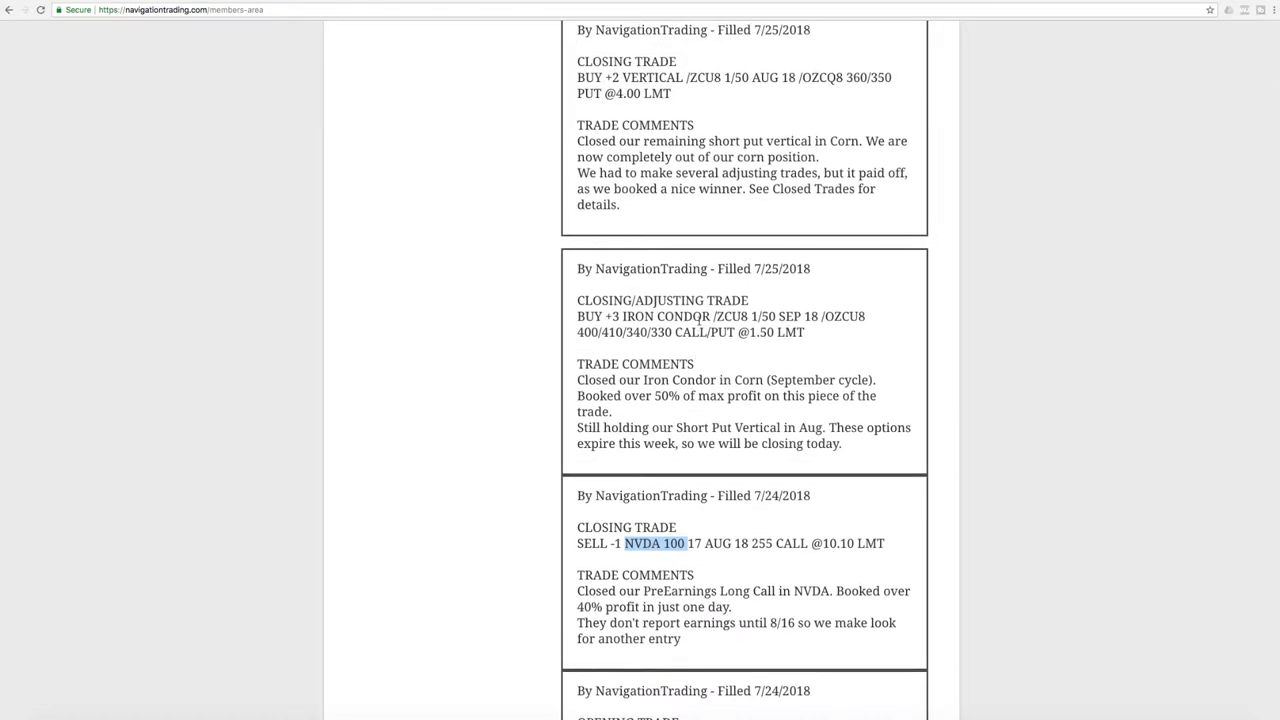
- Highlight the /ZC iron condor's September cycle, 50% max profit, Aug short put vertical and close-today plan
drag(713, 318, 733, 318)
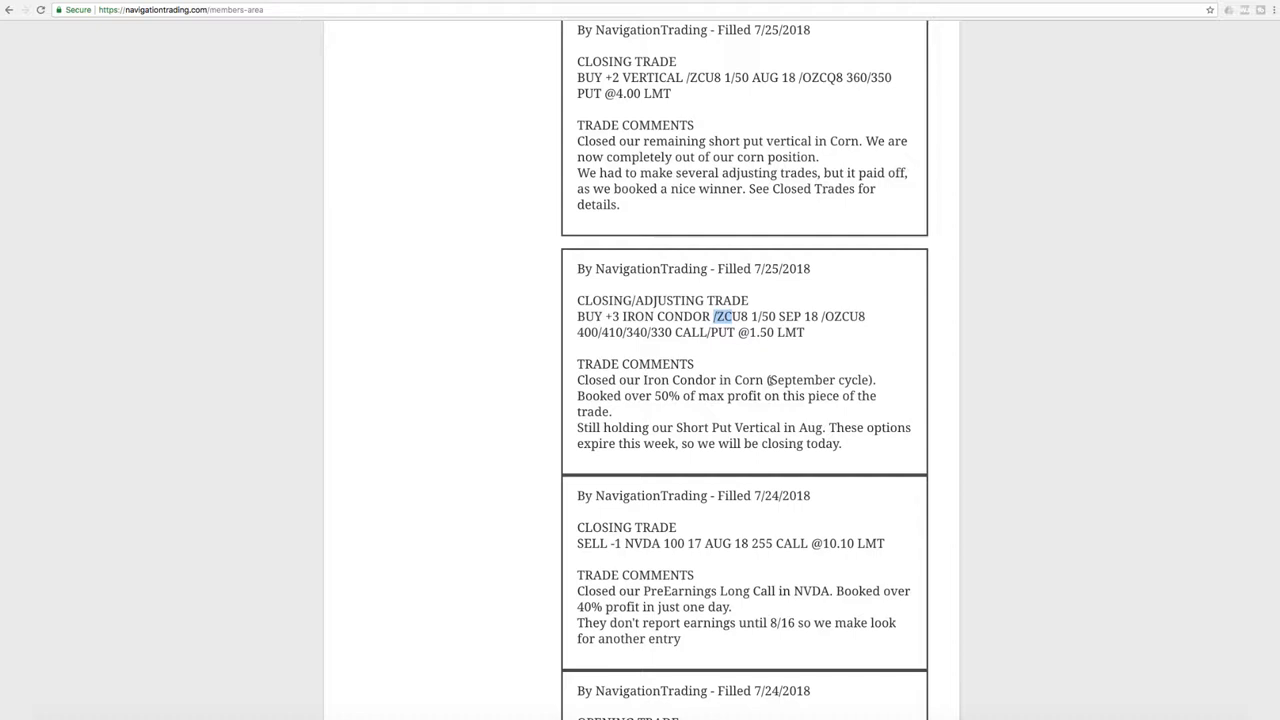
drag(770, 380, 872, 380)
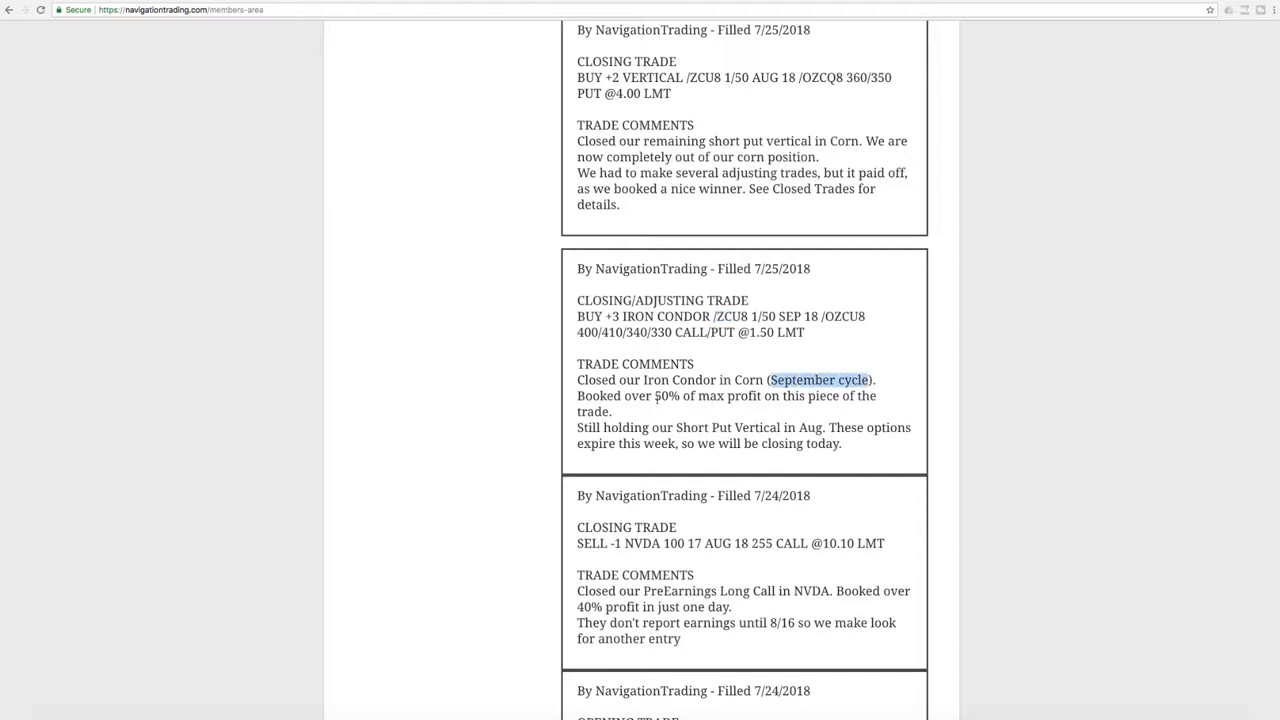
drag(654, 396, 845, 398)
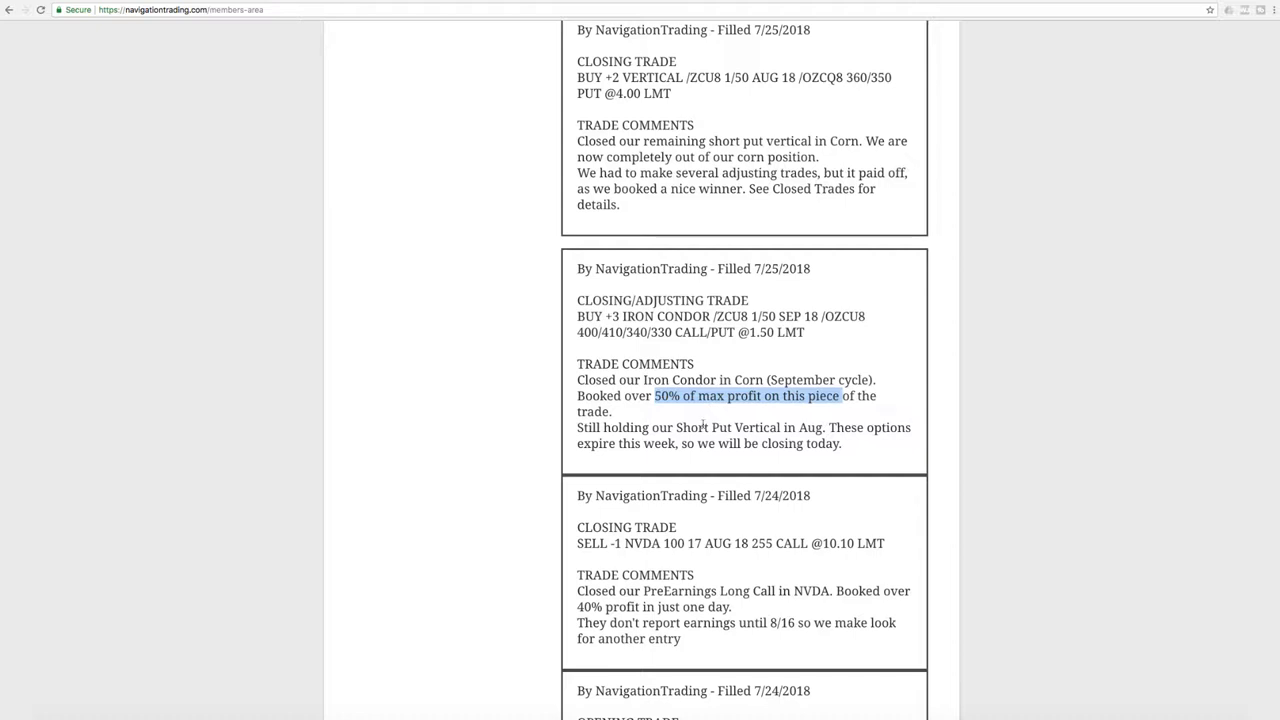
drag(675, 427, 822, 428)
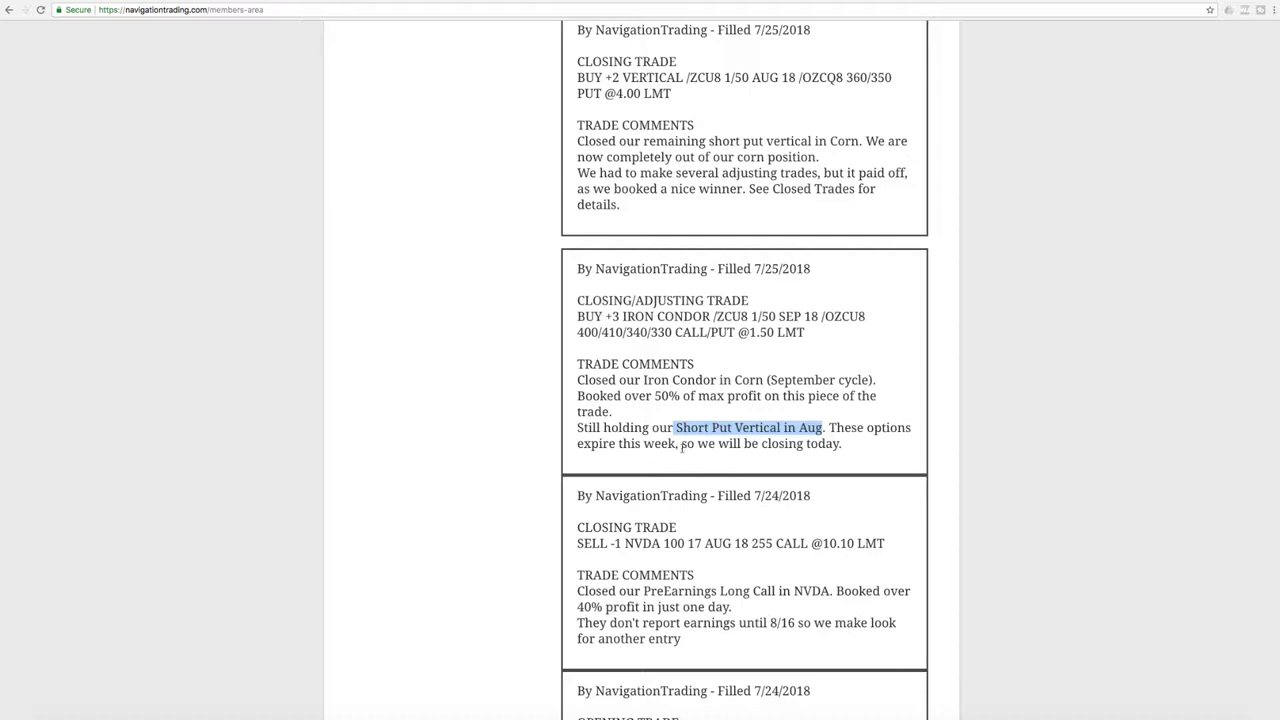
drag(708, 445, 842, 444)
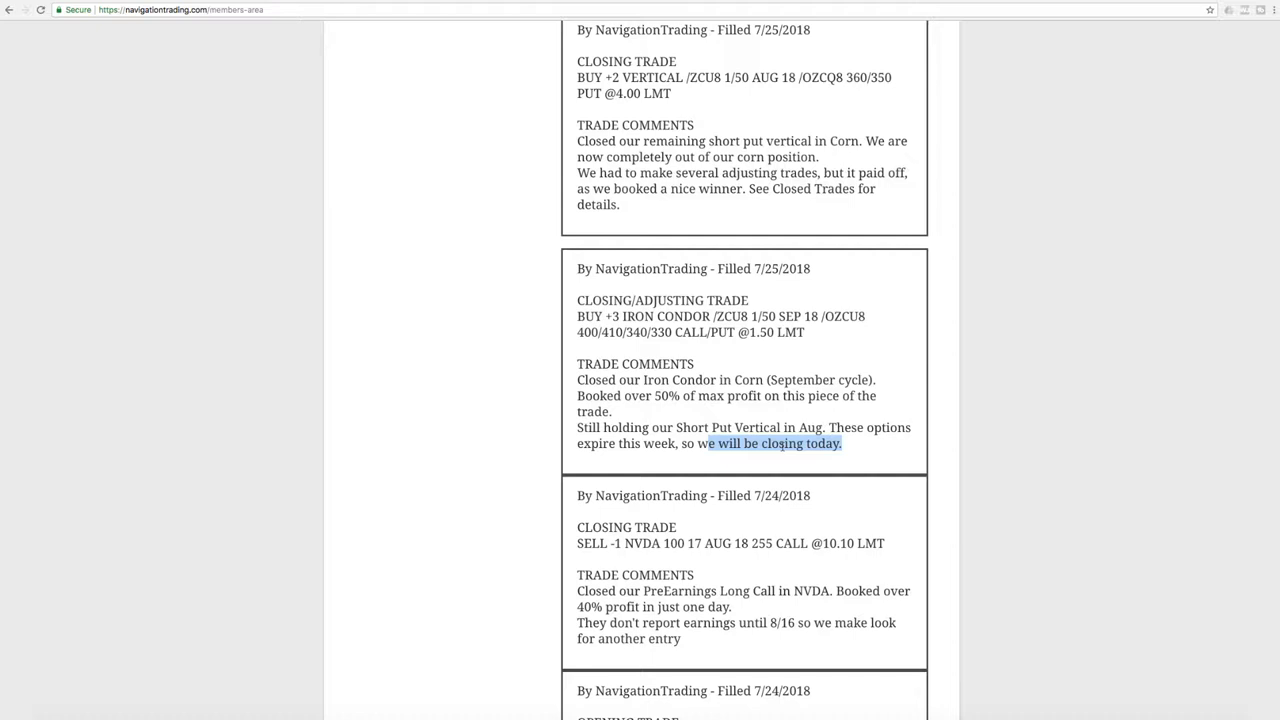
scroll(784, 447, up, 2)
scroll(784, 447, up, 2)
scroll(784, 447, up, 2)
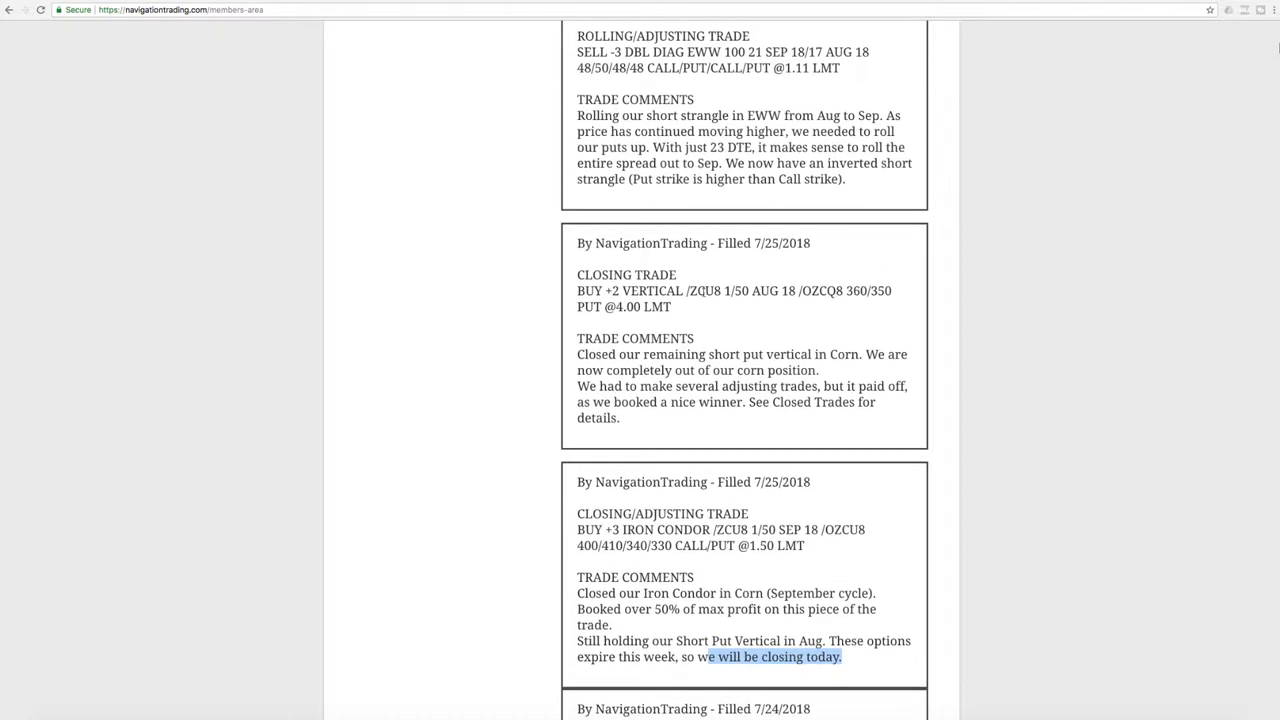
- Highlight the Corn vertical close, adjusting trades and Closed Trades note, then jump to Closed Trades
drag(622, 290, 768, 290)
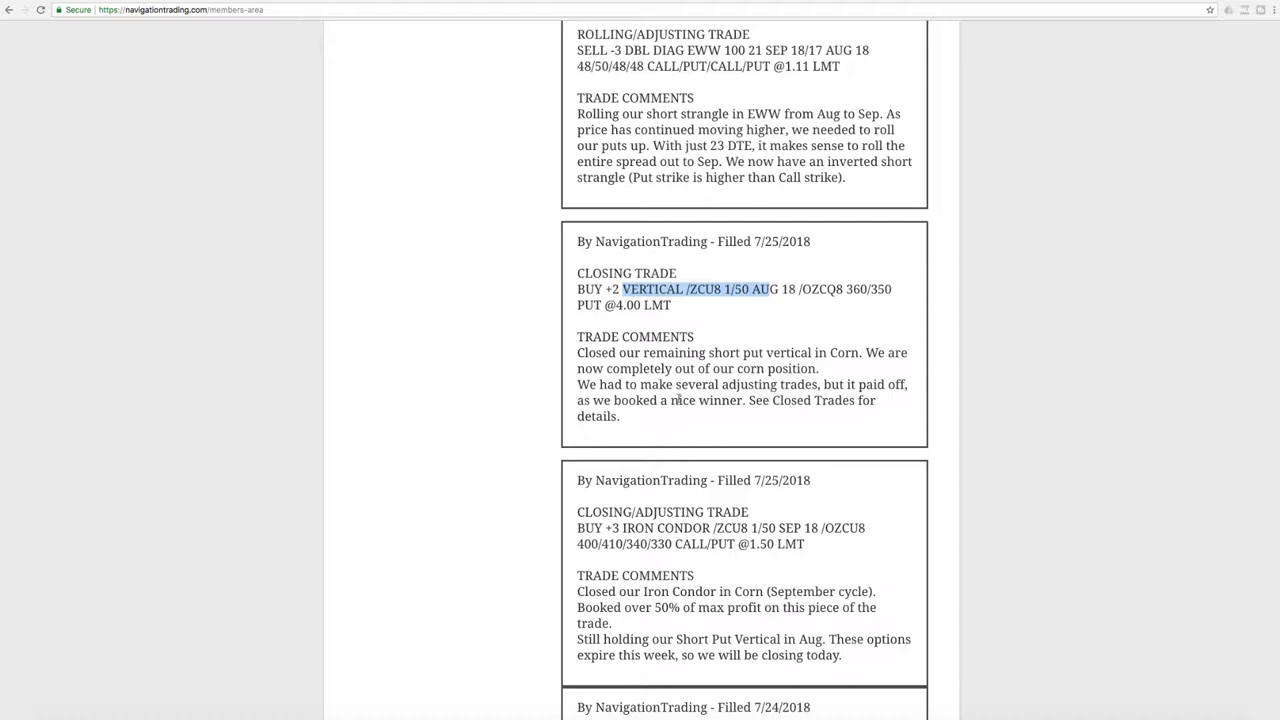
drag(675, 385, 908, 386)
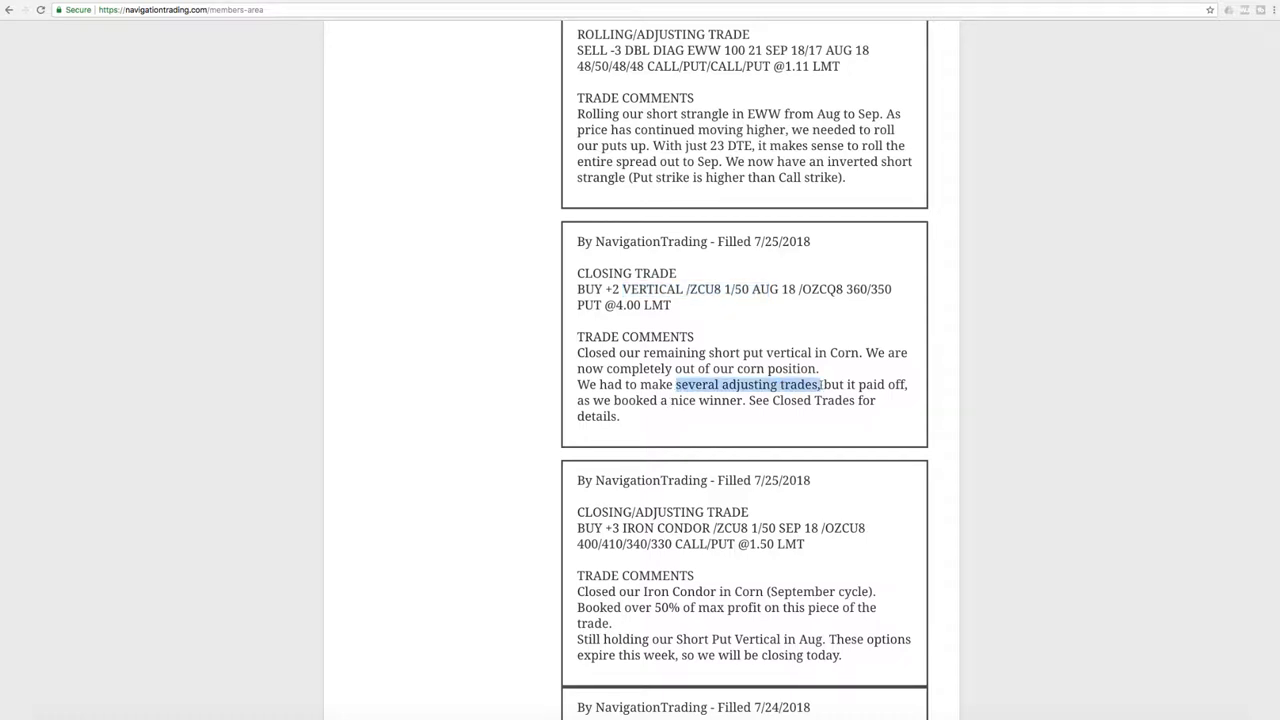
click(807, 416)
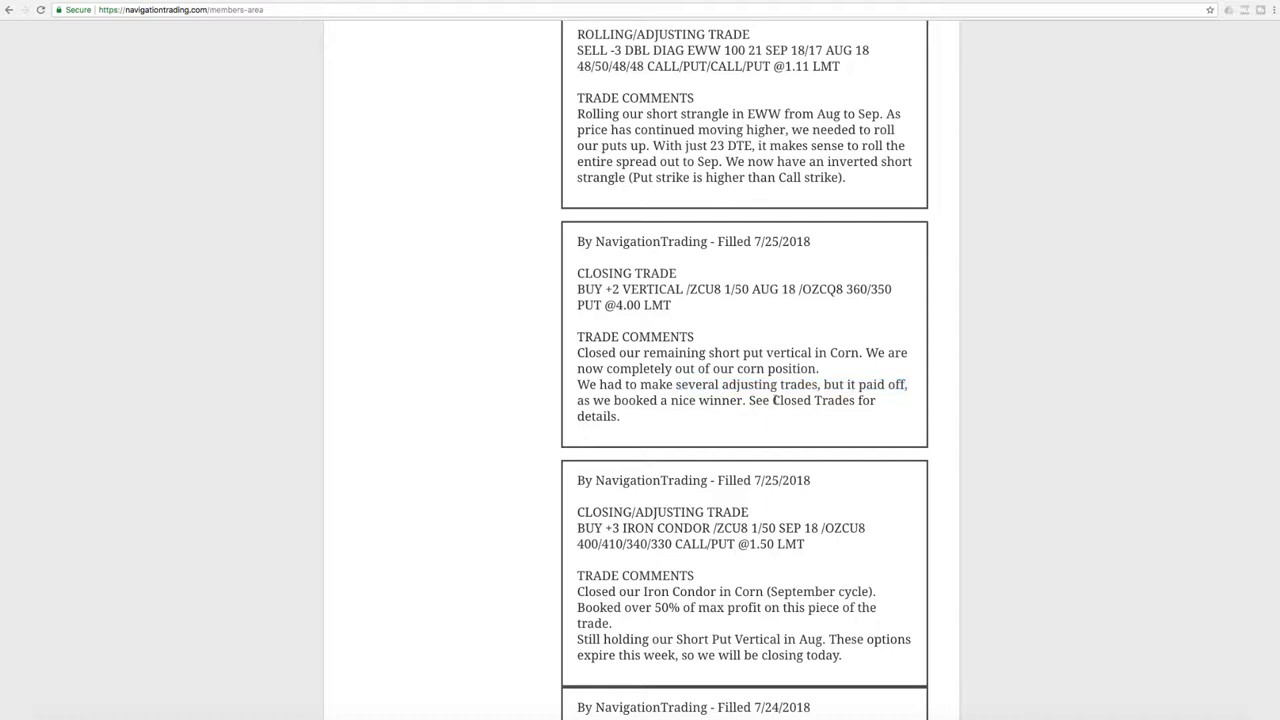
drag(772, 400, 879, 412)
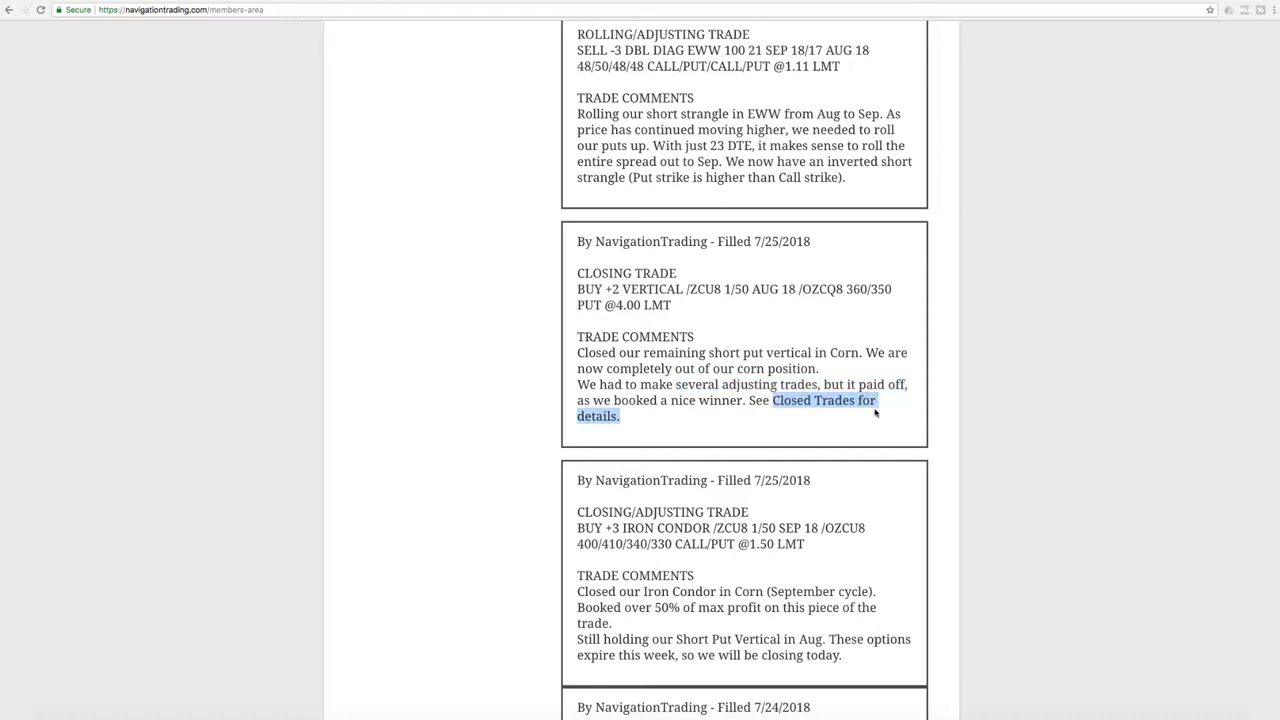
scroll(747, 399, up, 5)
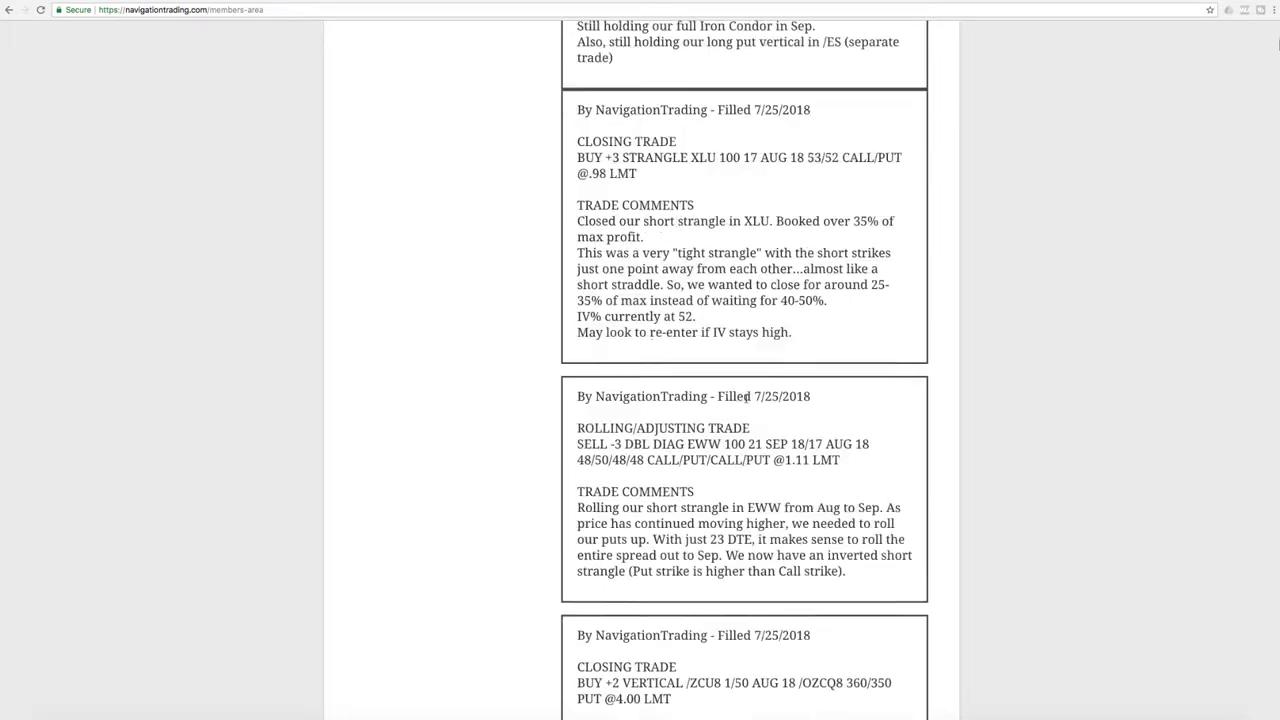
scroll(747, 399, up, 5)
scroll(747, 399, up, 5)
scroll(747, 399, up, 5)
scroll(660, 372, down, 1)
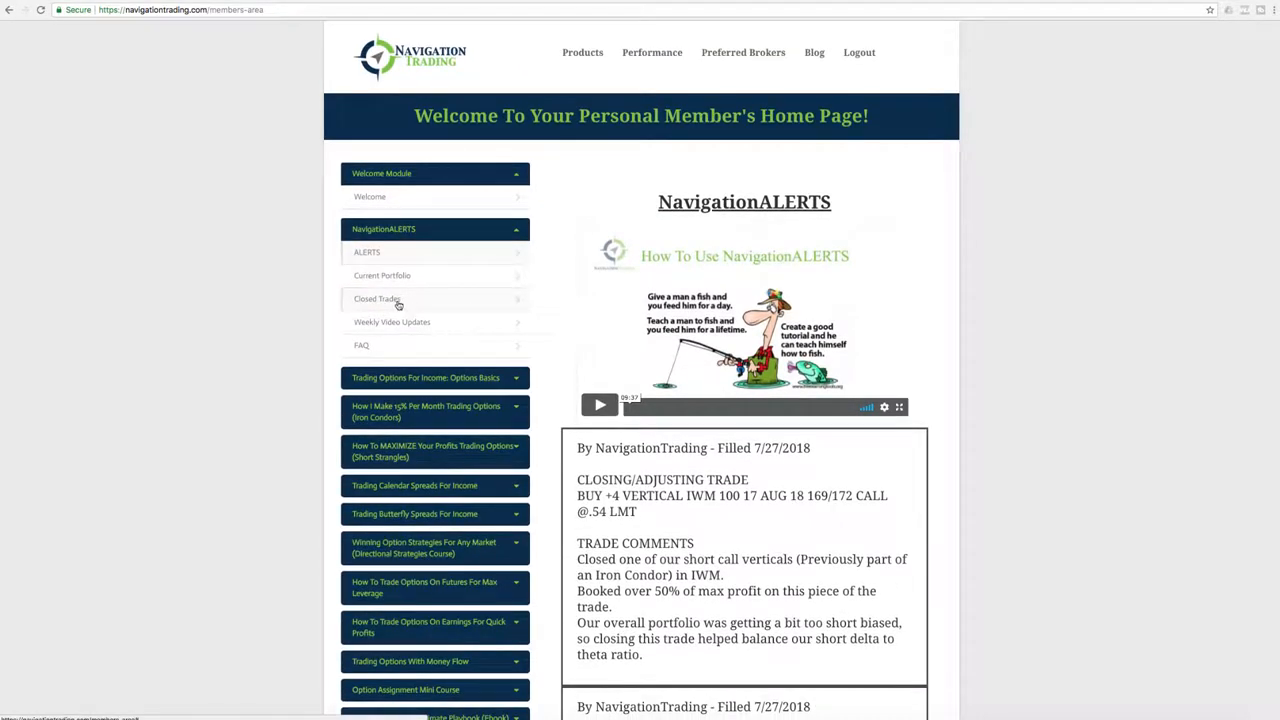
click(427, 305)
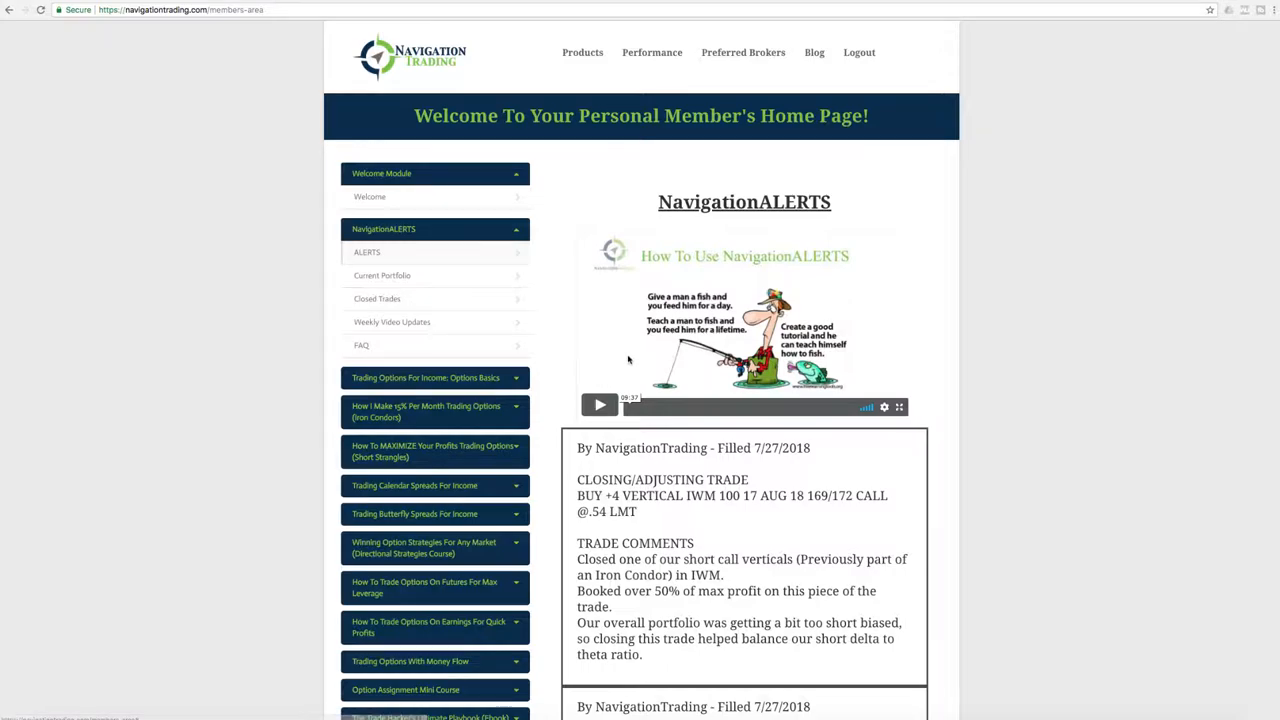
scroll(636, 335, down, 5)
scroll(636, 335, down, 5)
scroll(636, 335, down, 2)
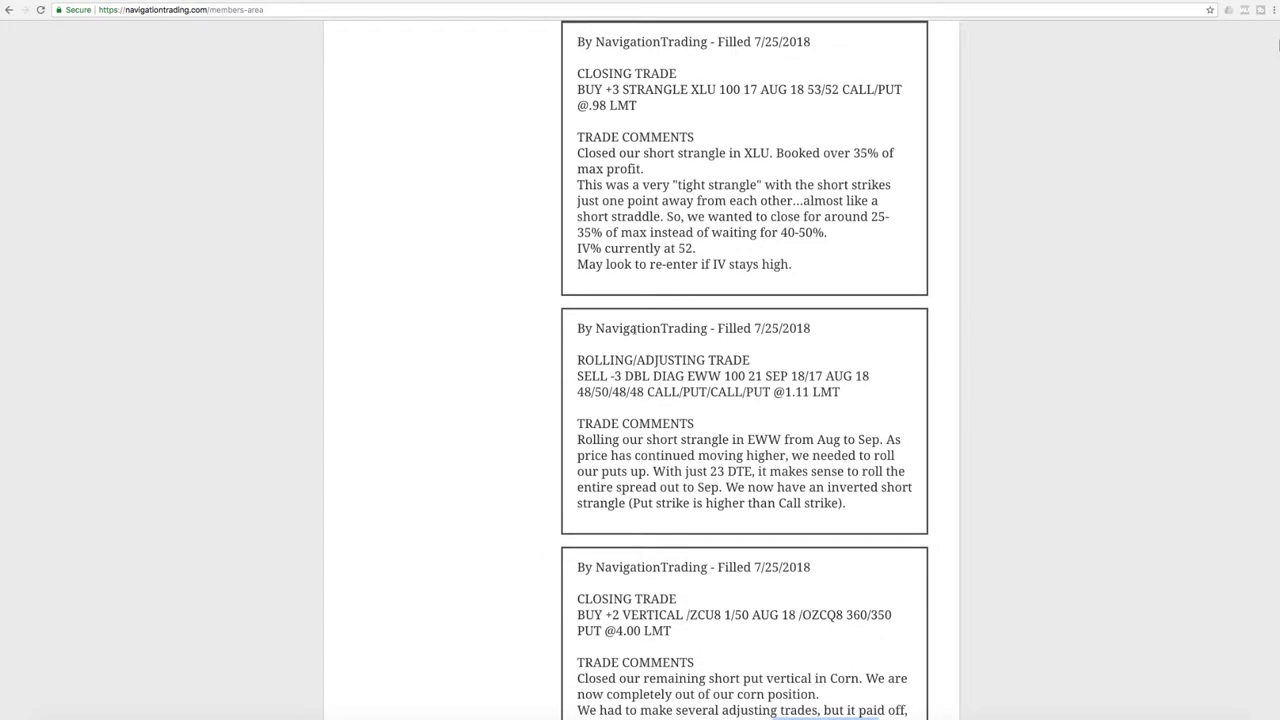
scroll(636, 335, down, 2)
scroll(636, 335, down, 1)
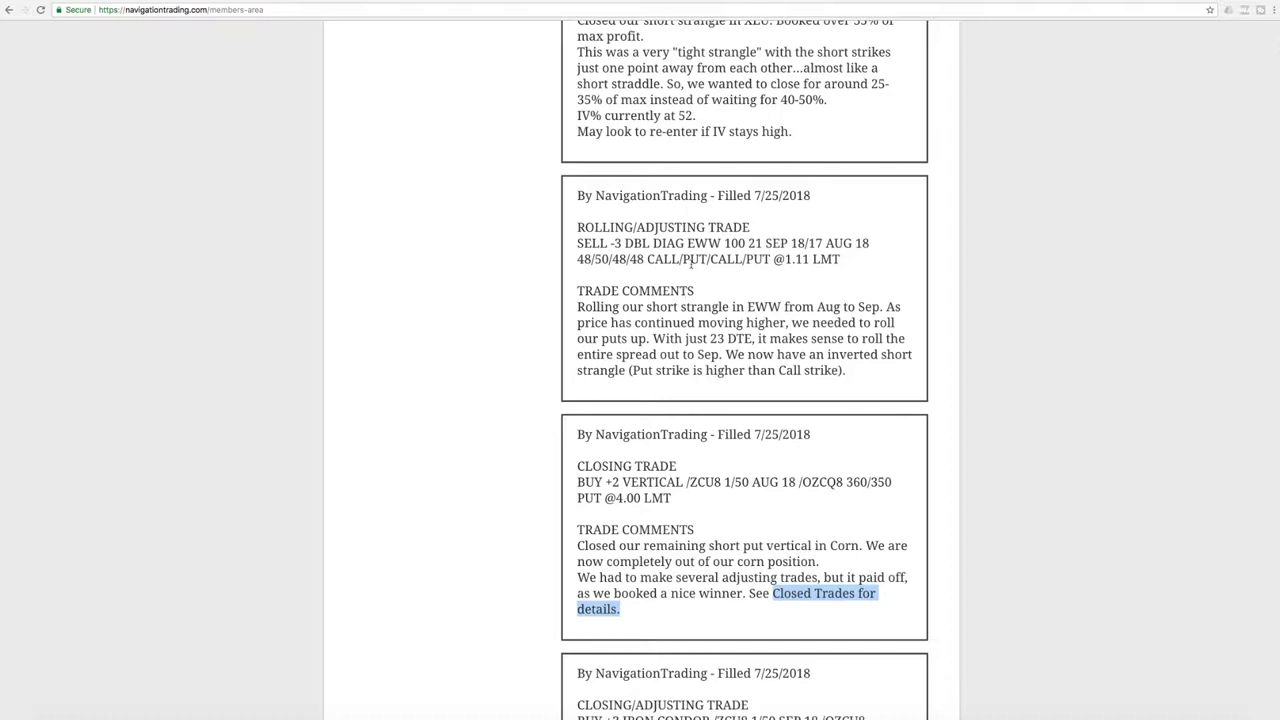
- Mark the EWW ticker, 23 DTE and the Aug-to-Sep roll in the EWW alert
double_click(700, 243)
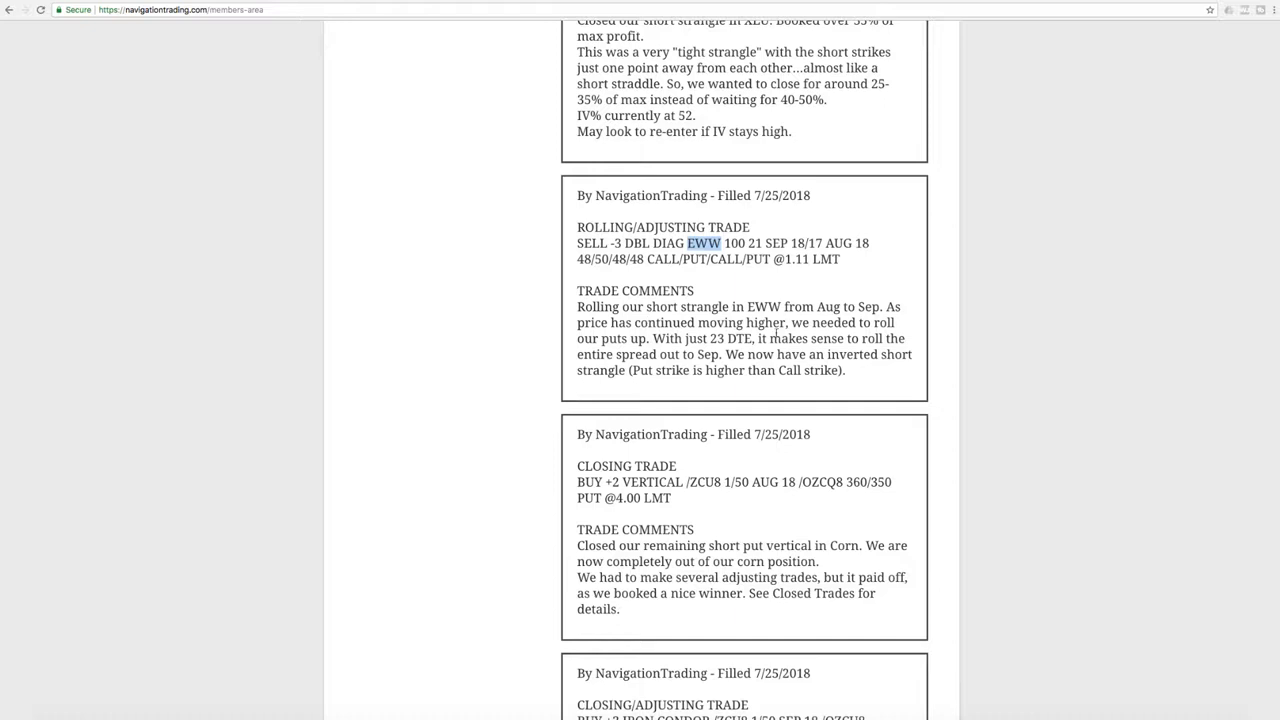
drag(711, 338, 756, 340)
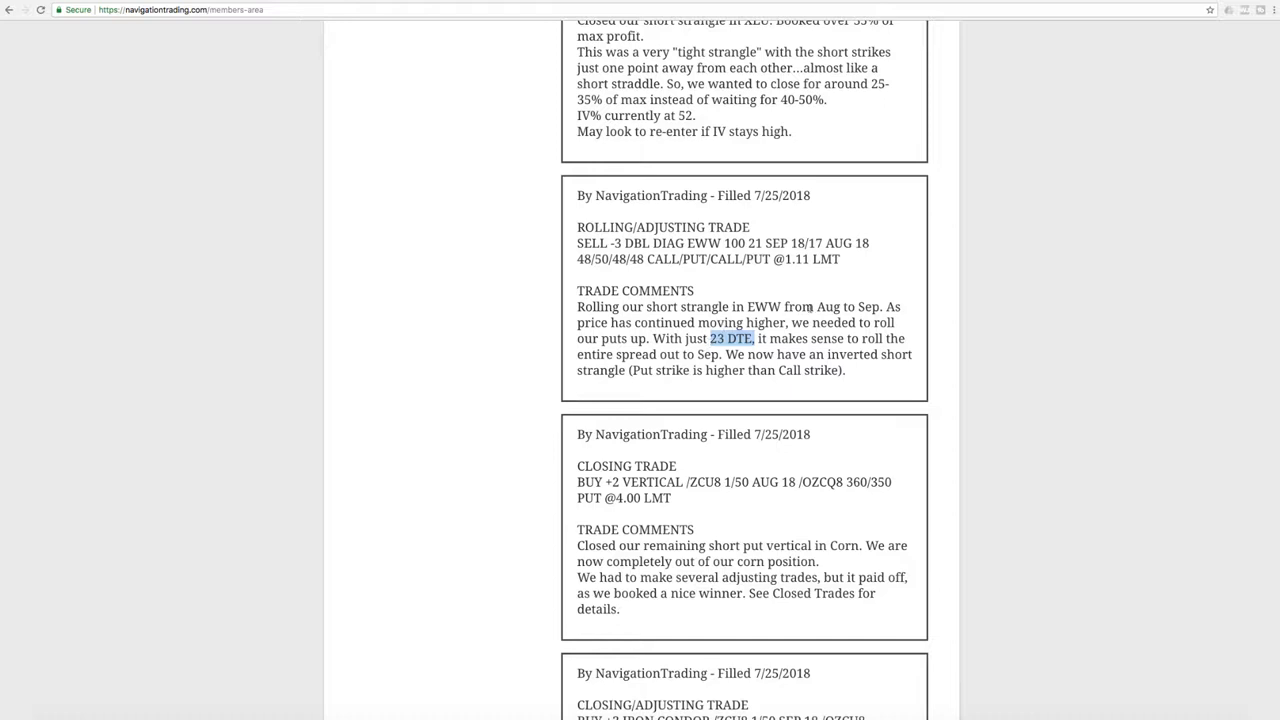
drag(817, 306, 880, 306)
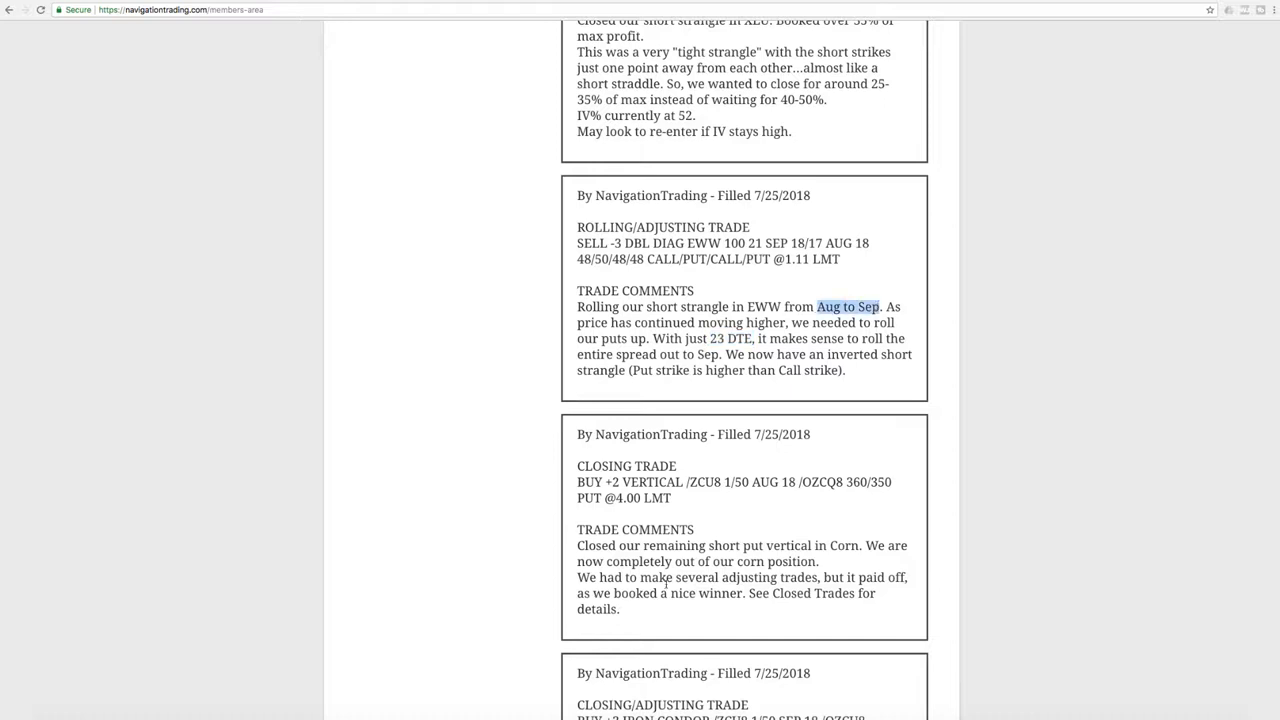
- Load EWW from the watchlist and show its risk profile
key(alt+Tab)
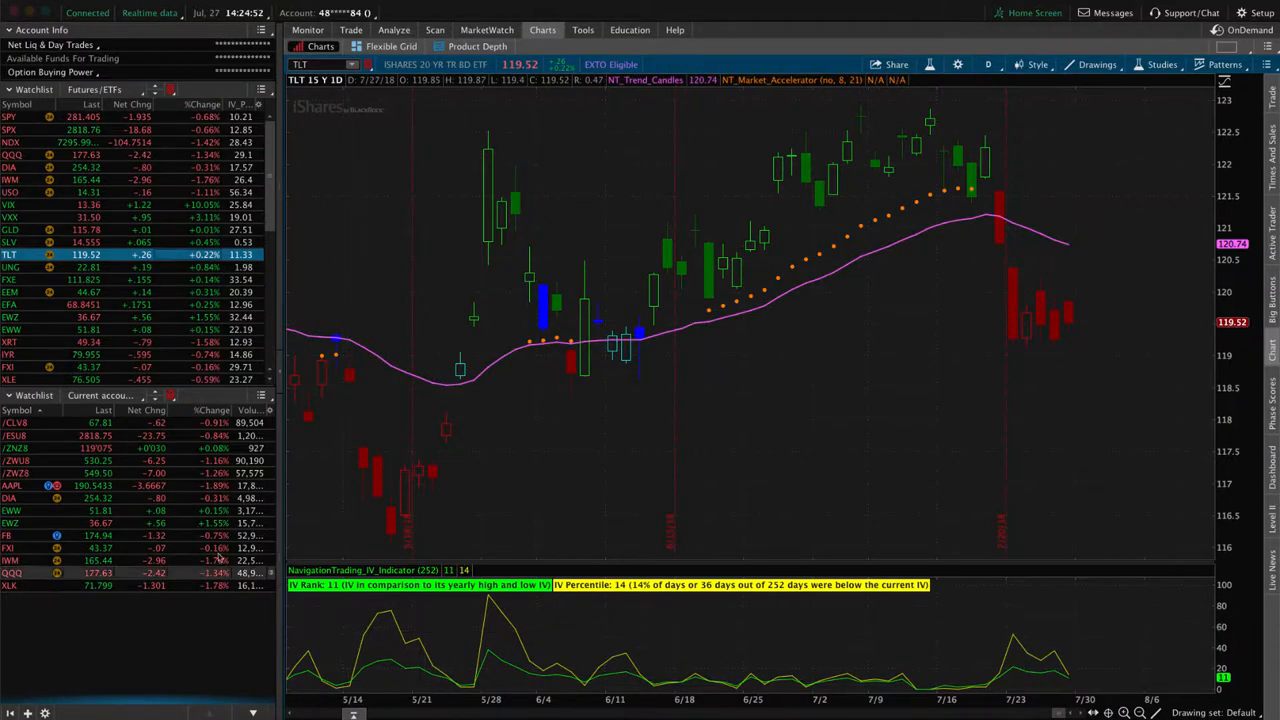
click(205, 511)
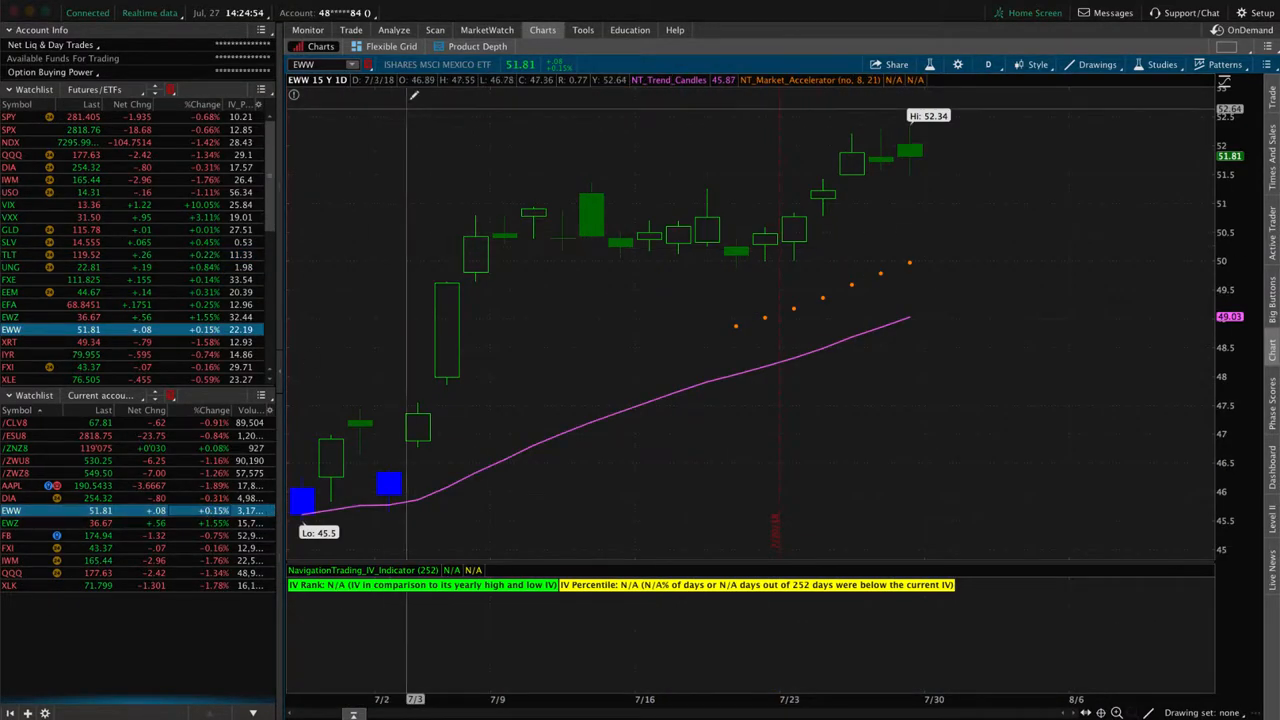
click(395, 30)
click(440, 47)
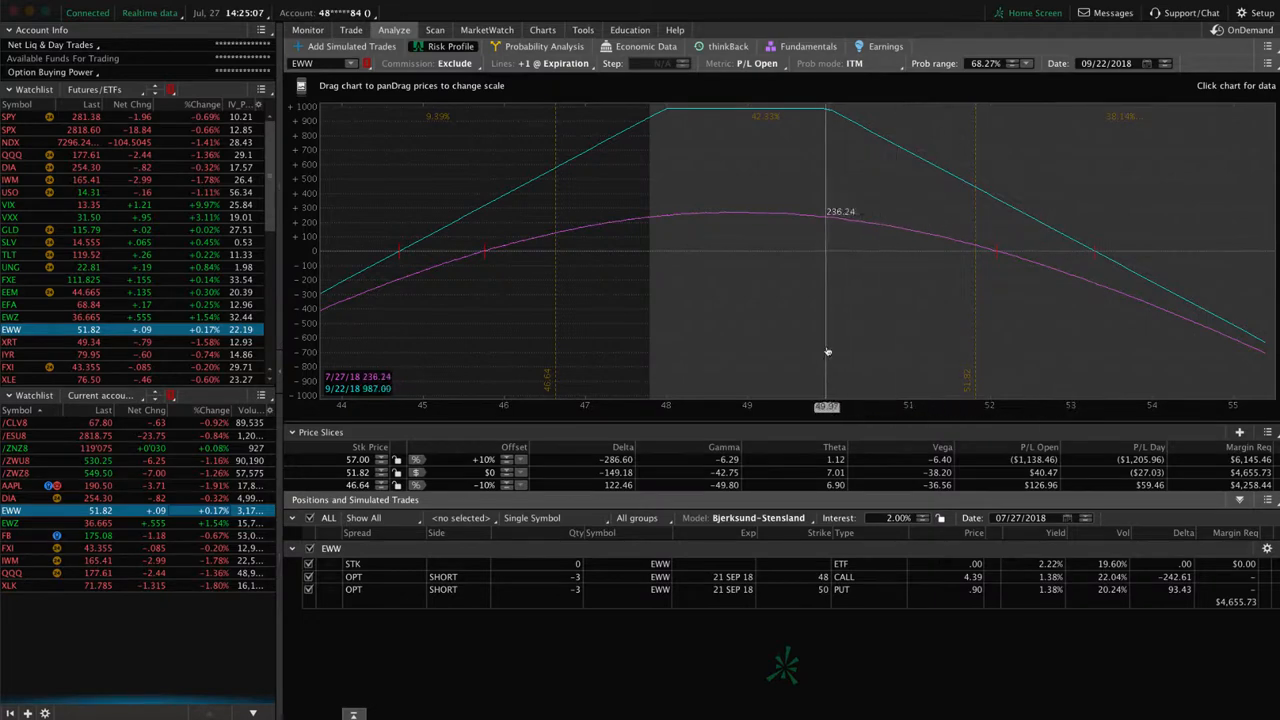
- Review the EWW price chart, then bring the EWW risk profile back up
click(543, 30)
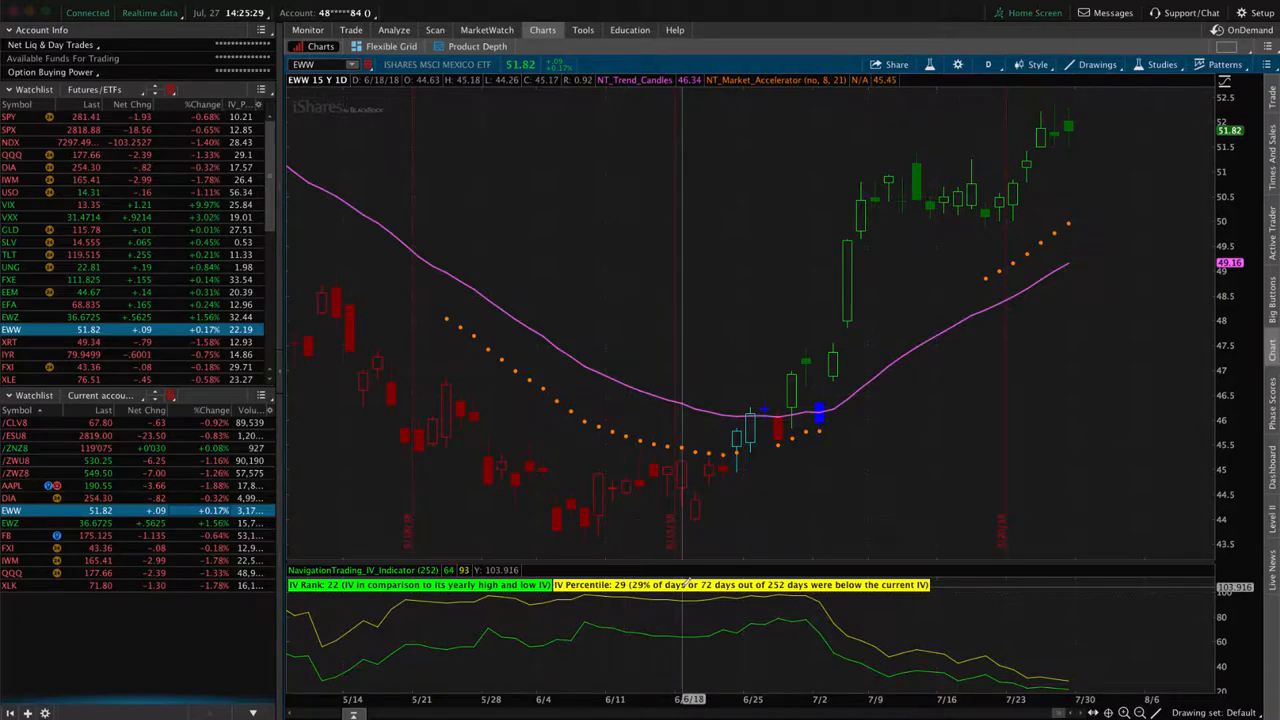
click(394, 30)
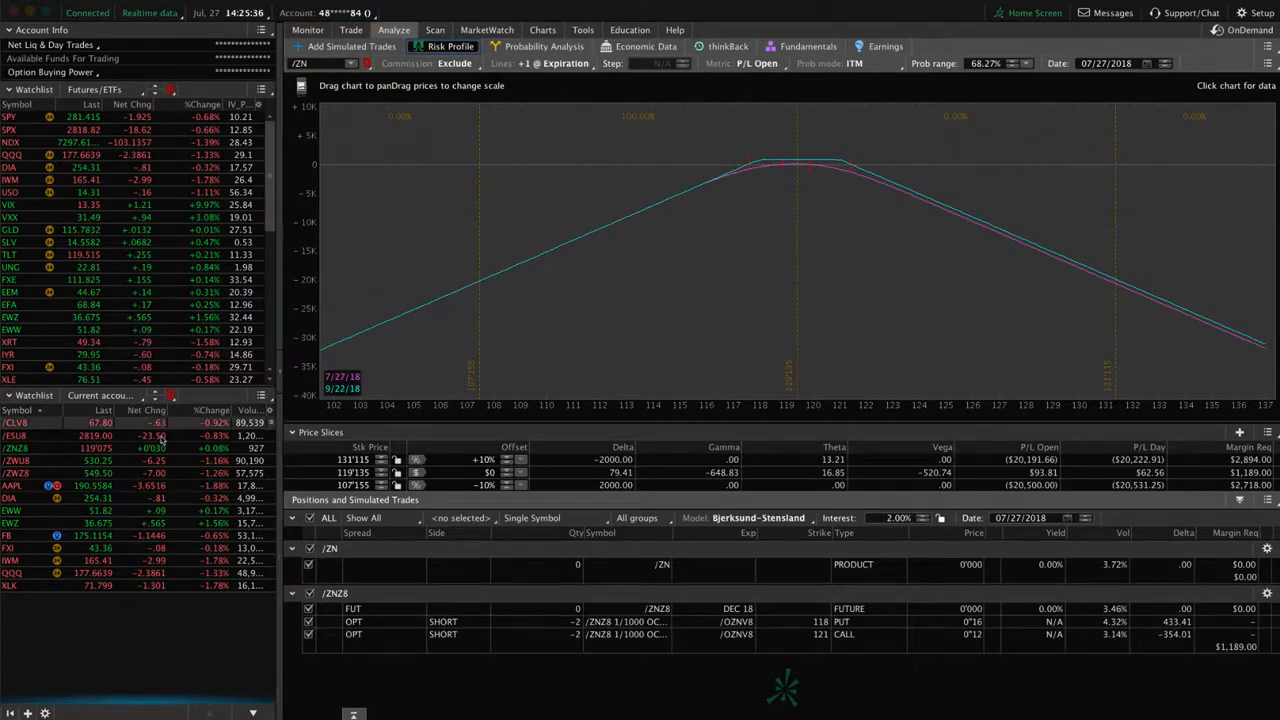
click(100, 510)
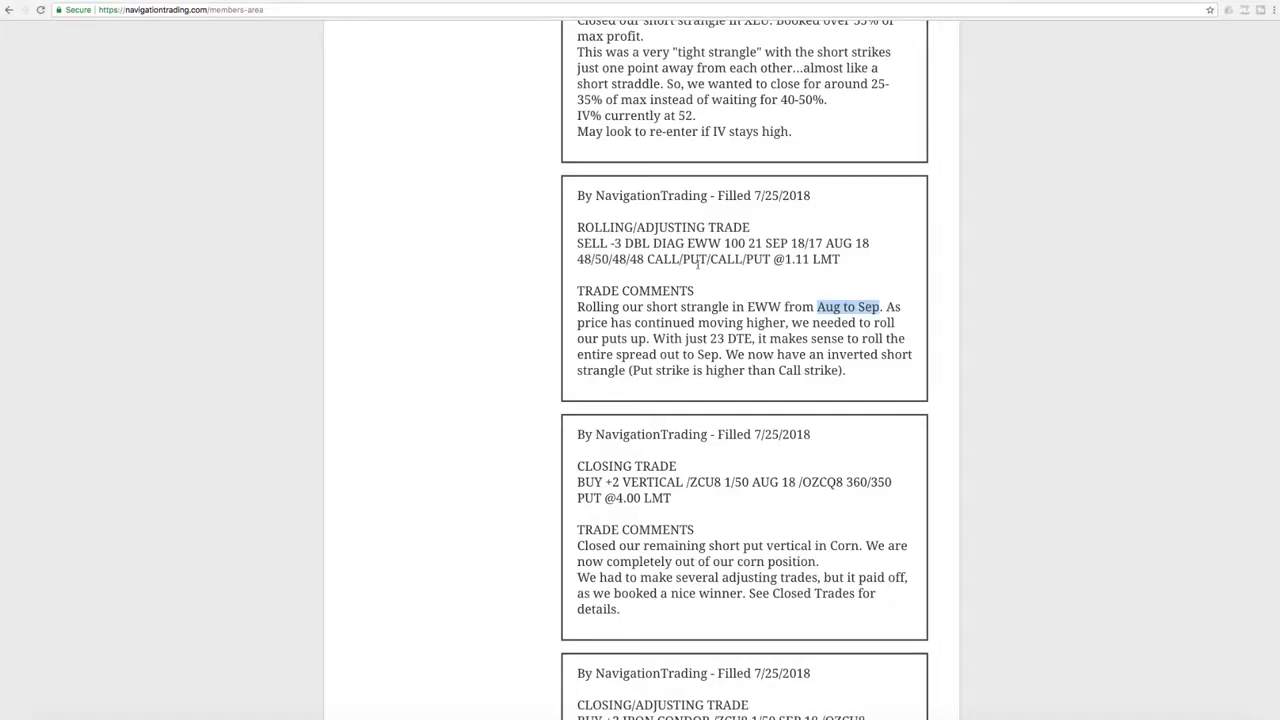
scroll(698, 266, up, 5)
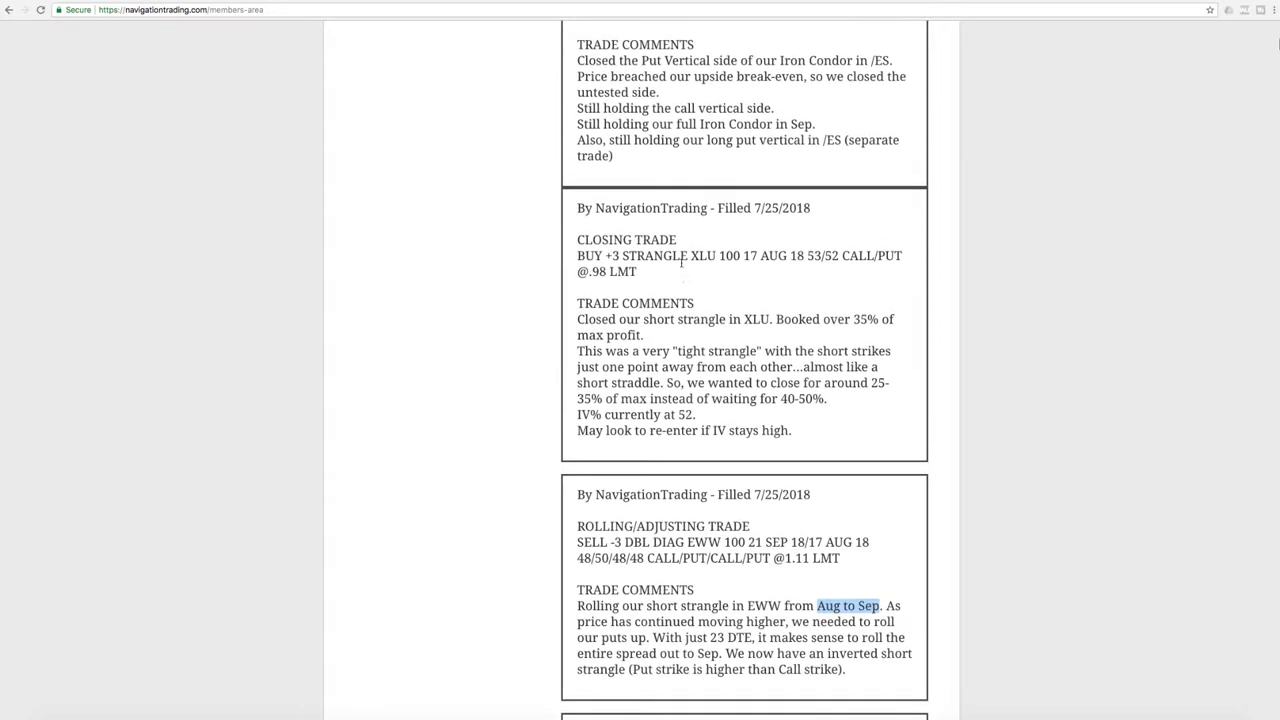
scroll(698, 266, up, 3)
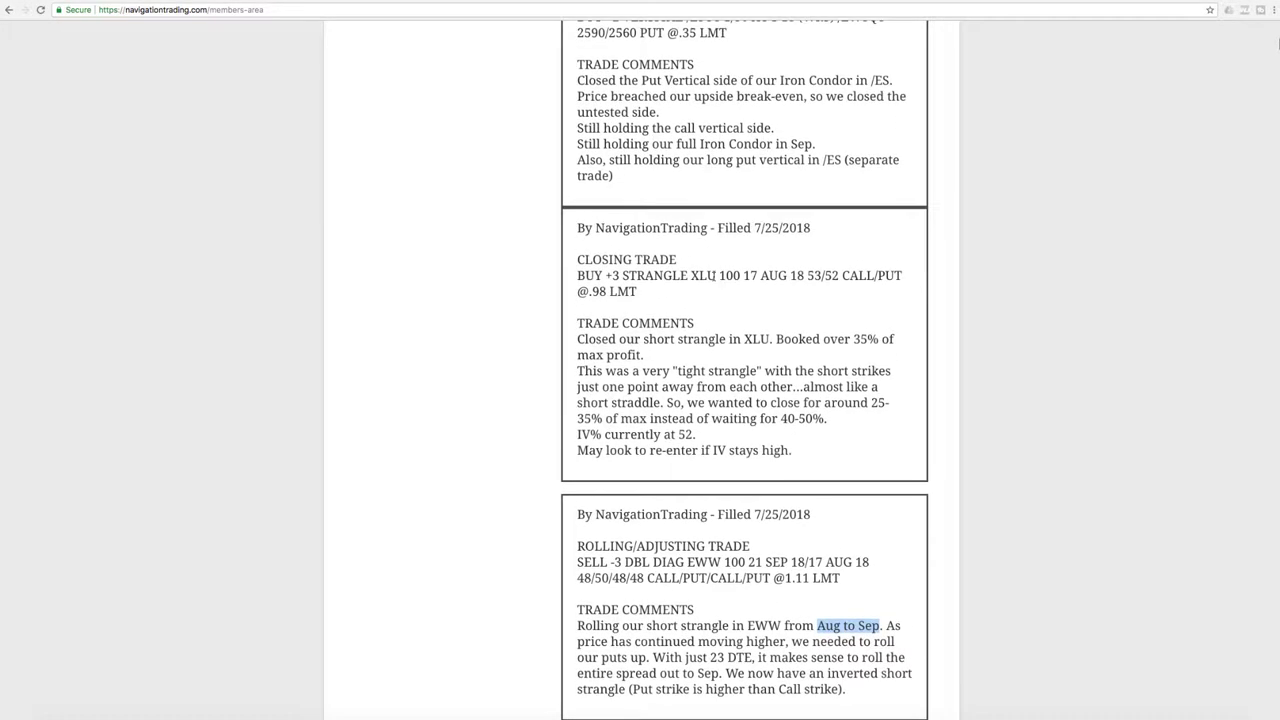
- Mark the XLU ticker, short/tight strangle phrases and the 35% of max profit result
double_click(700, 275)
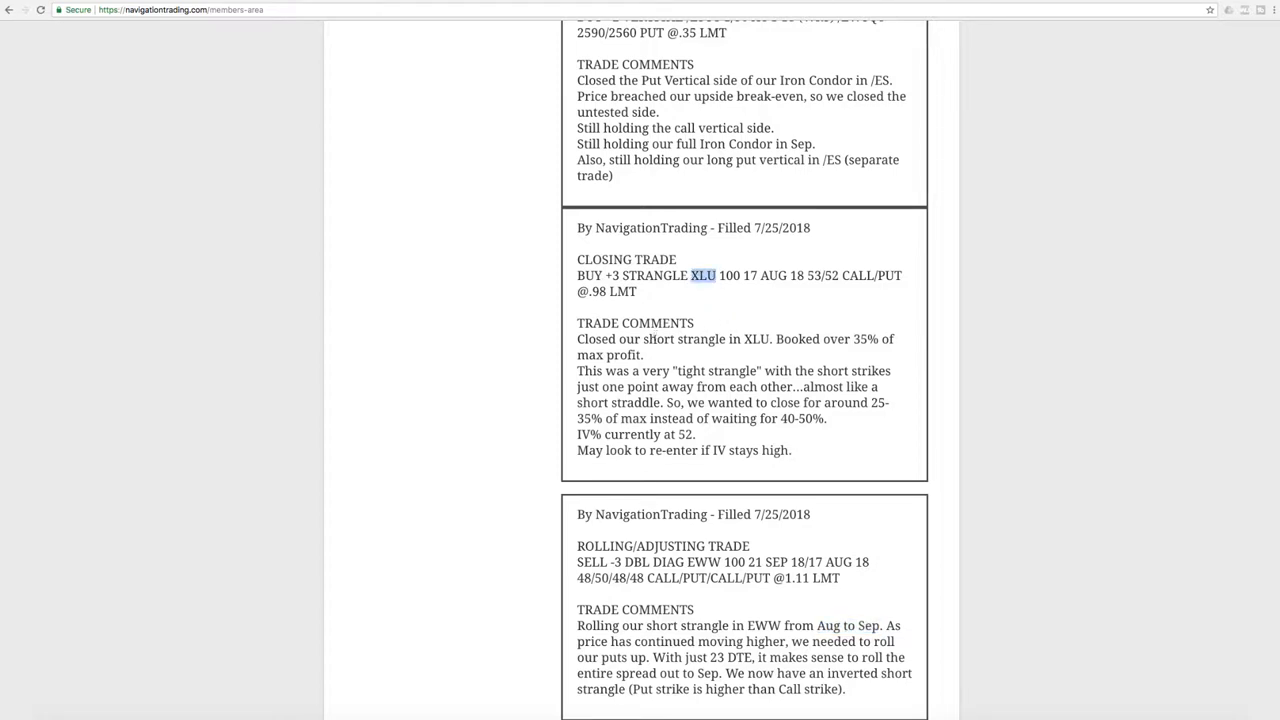
drag(643, 341, 771, 341)
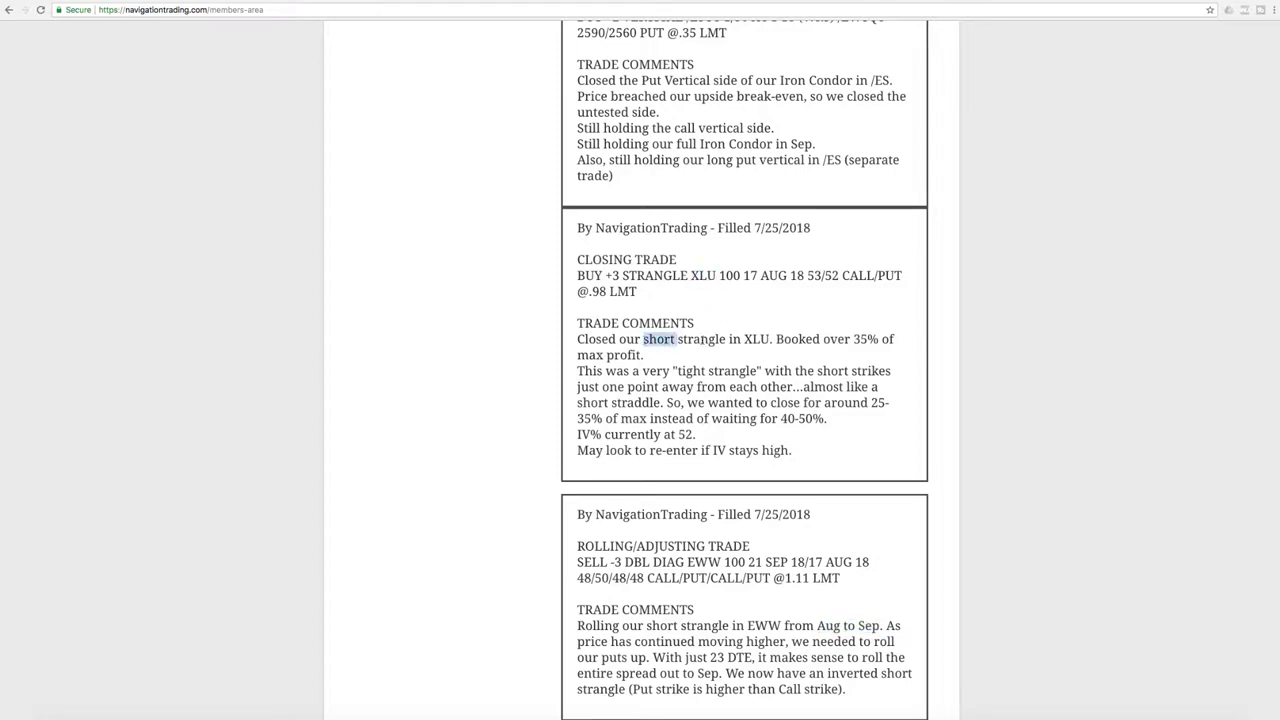
mouse_move(853, 339)
mouse_down()
mouse_move(904, 355)
mouse_move(886, 351)
mouse_up()
click(852, 336)
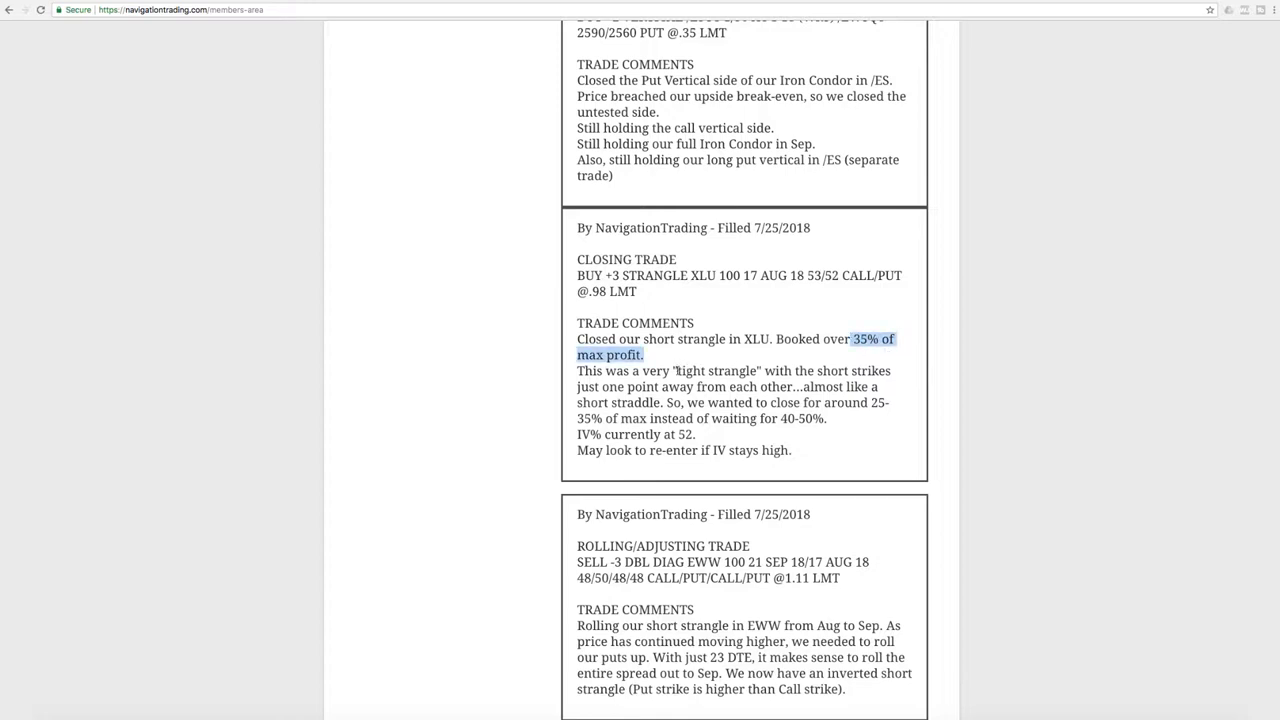
drag(674, 370, 762, 370)
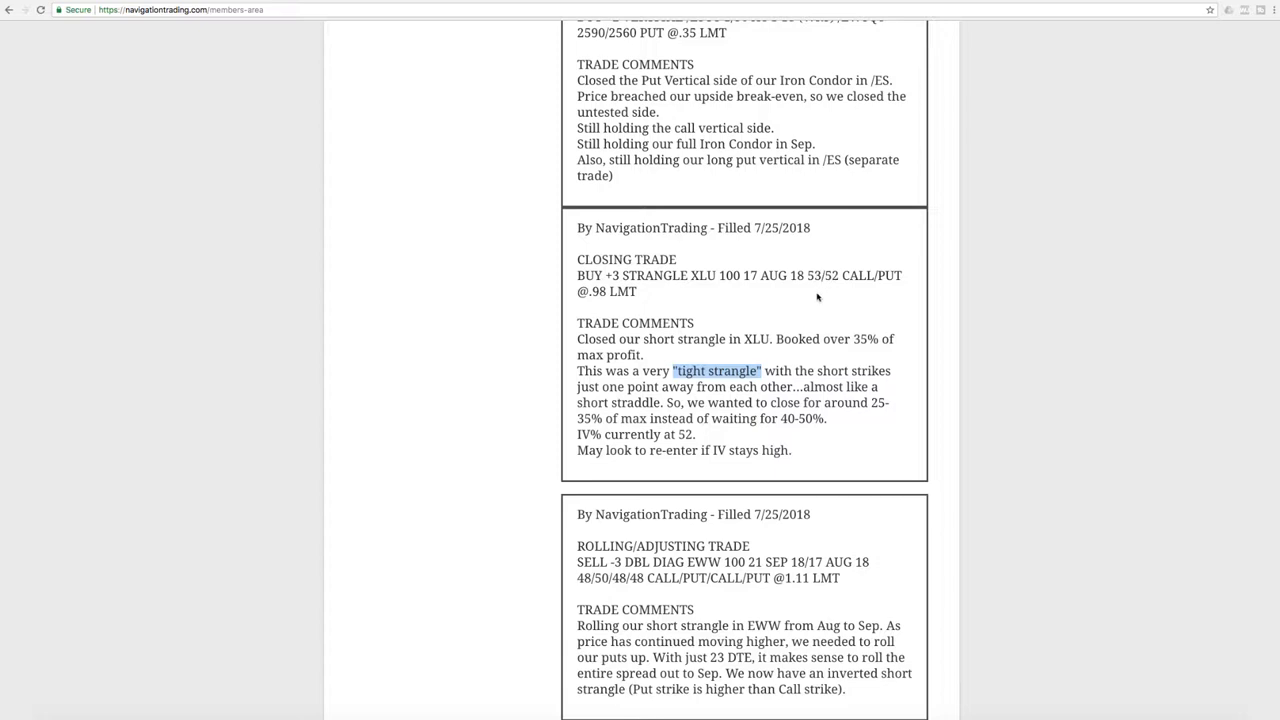
drag(853, 339, 880, 340)
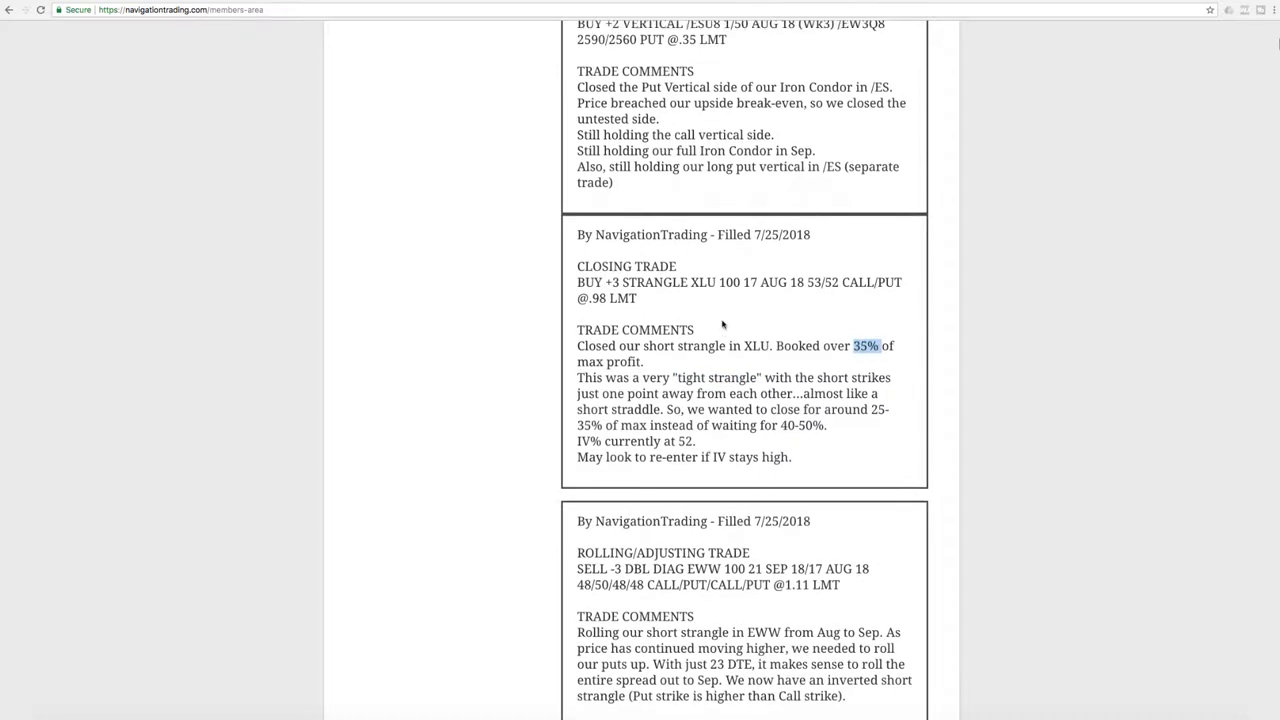
scroll(721, 327, up, 5)
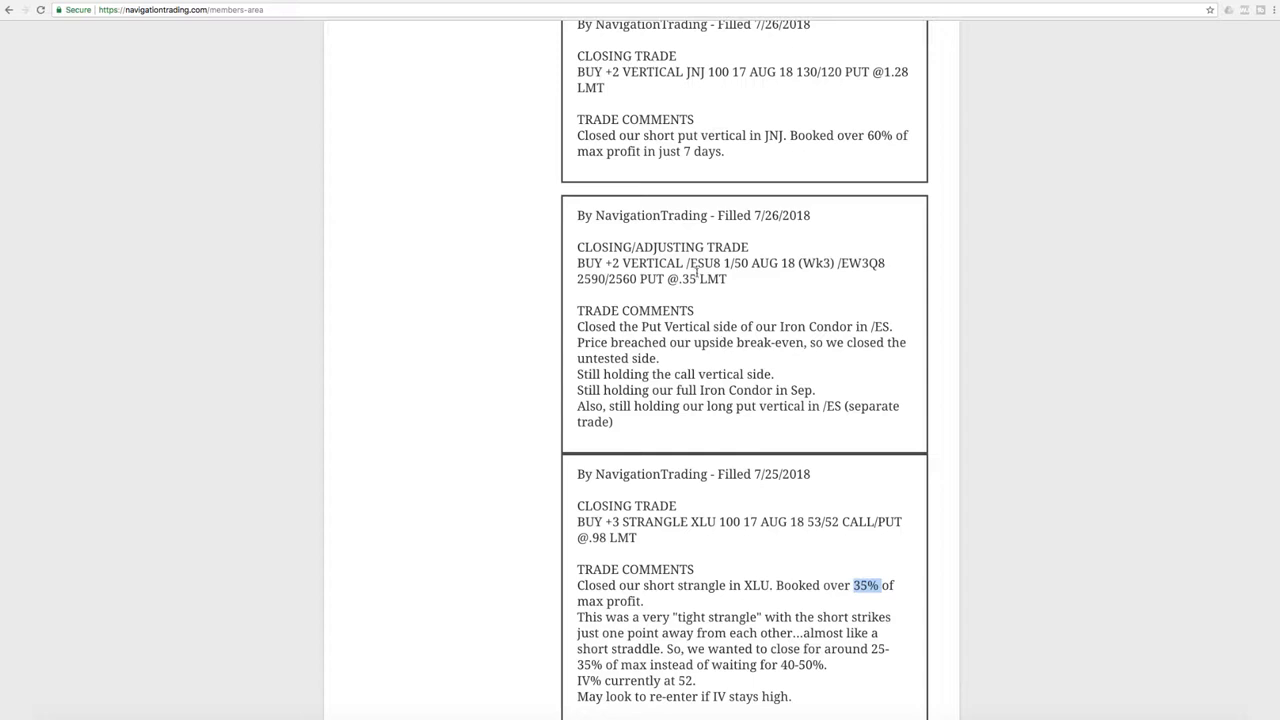
- Mark the /ES symbol, the untested side and call vertical side phrases in the adjustment alert
drag(687, 263, 703, 263)
drag(577, 358, 660, 358)
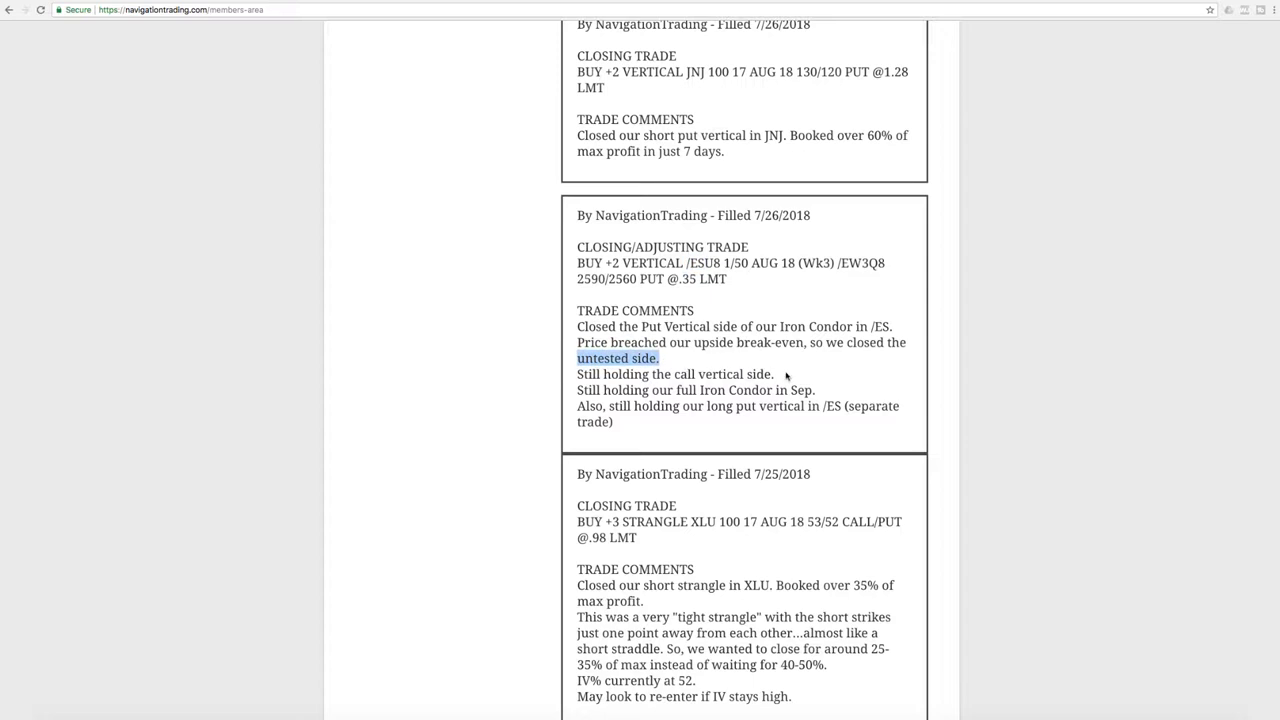
drag(775, 374, 663, 374)
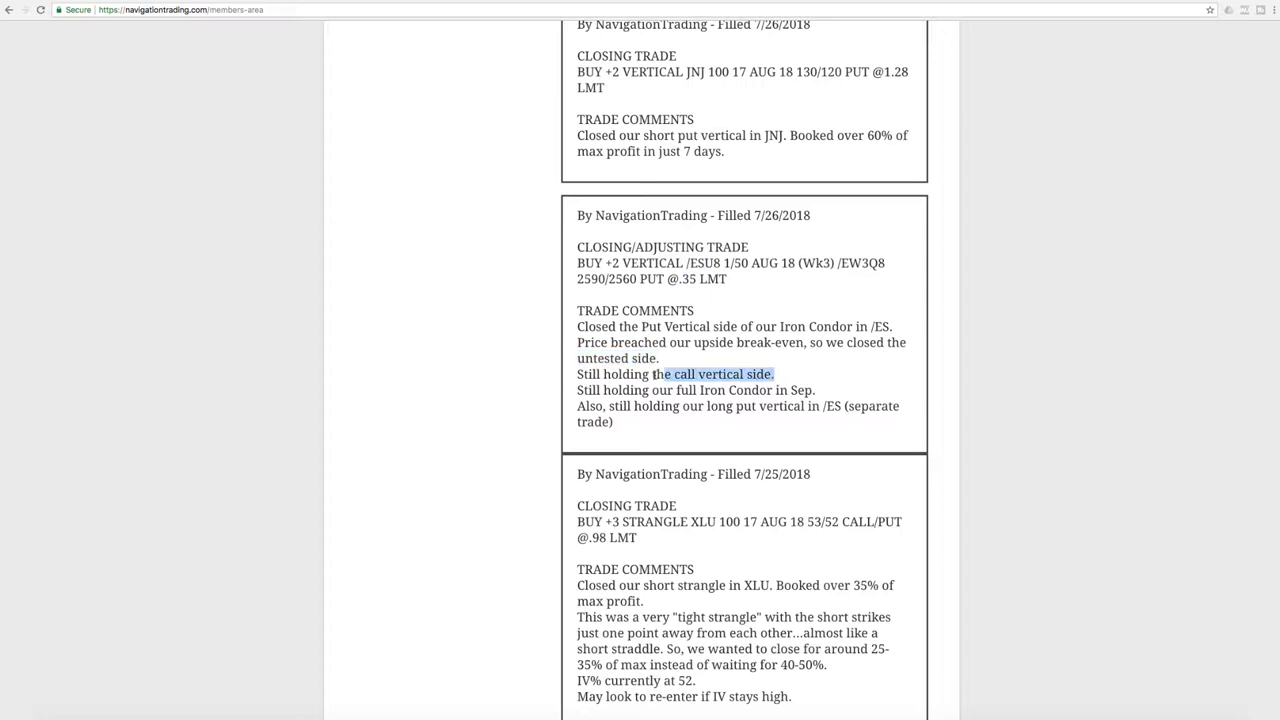
- Load the /ESU8 risk profile, toggle the 2815 call and September legs, and recenter the curve
key(alt+Tab)
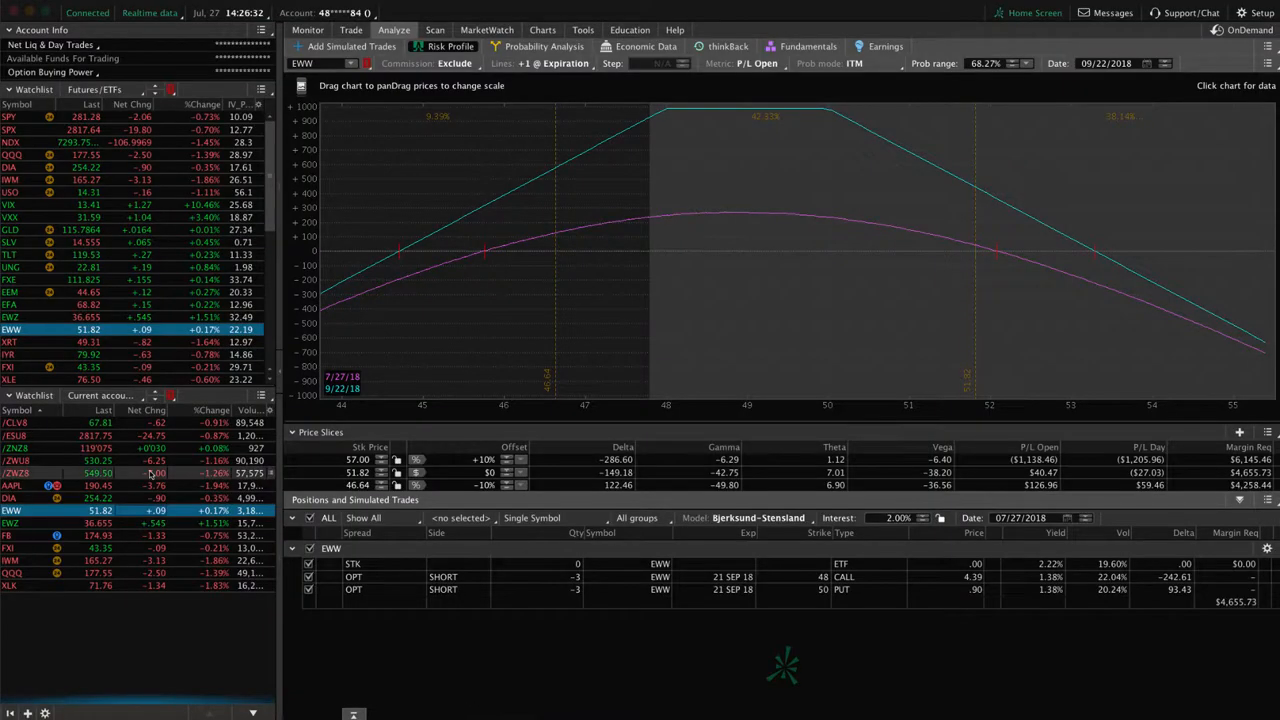
click(100, 435)
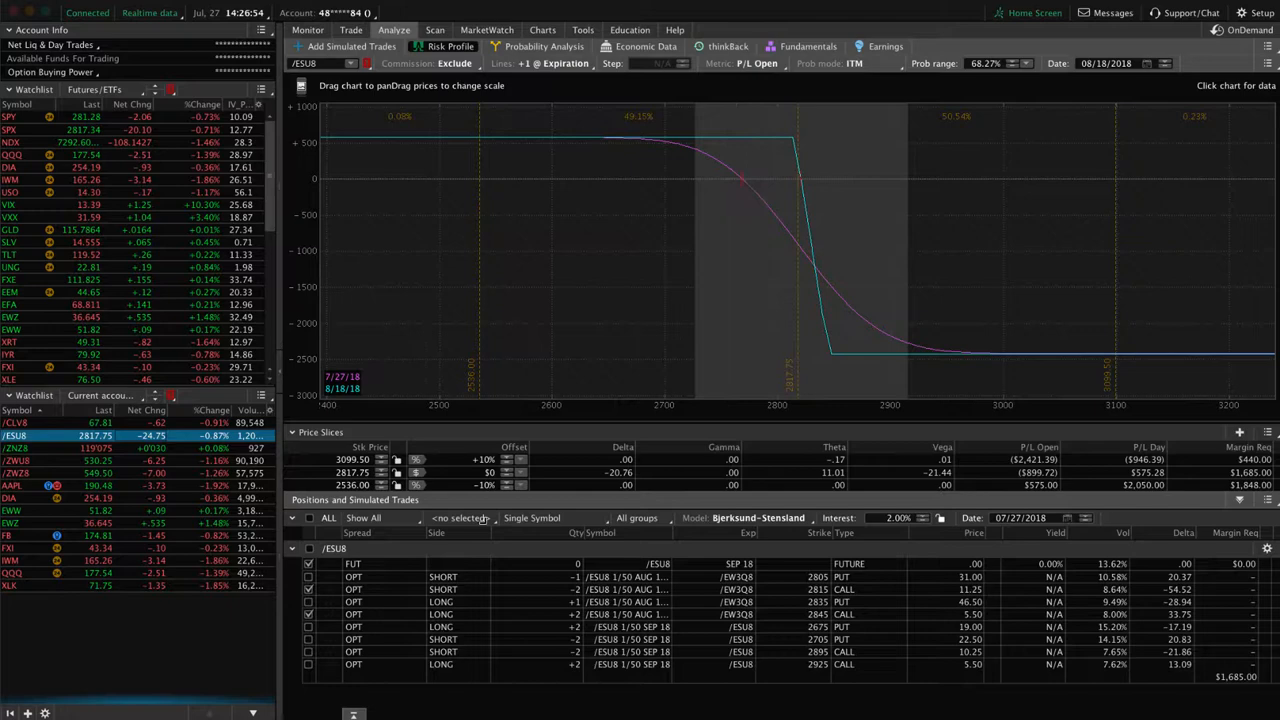
click(310, 590)
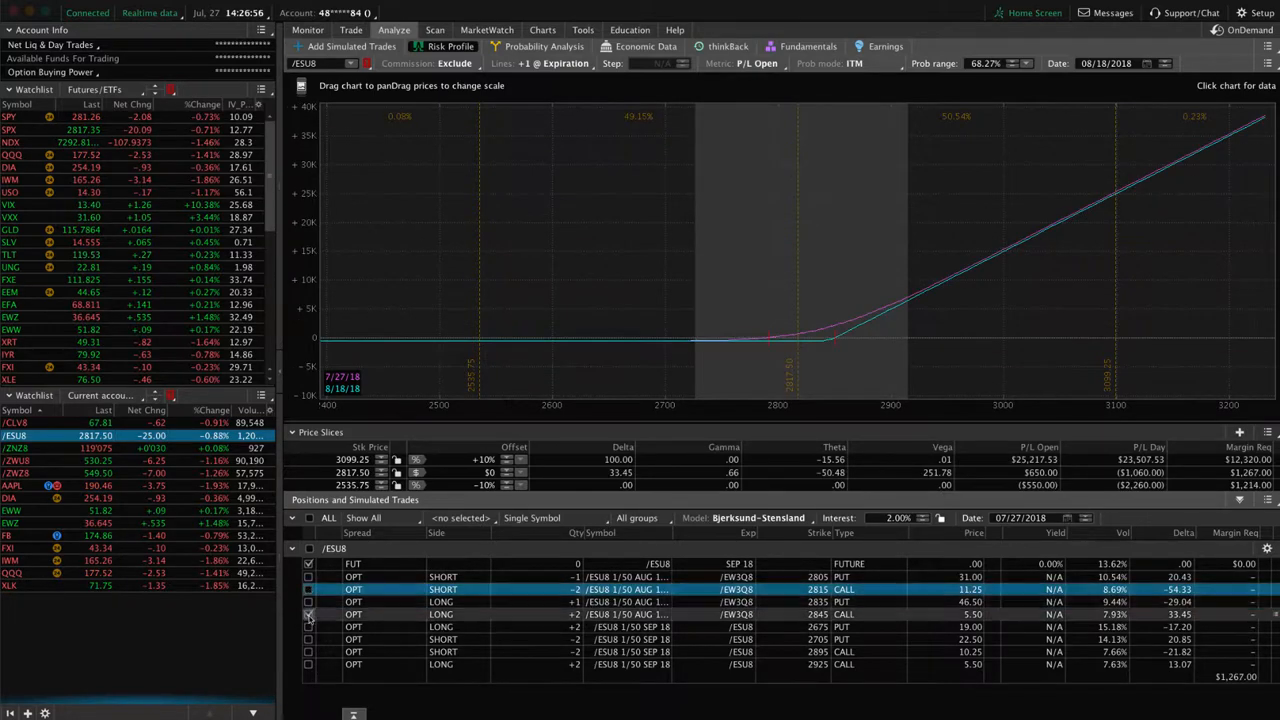
click(308, 627)
click(308, 640)
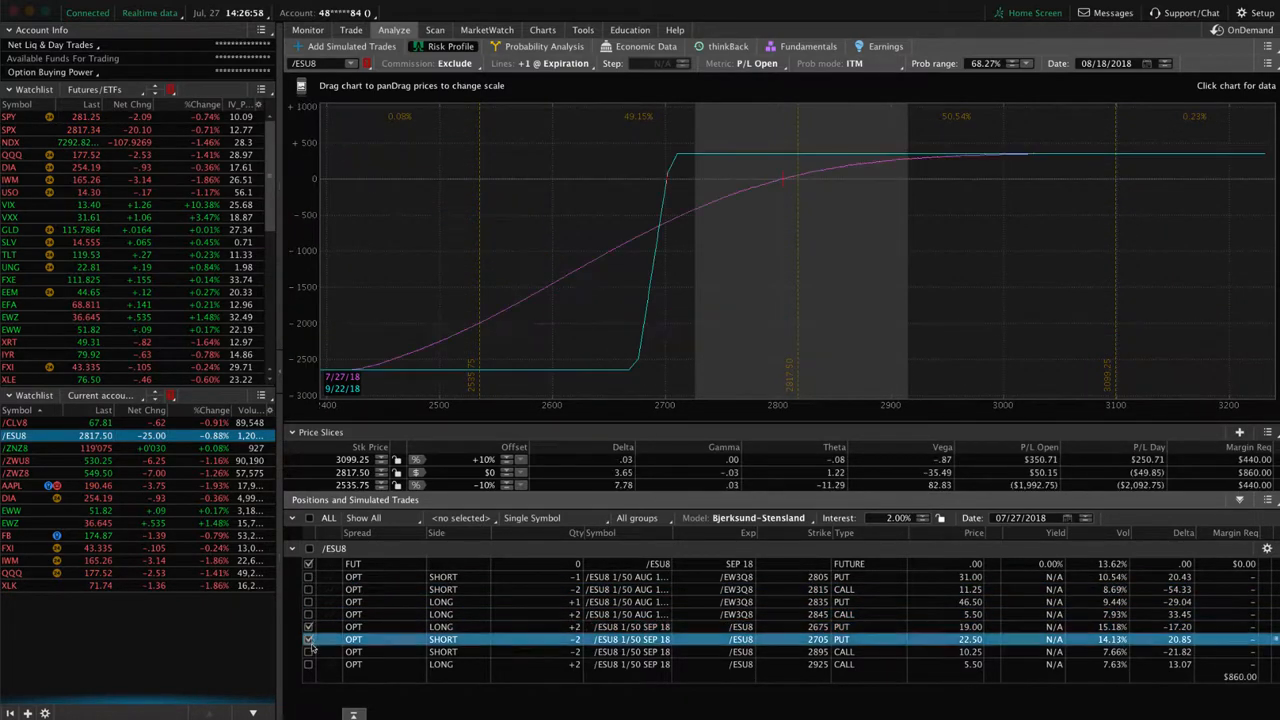
click(308, 665)
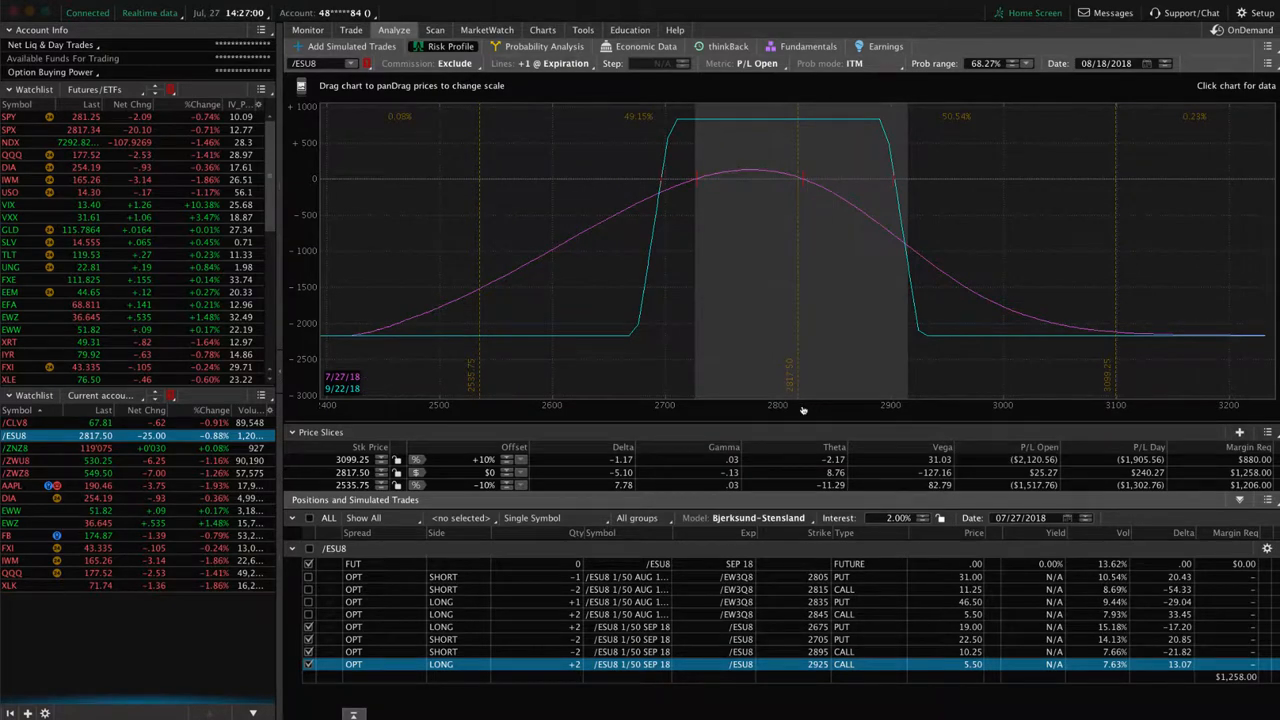
drag(838, 359, 645, 375)
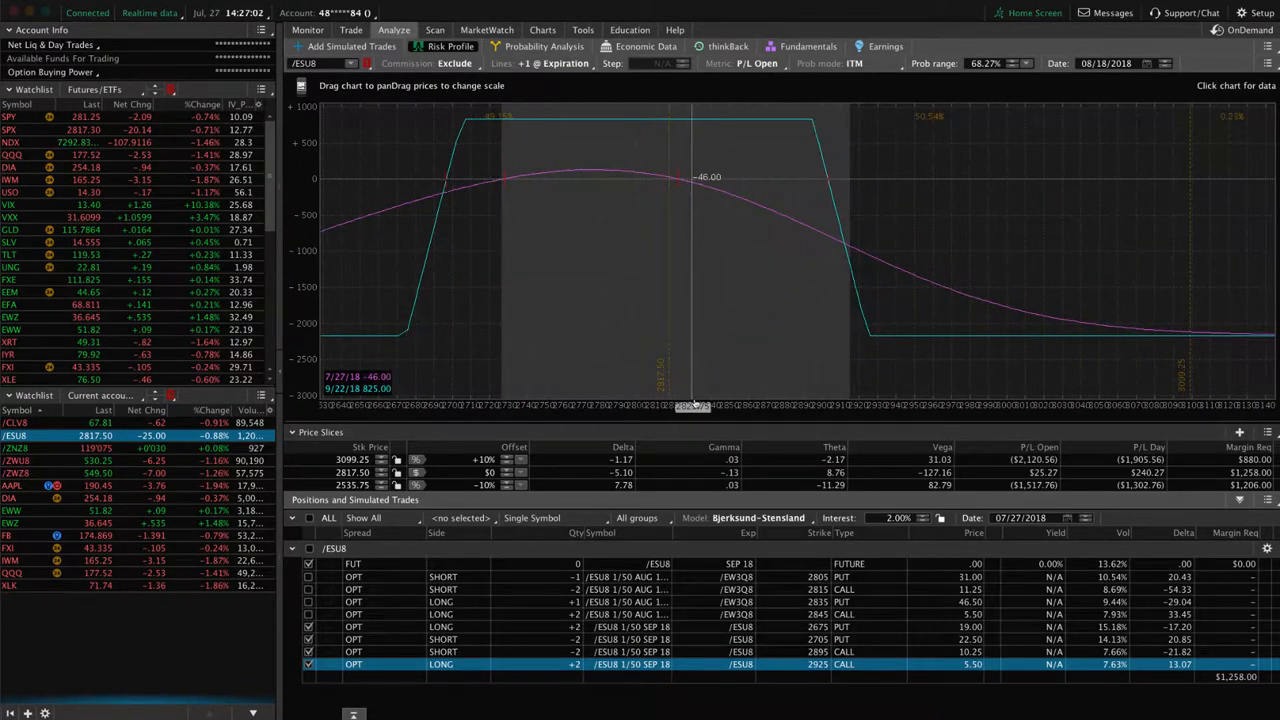
scroll(700, 350, up, 5)
drag(718, 344, 696, 344)
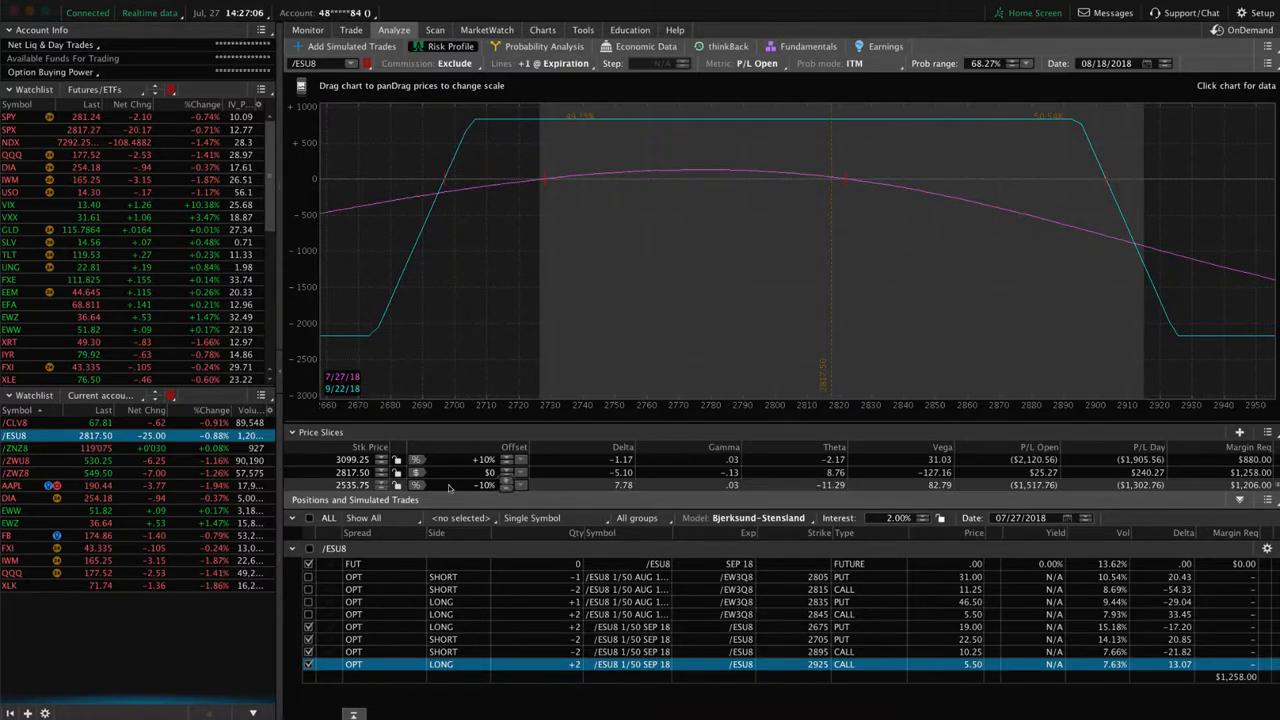
- Show only the August short 2805 / long 2835 put spread in the profile, then return to the alerts
click(309, 664)
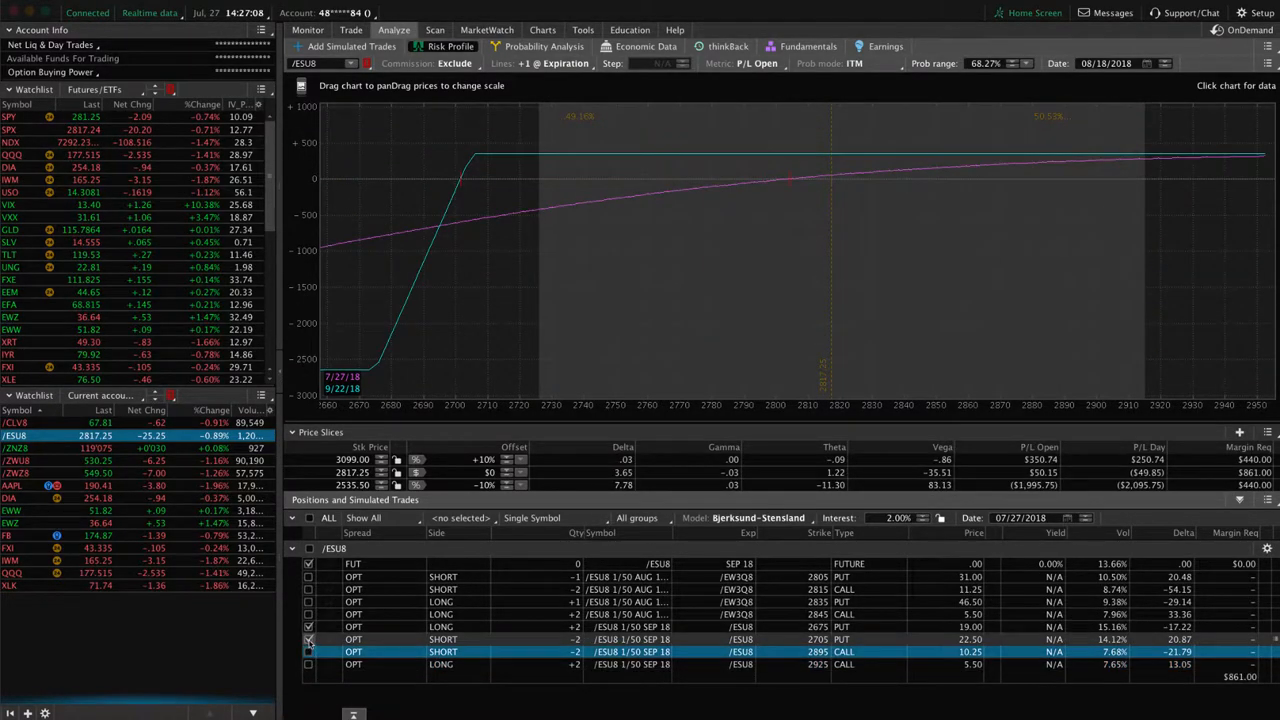
click(309, 639)
click(309, 577)
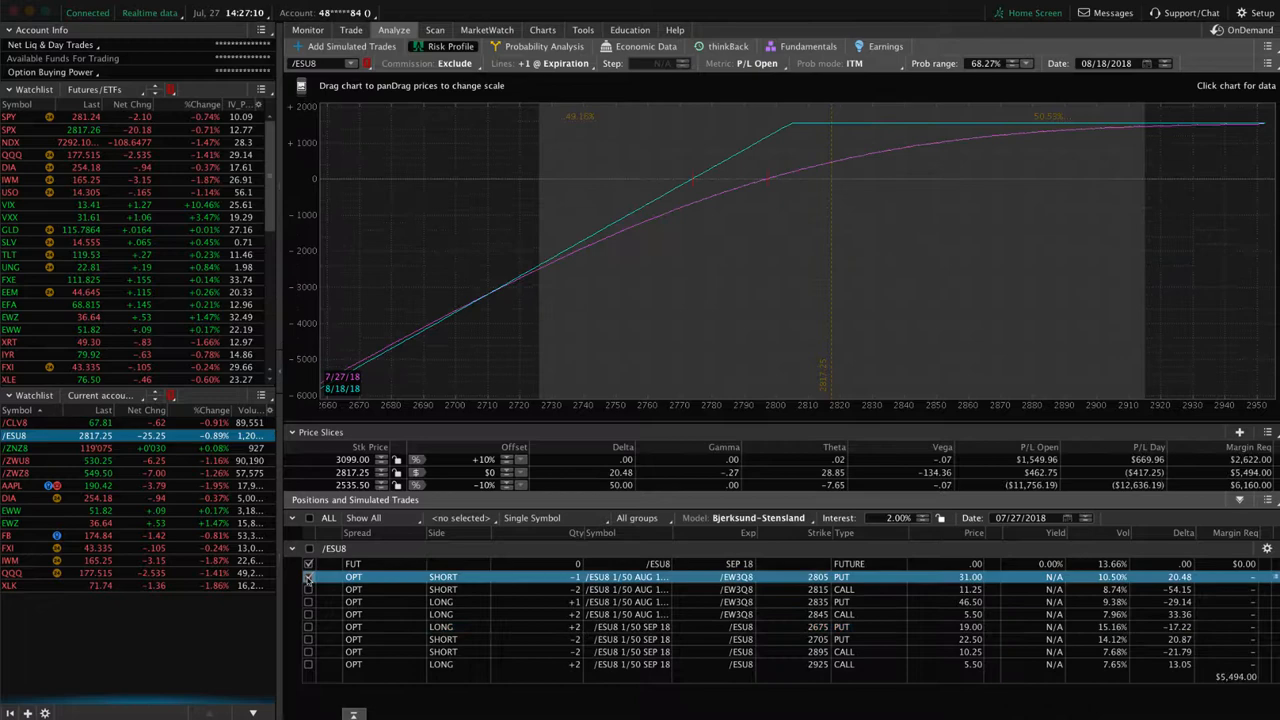
click(309, 602)
click(309, 602)
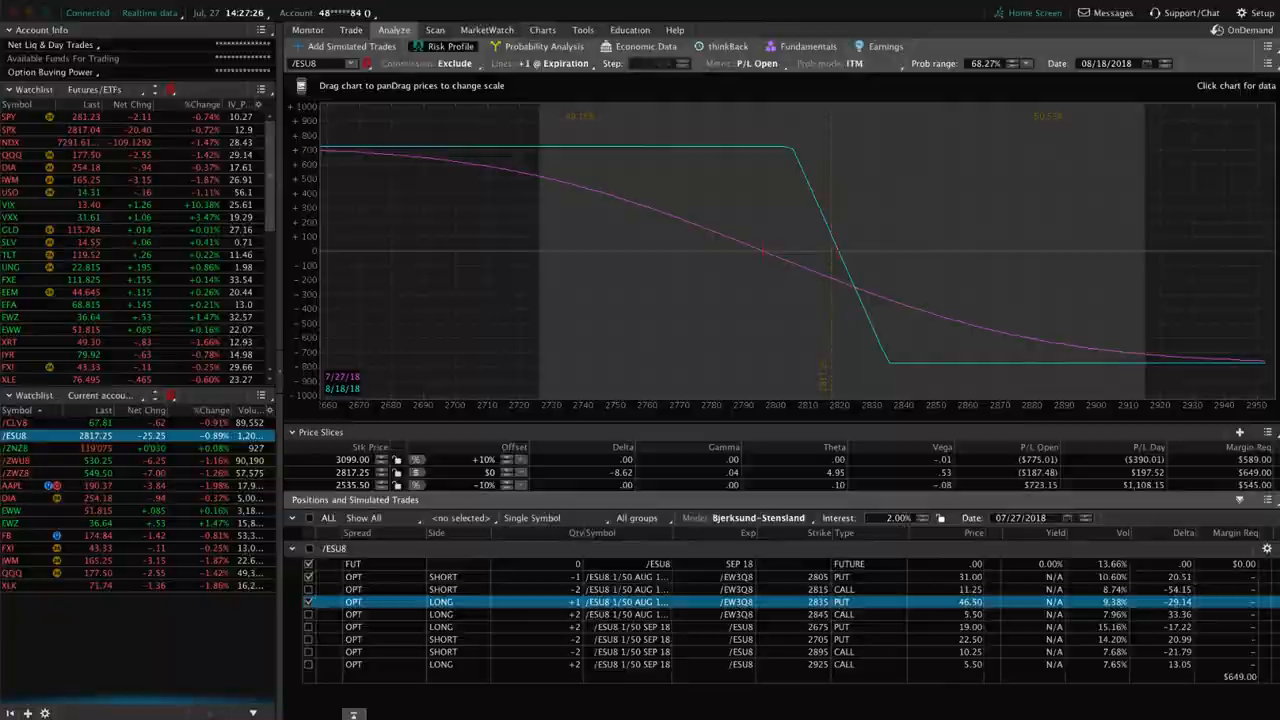
key(alt+Tab)
scroll(640, 360, up, 5)
scroll(597, 410, up, 1)
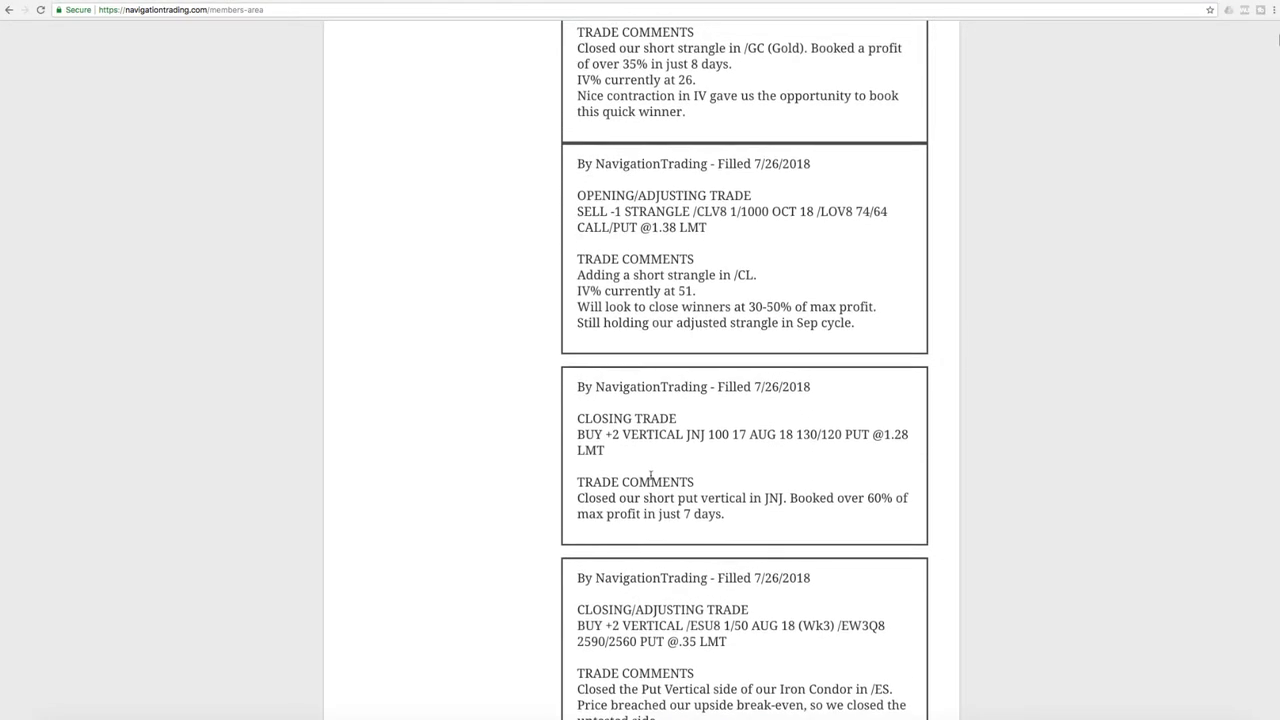
- Highlight the JNJ put-vertical close and its 60% of max profit comment
double_click(694, 435)
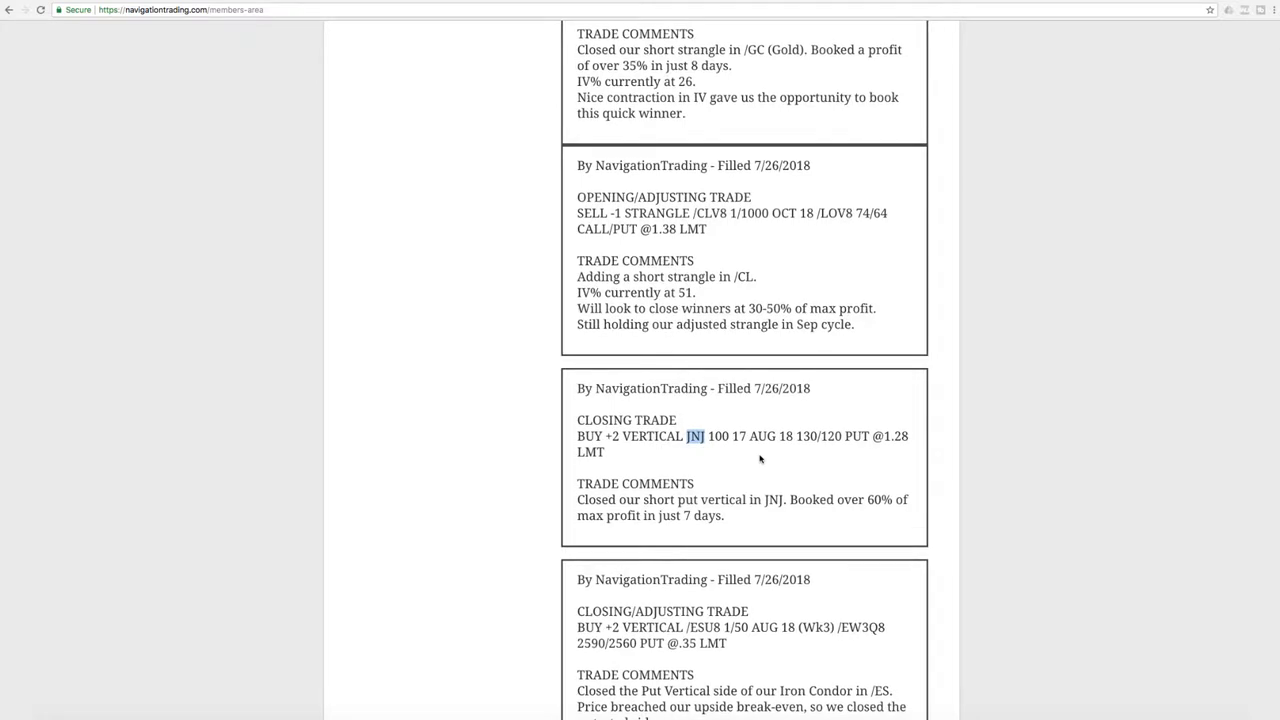
drag(790, 499, 898, 514)
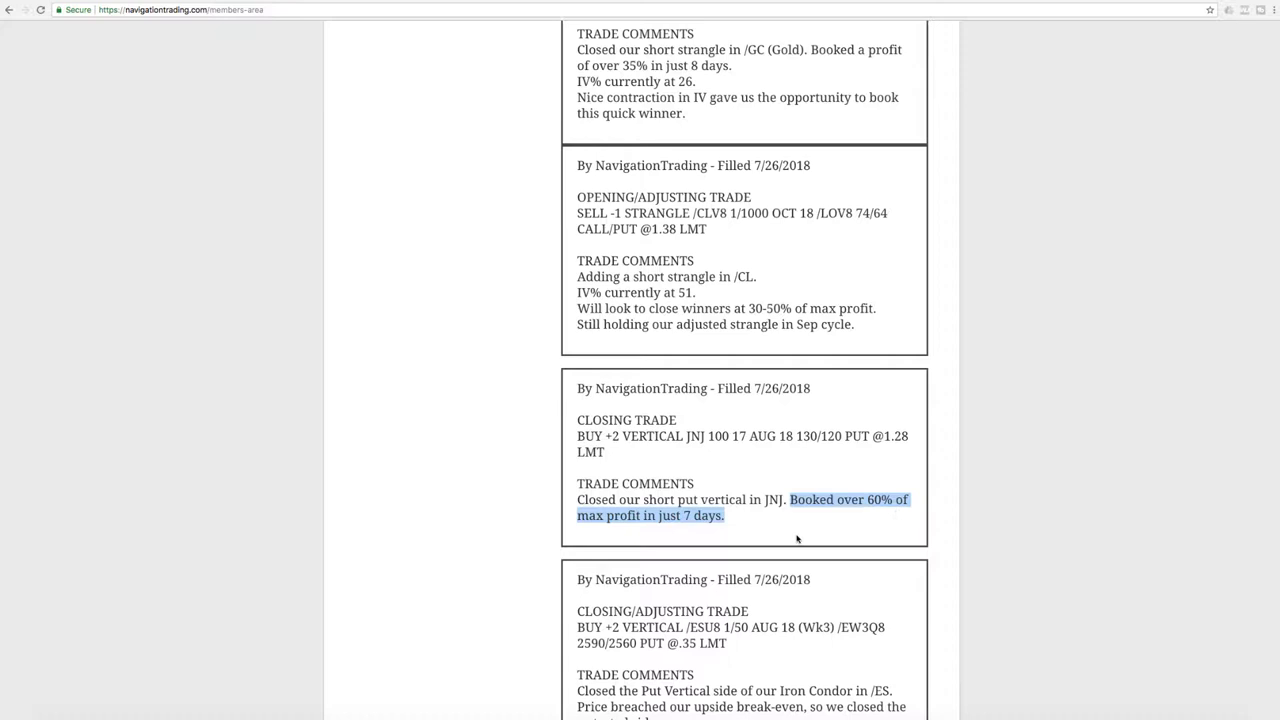
scroll(774, 520, up, 3)
scroll(774, 510, up, 2)
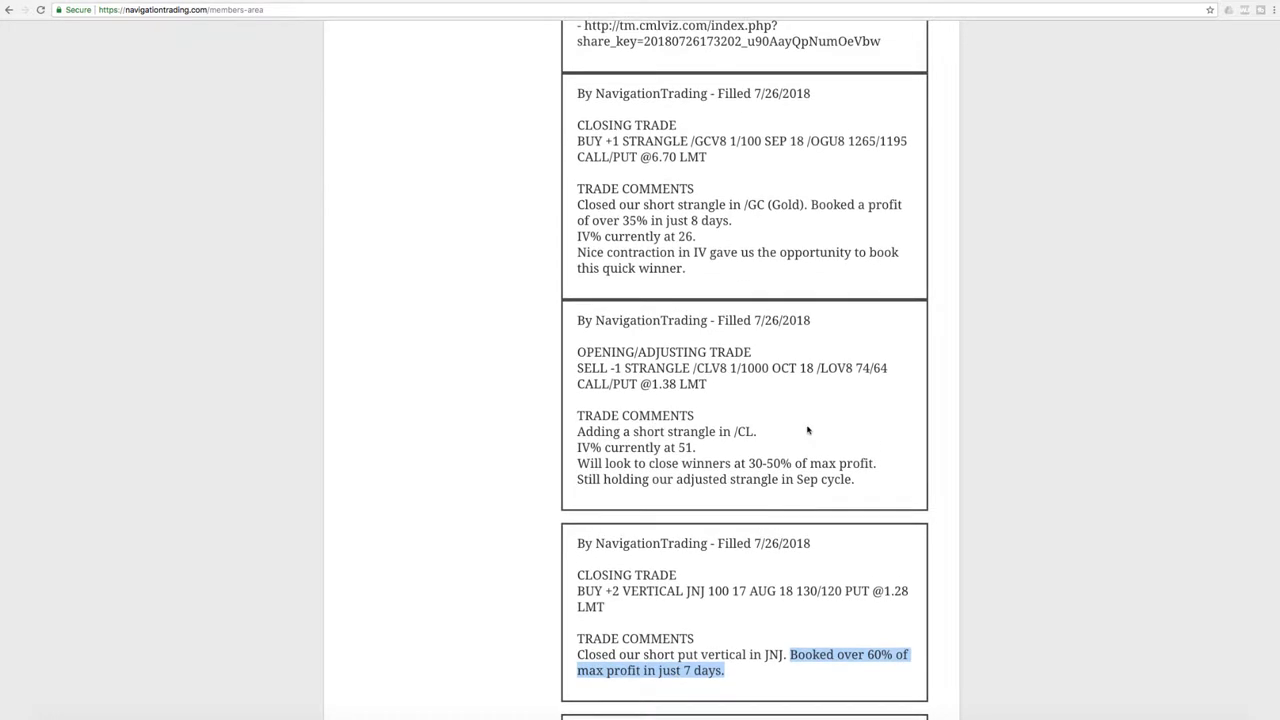
click(810, 431)
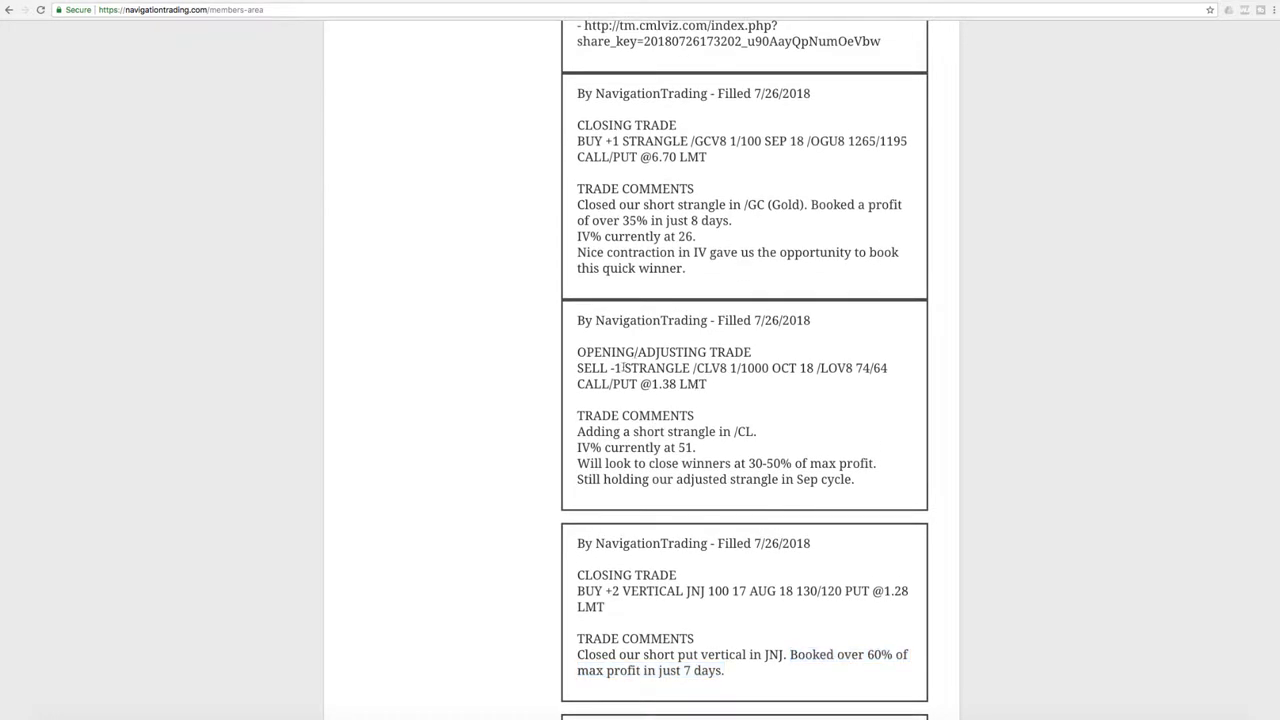
- Highlight the new /CL short strangle alert and IV% 51 note, then bring thinkorswim to the front
drag(692, 368, 712, 368)
drag(577, 431, 758, 432)
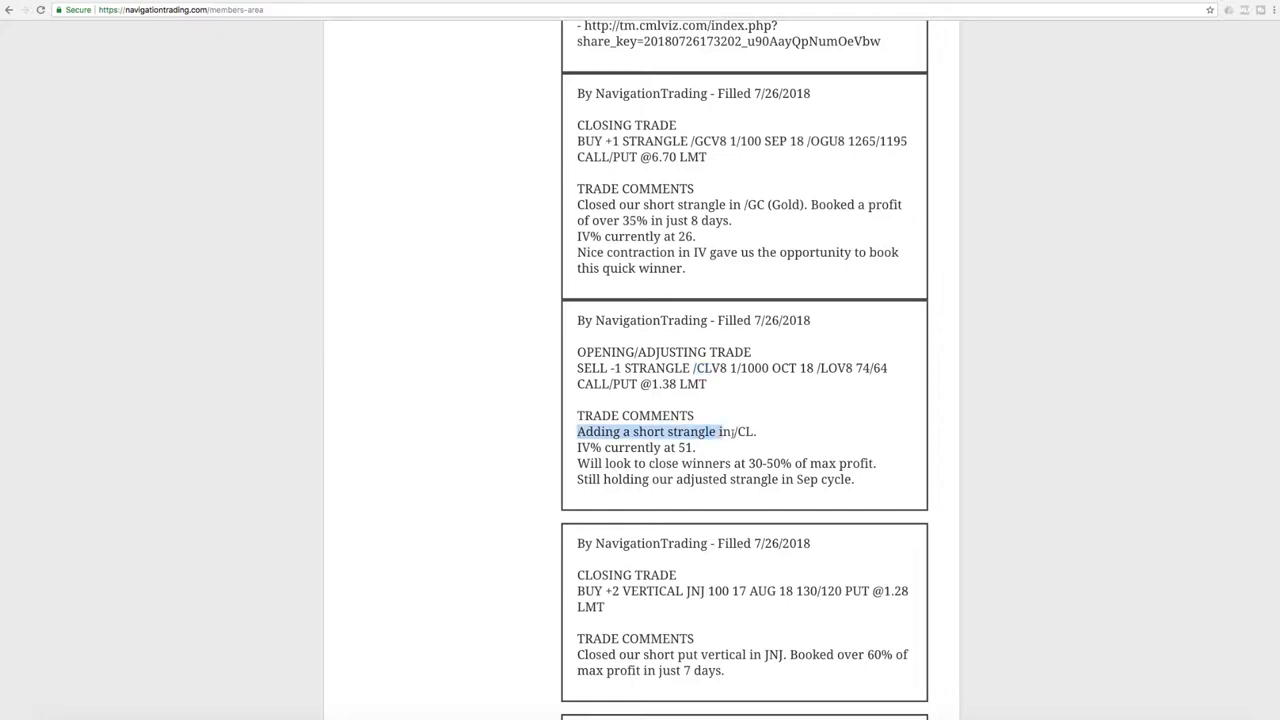
drag(577, 447, 698, 448)
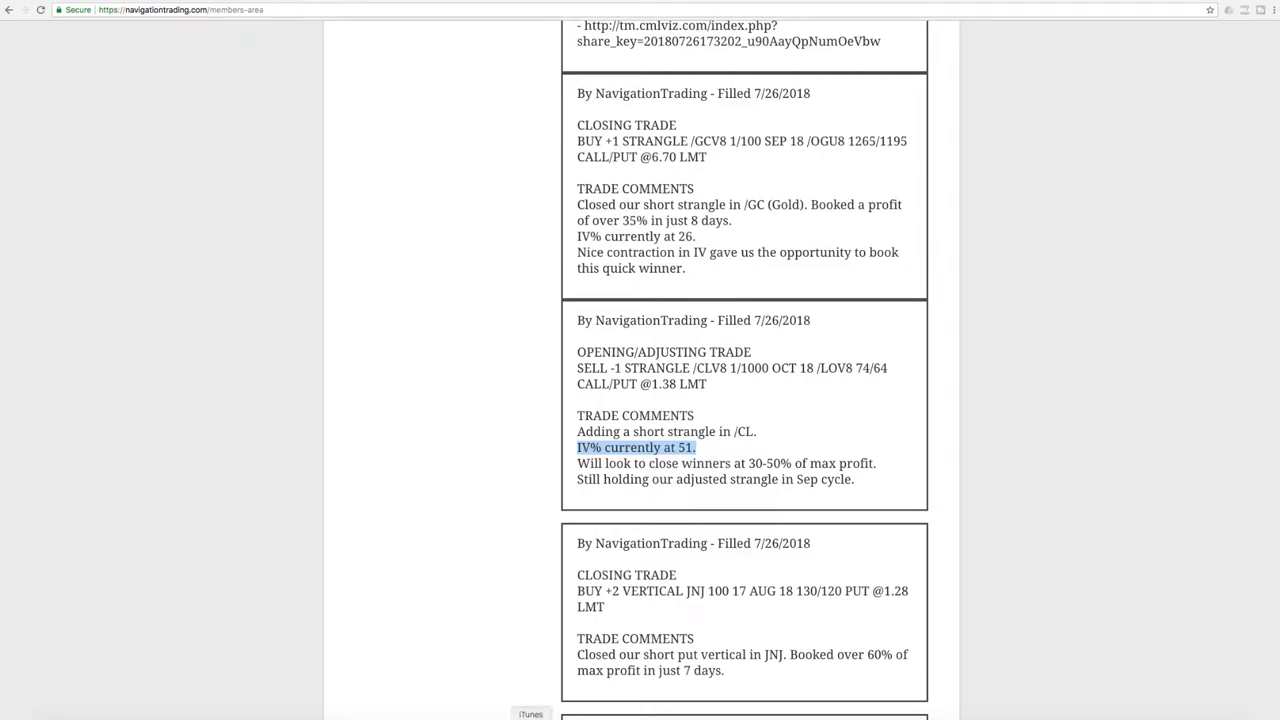
click(500, 713)
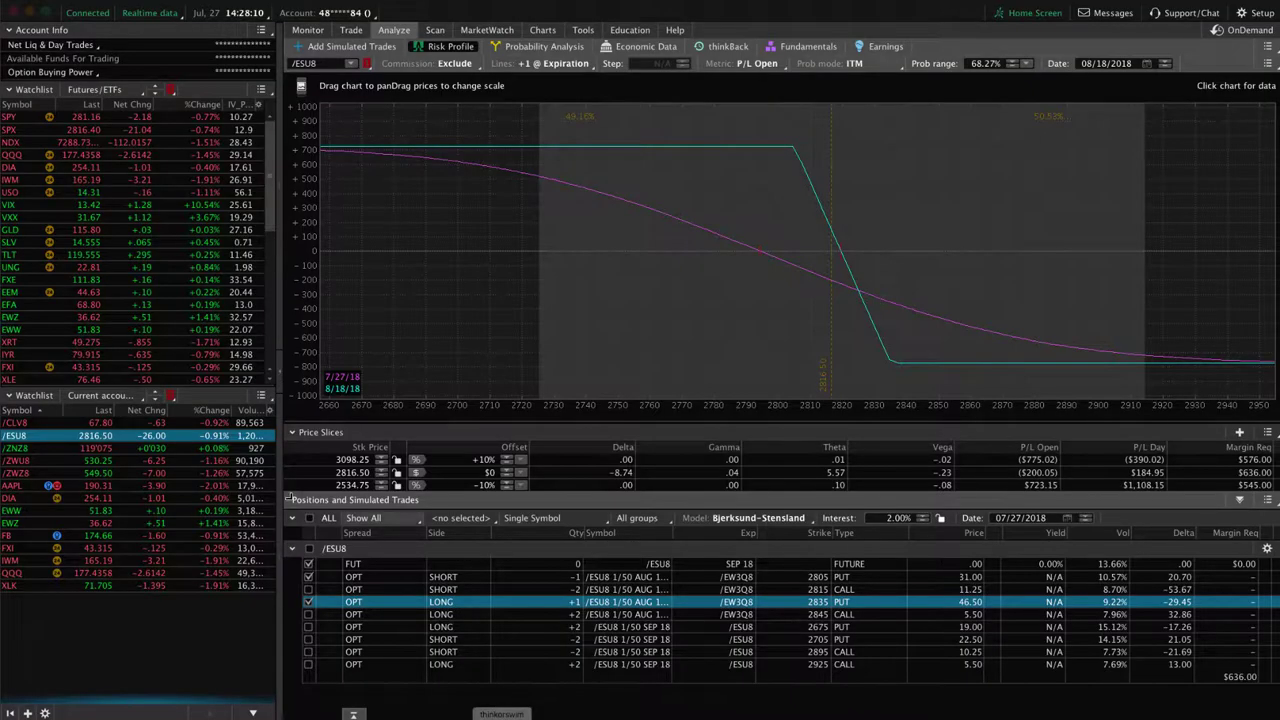
- Load the /CLV8 short 64 put / 74 call strangle into the risk profile, then return to the alerts
click(216, 424)
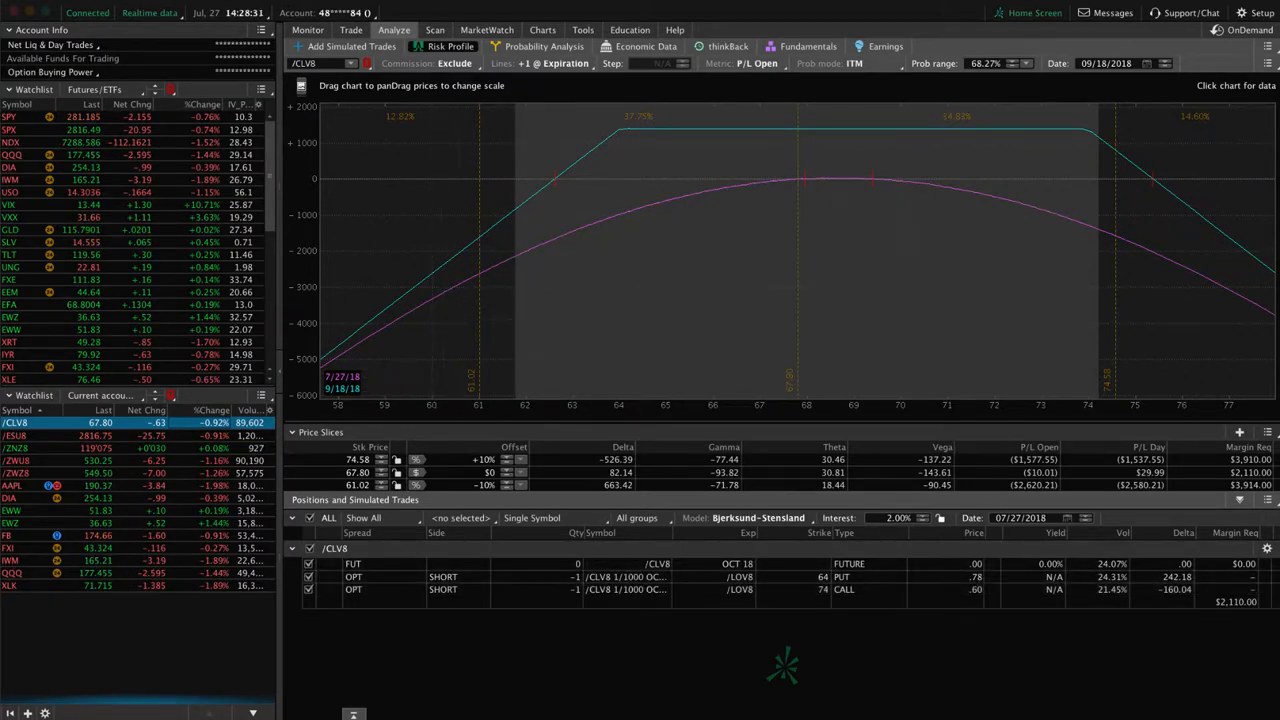
key(alt+Tab)
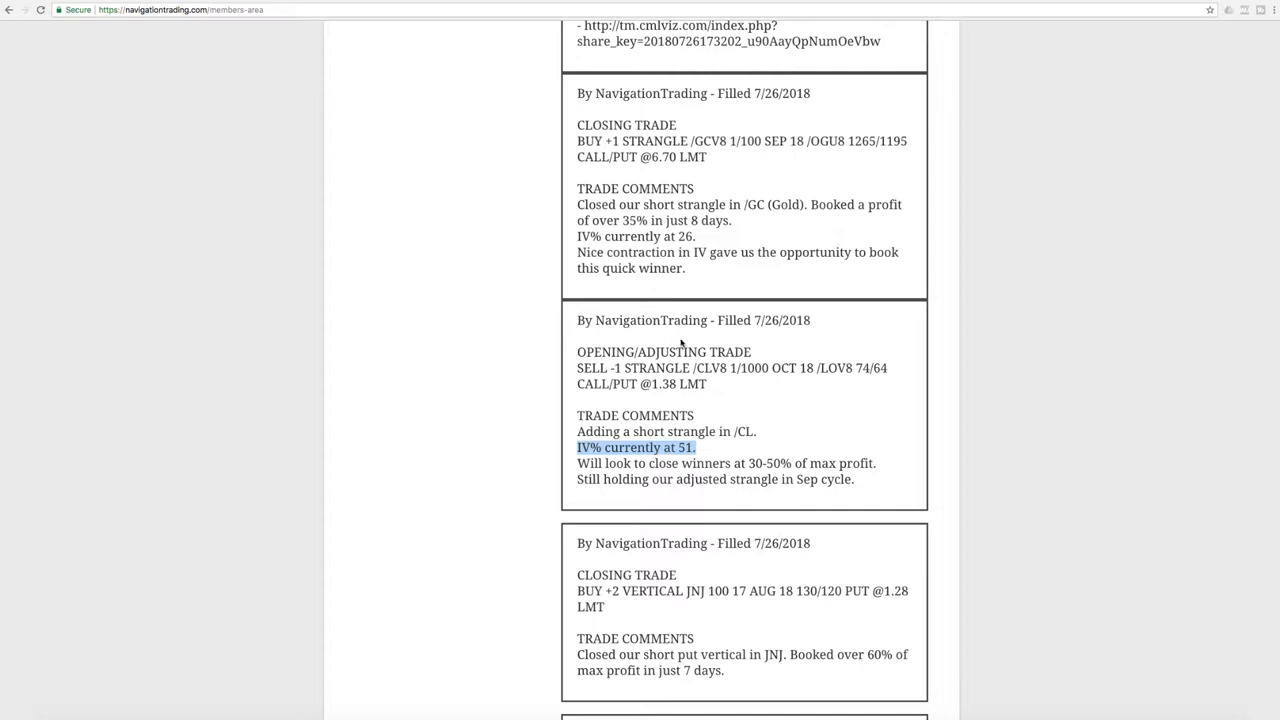
scroll(682, 323, up, 3)
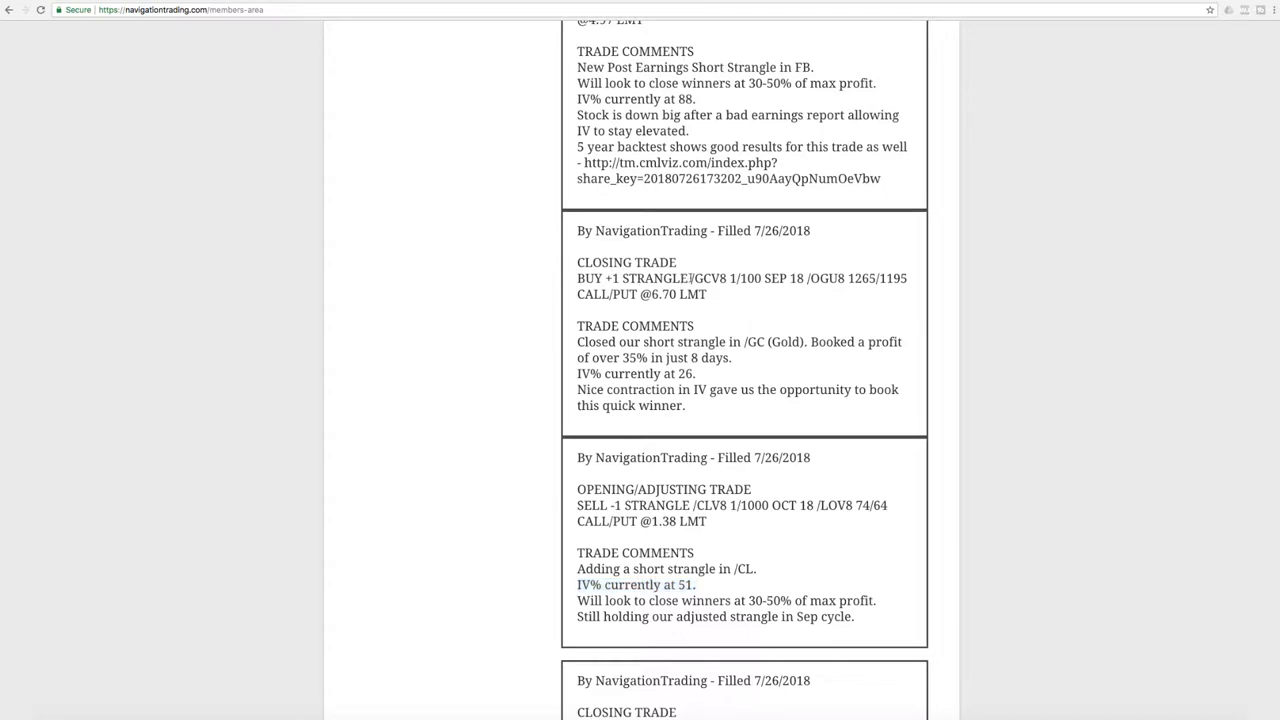
- Highlight the /GC close notes: over 35% profit in 8 days and IV% currently at 26
drag(690, 278, 710, 278)
drag(690, 358, 712, 358)
drag(621, 357, 734, 360)
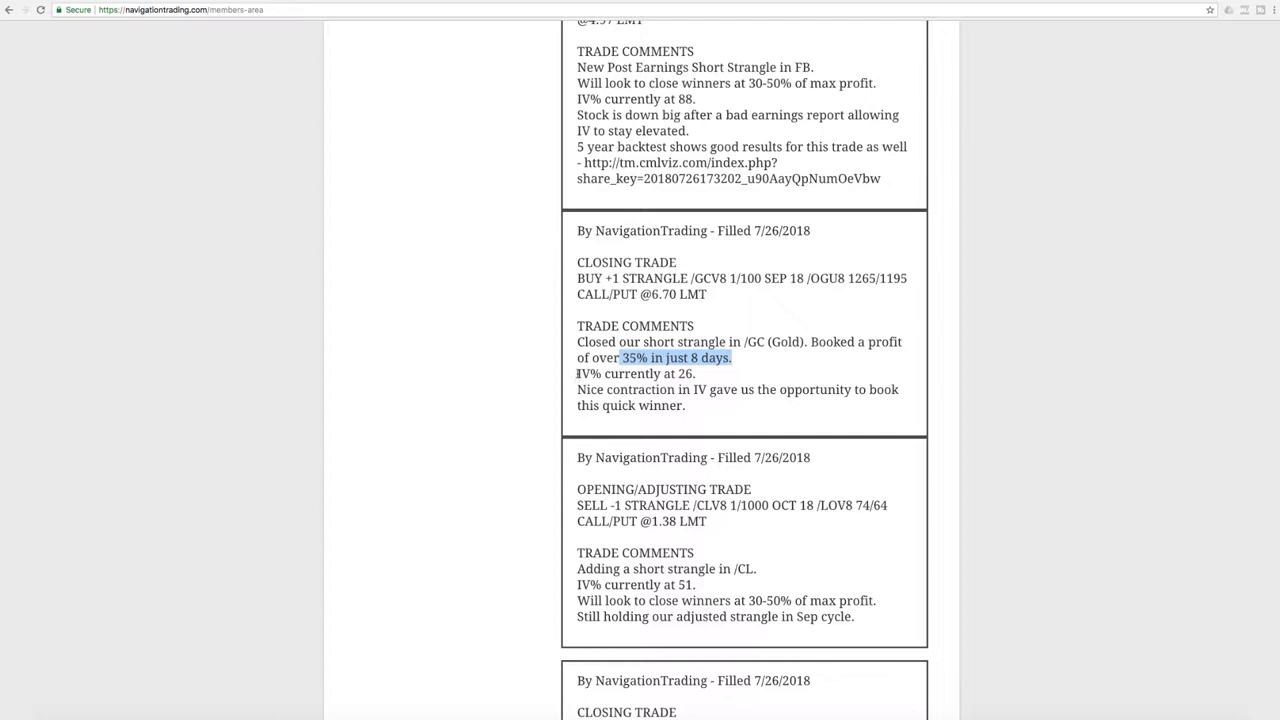
drag(578, 373, 698, 378)
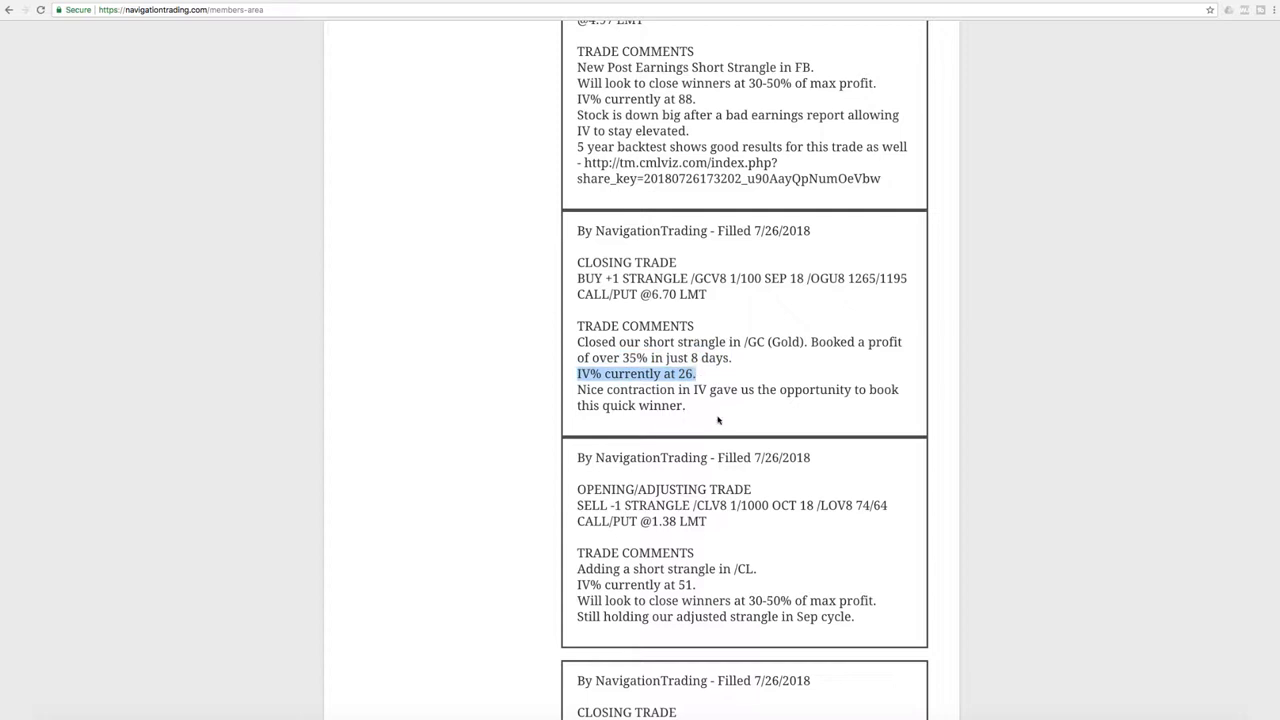
- Show the single full-size daily /GC gold chart with its IV rank study, then return to the alerts
key(alt+Tab)
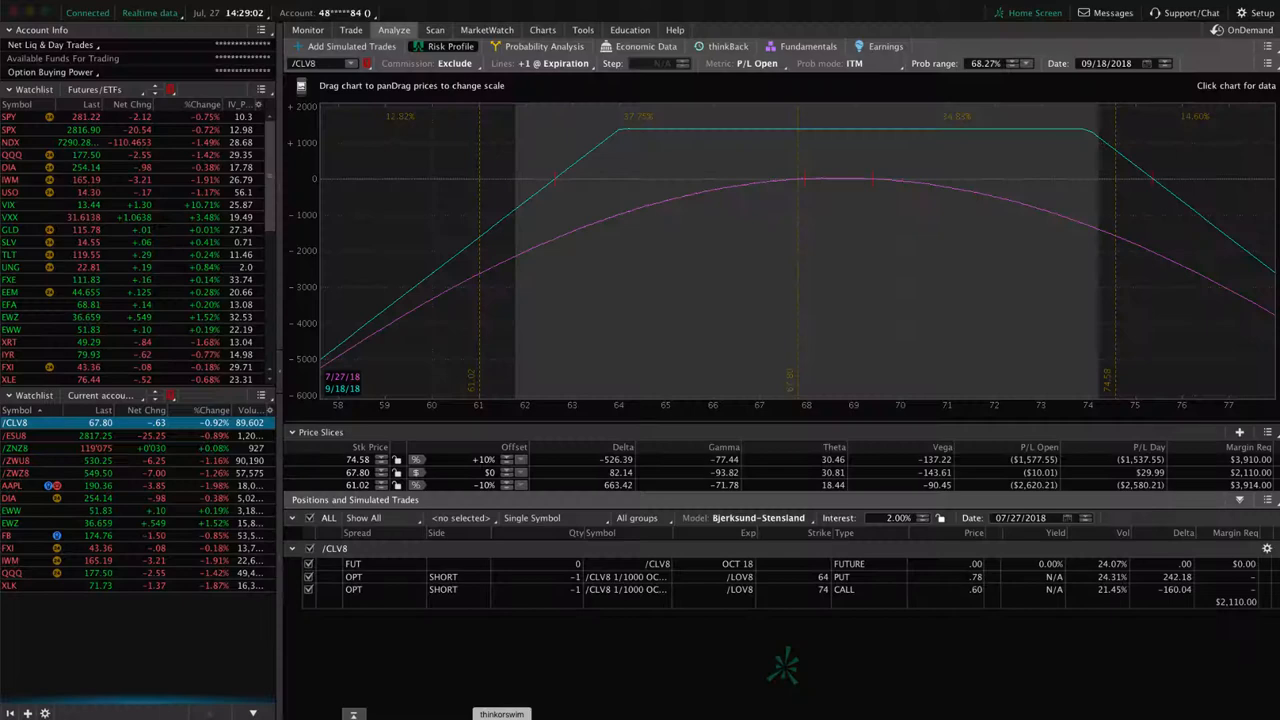
scroll(182, 316, down, 3)
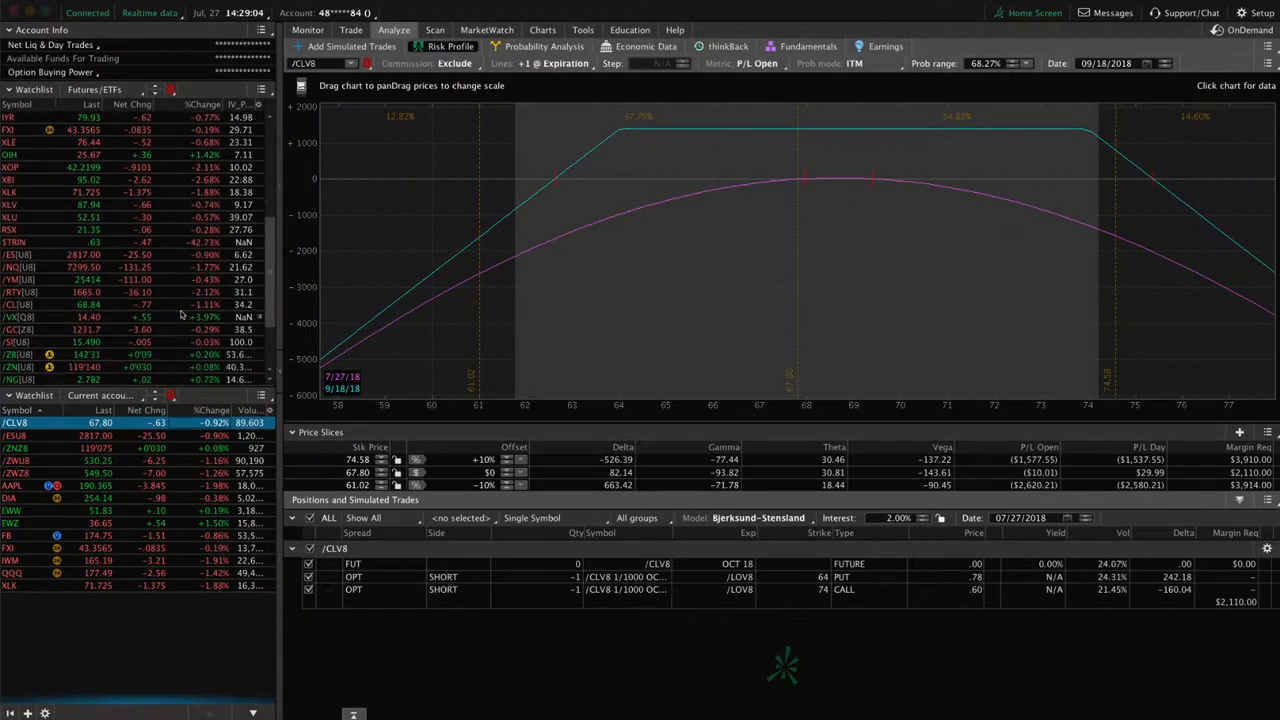
scroll(175, 290, down, 5)
scroll(170, 270, down, 2)
click(100, 239)
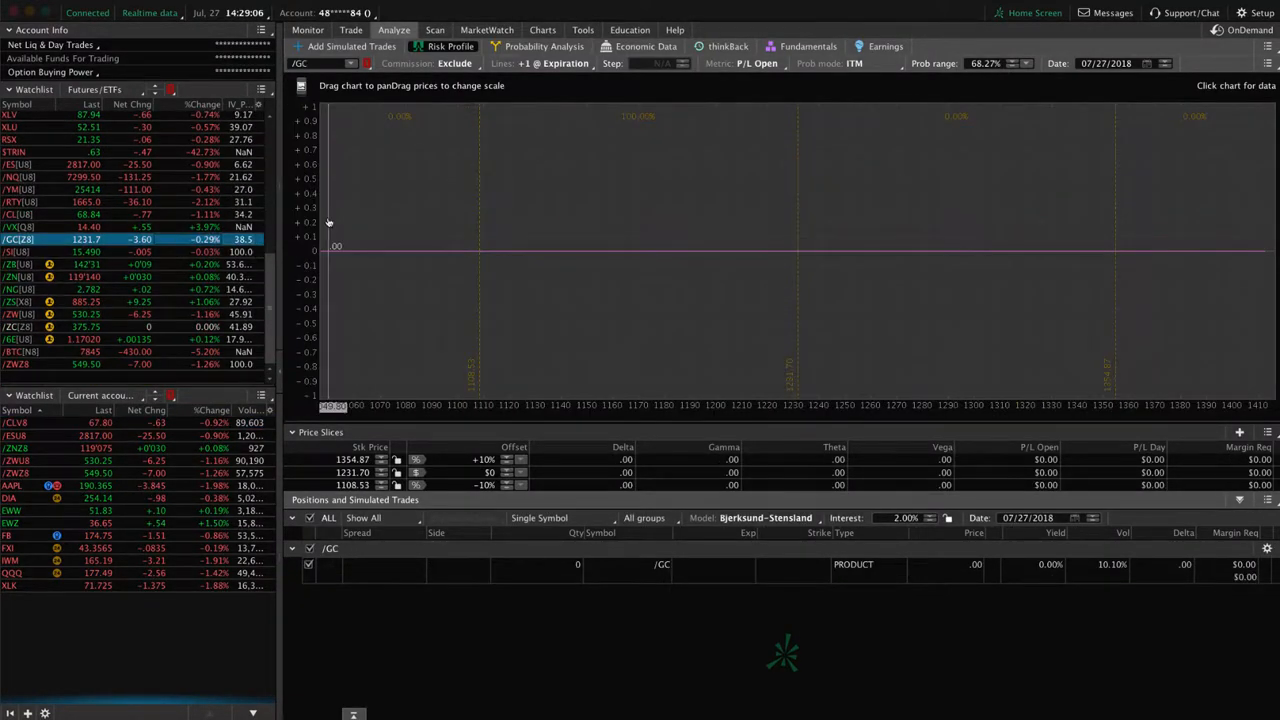
click(542, 30)
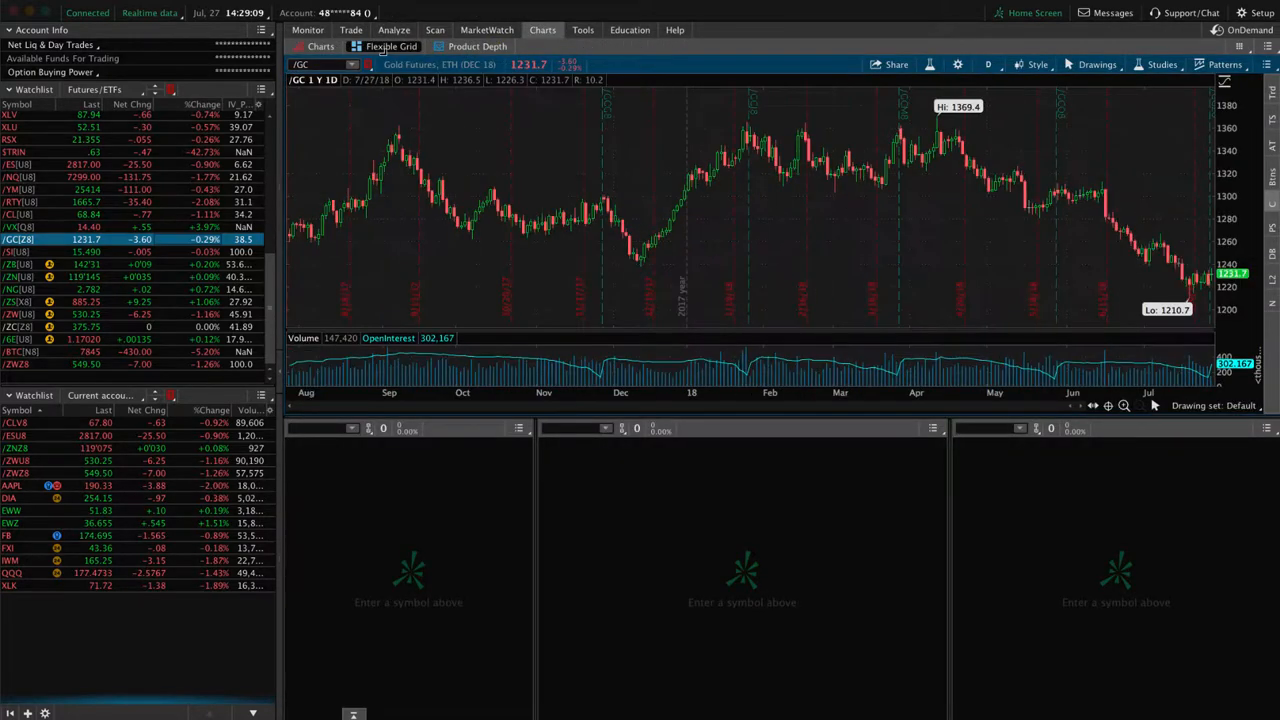
click(322, 47)
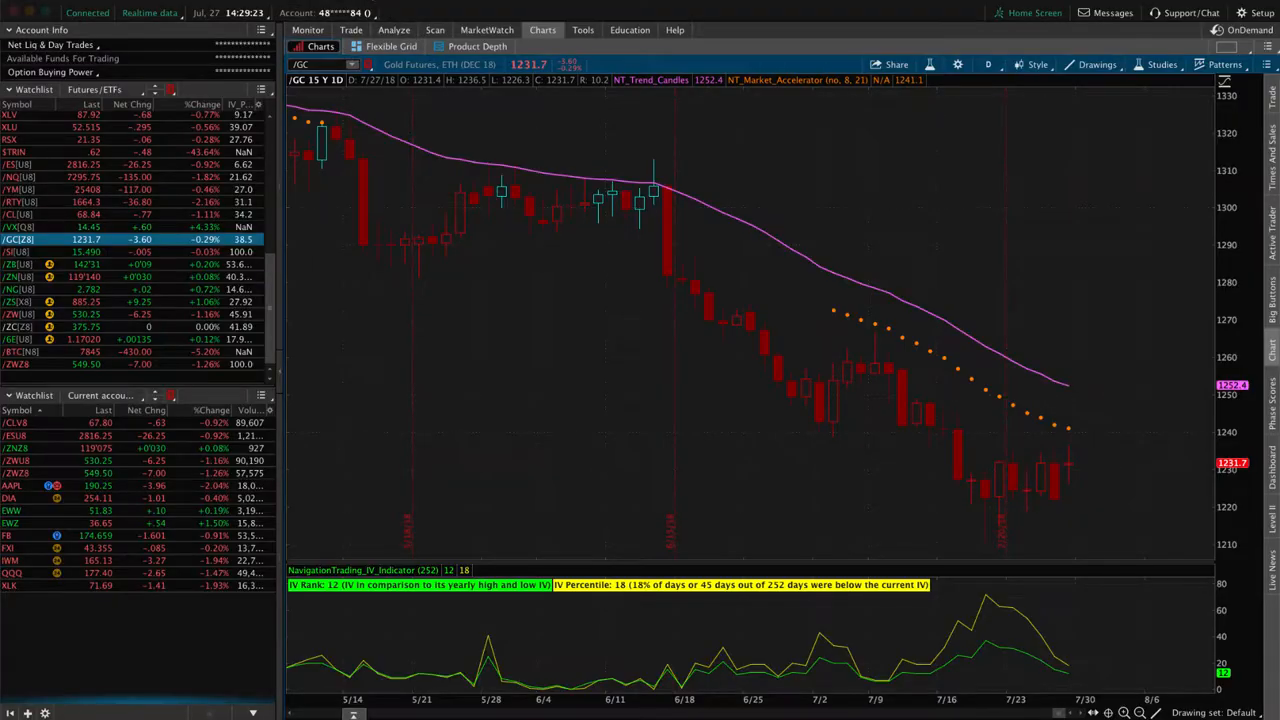
key(alt+Tab)
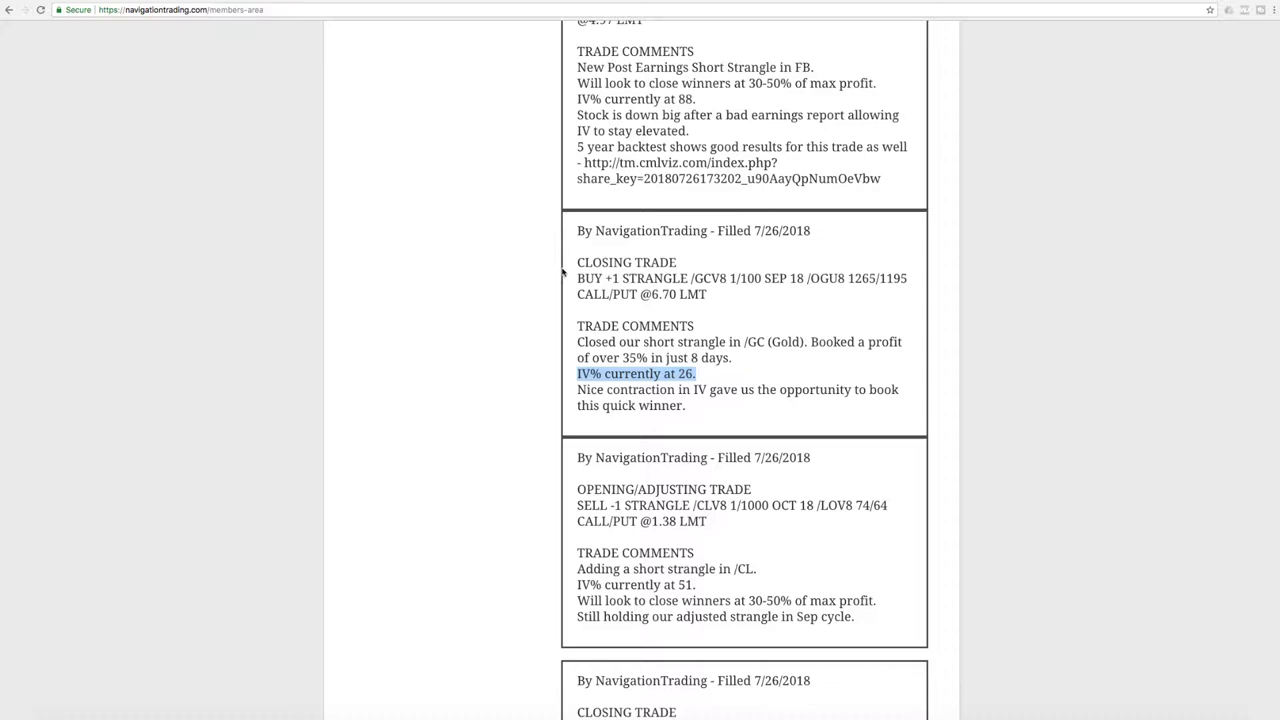
- Mark the FB ticker in the new post-earnings strangle alert and switch to thinkorswim
click(728, 302)
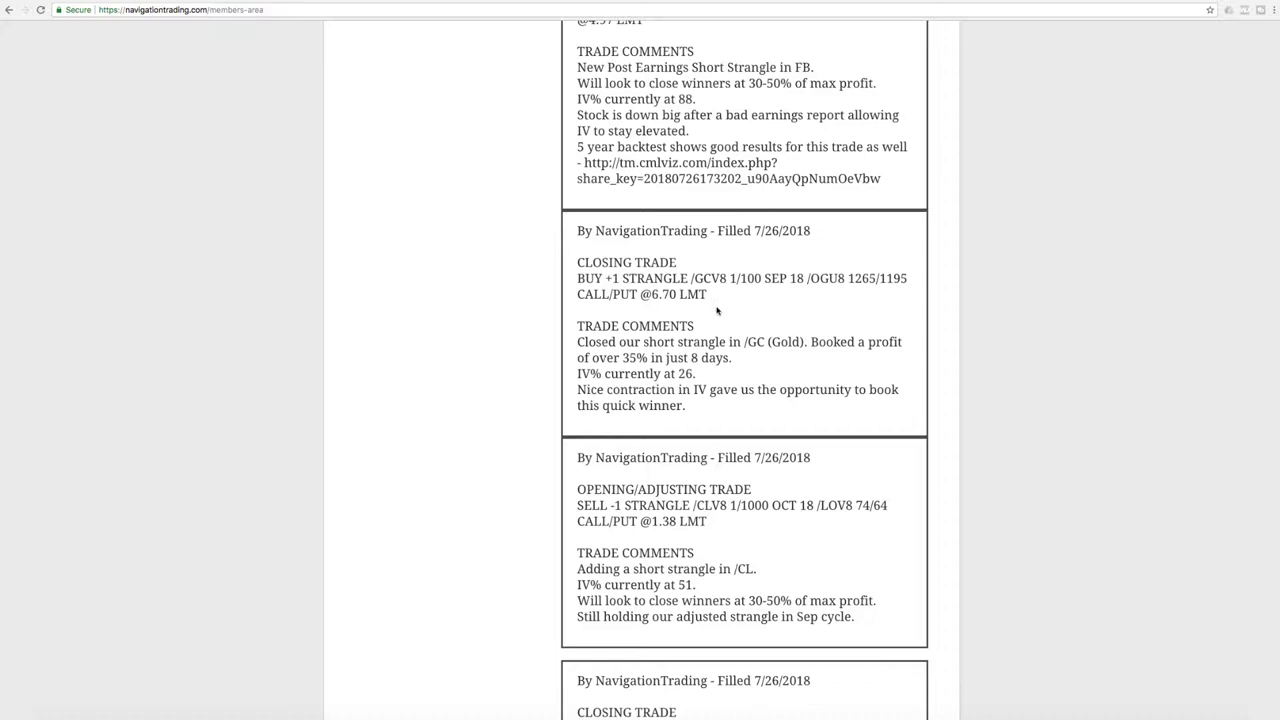
scroll(713, 303, up, 3)
scroll(717, 311, up, 1)
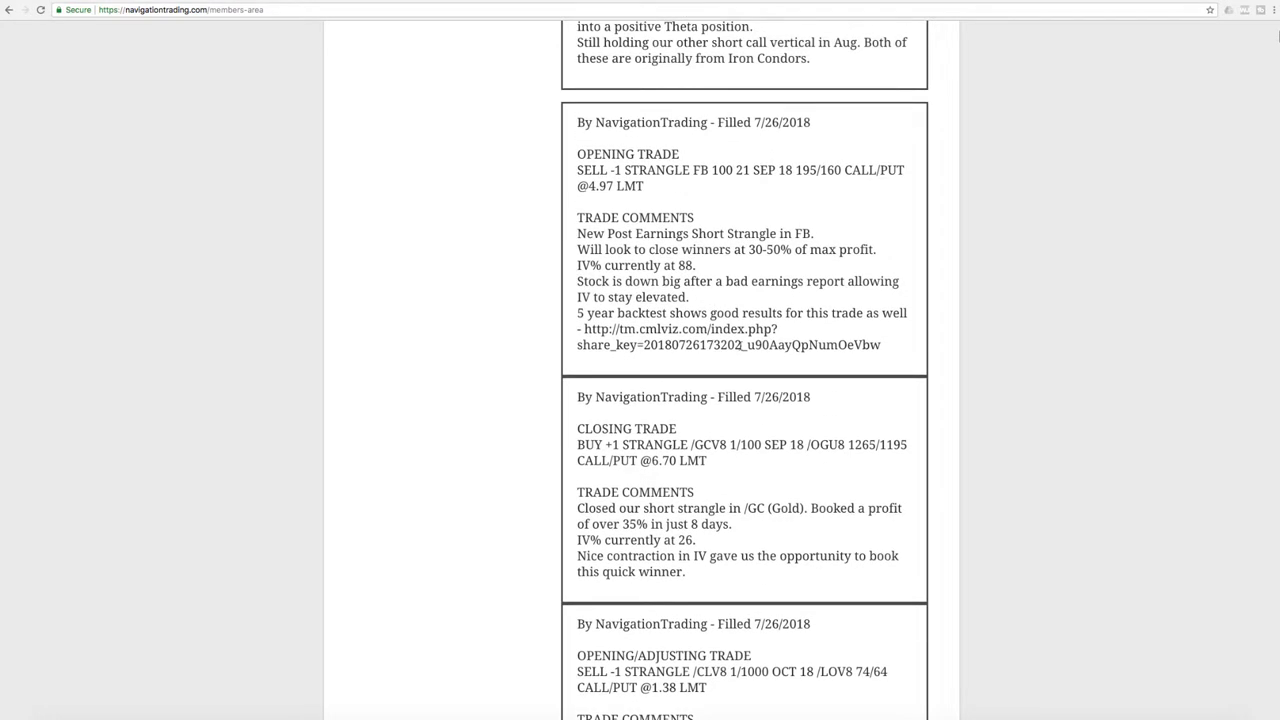
scroll(738, 313, up, 1)
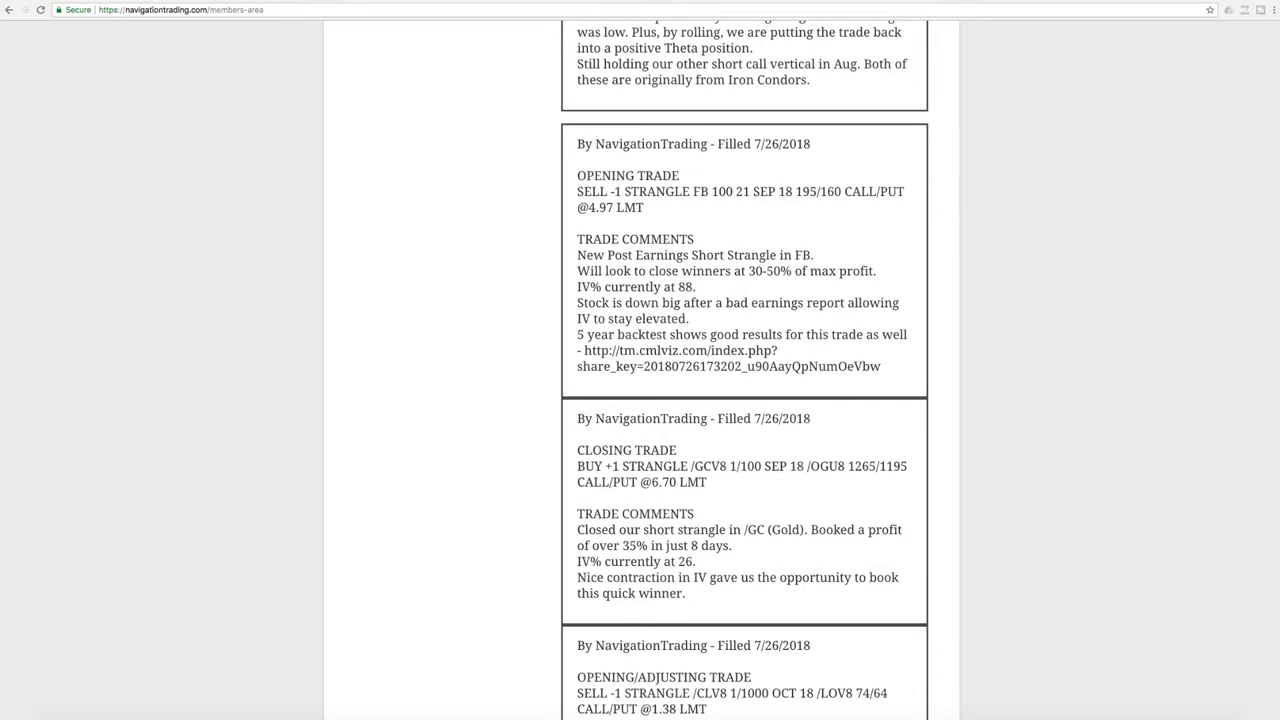
drag(693, 192, 710, 192)
key(alt+Tab)
- View FB's price chart, then the risk profile of the short 160 put / 195 call strangle
click(183, 537)
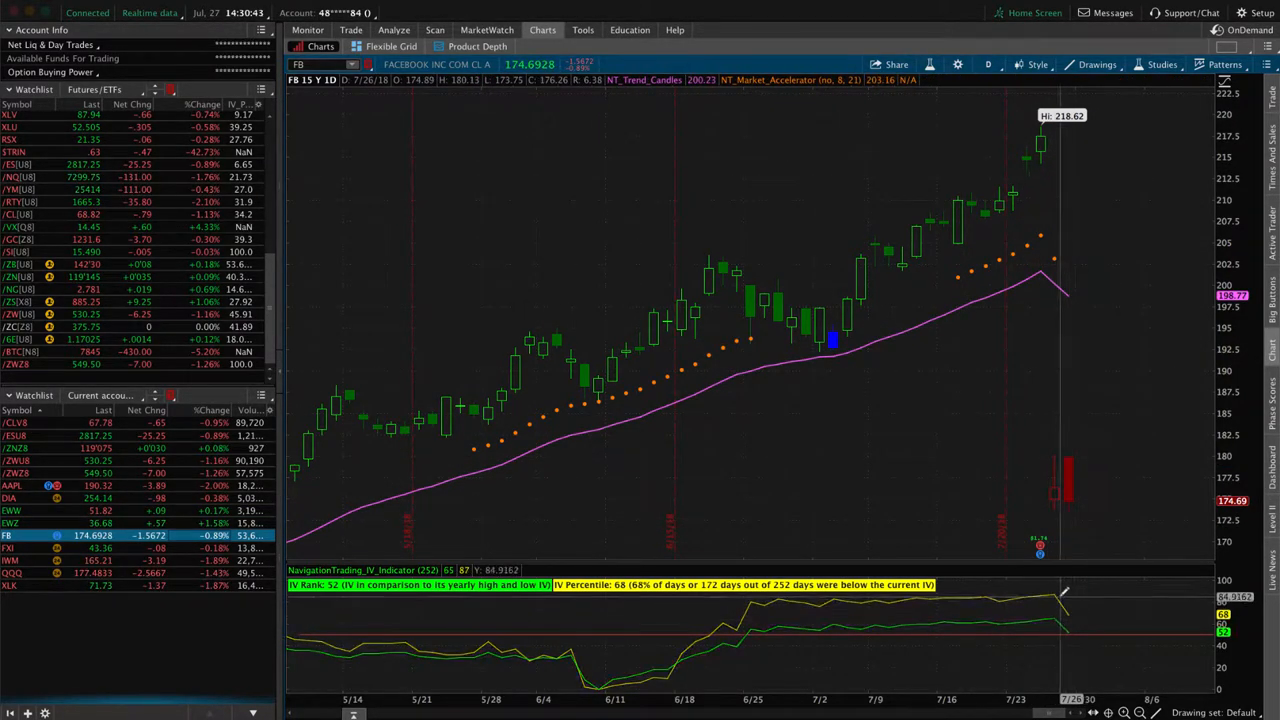
click(394, 30)
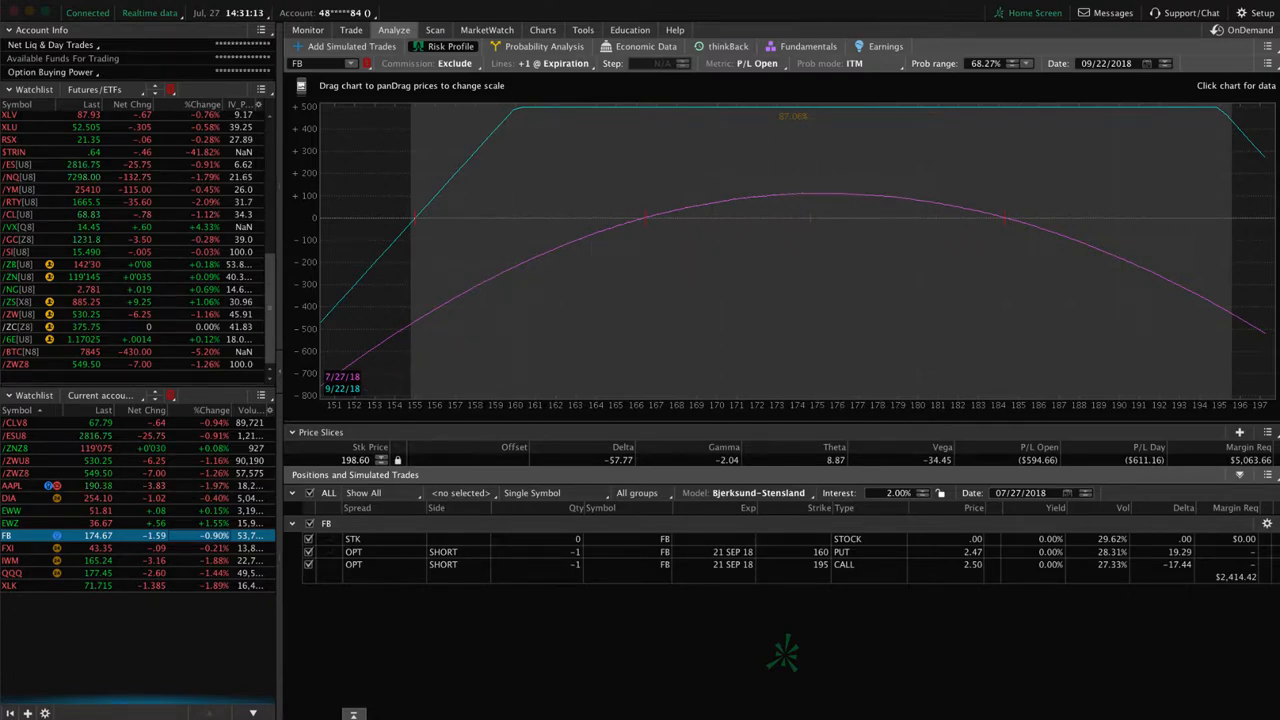
- Highlight the DIA roll notes: 21 days left in August, low probability, regaining positive Theta
key(alt+Tab)
scroll(691, 319, up, 5)
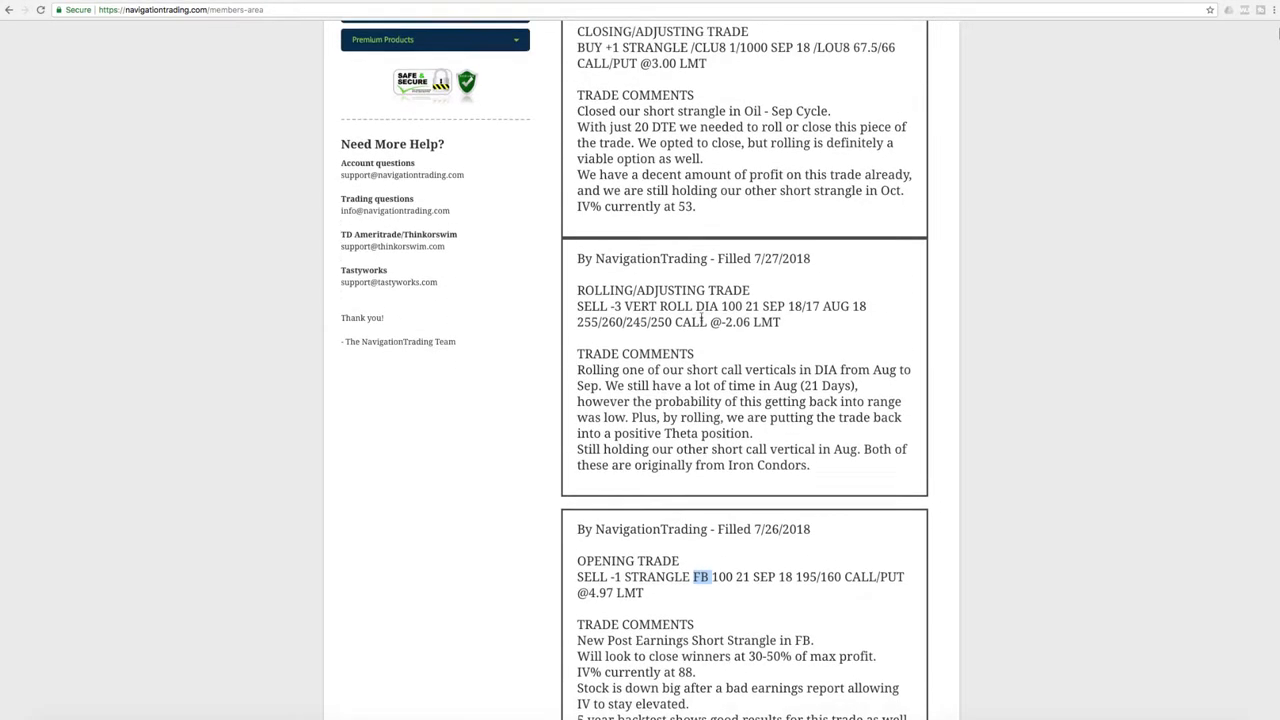
scroll(691, 319, up, 5)
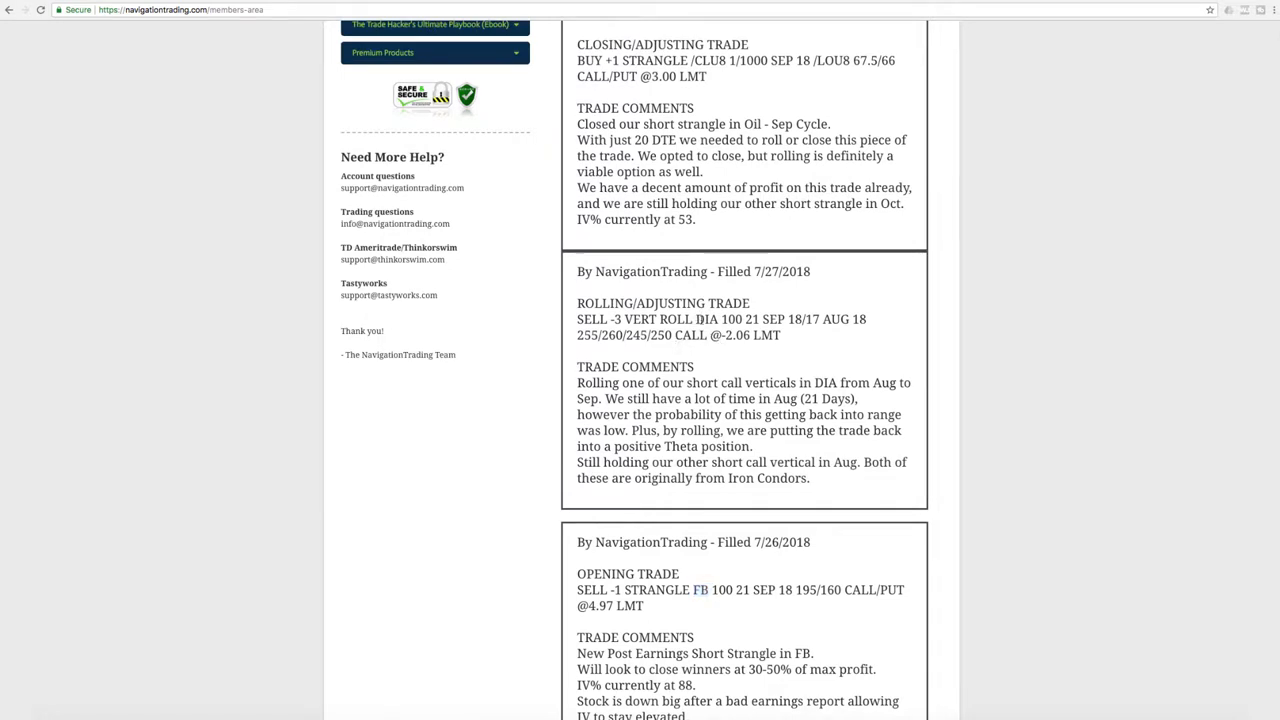
double_click(703, 319)
mouse_move(578, 383)
mouse_down()
mouse_move(875, 383)
mouse_move(600, 399)
mouse_up()
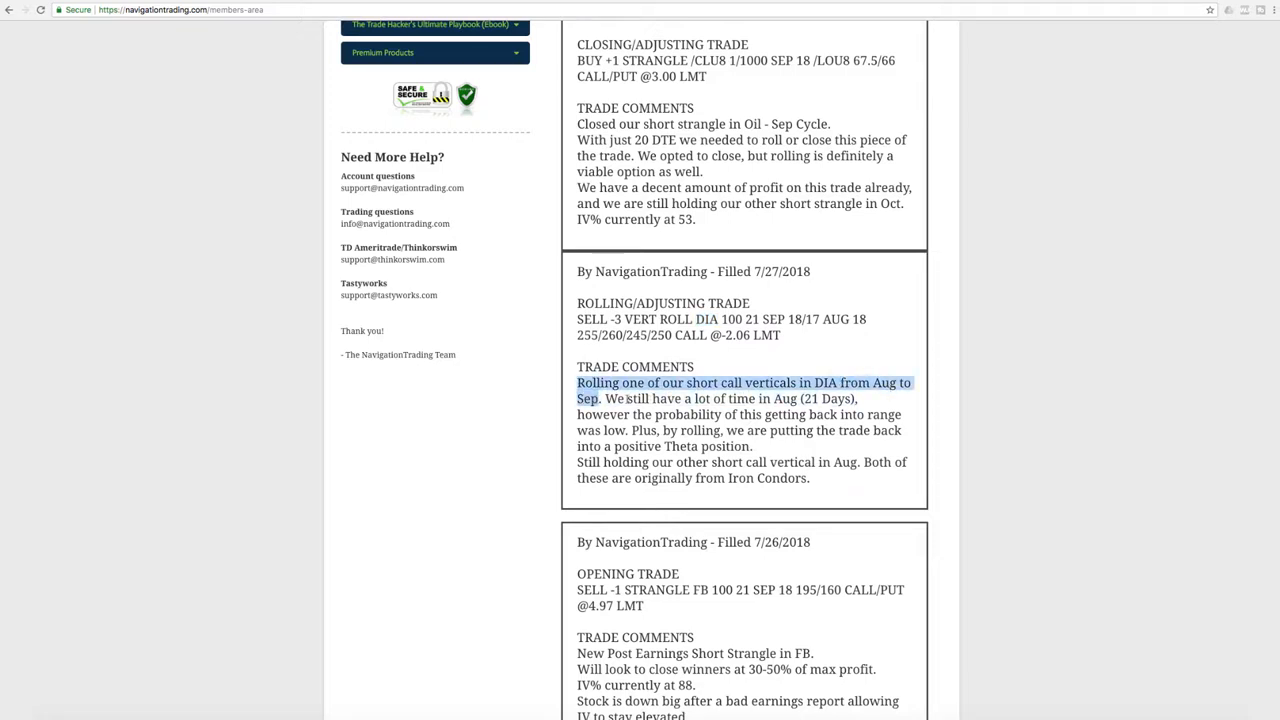
drag(798, 398, 862, 401)
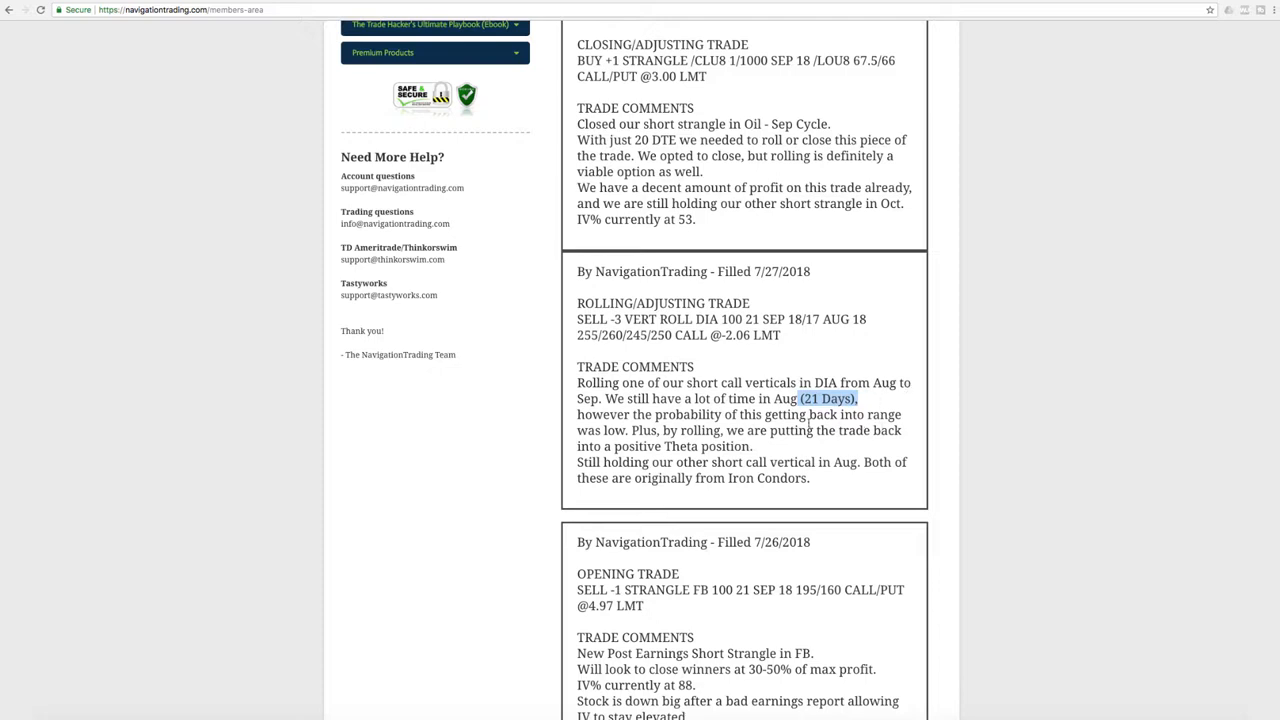
drag(588, 432, 627, 432)
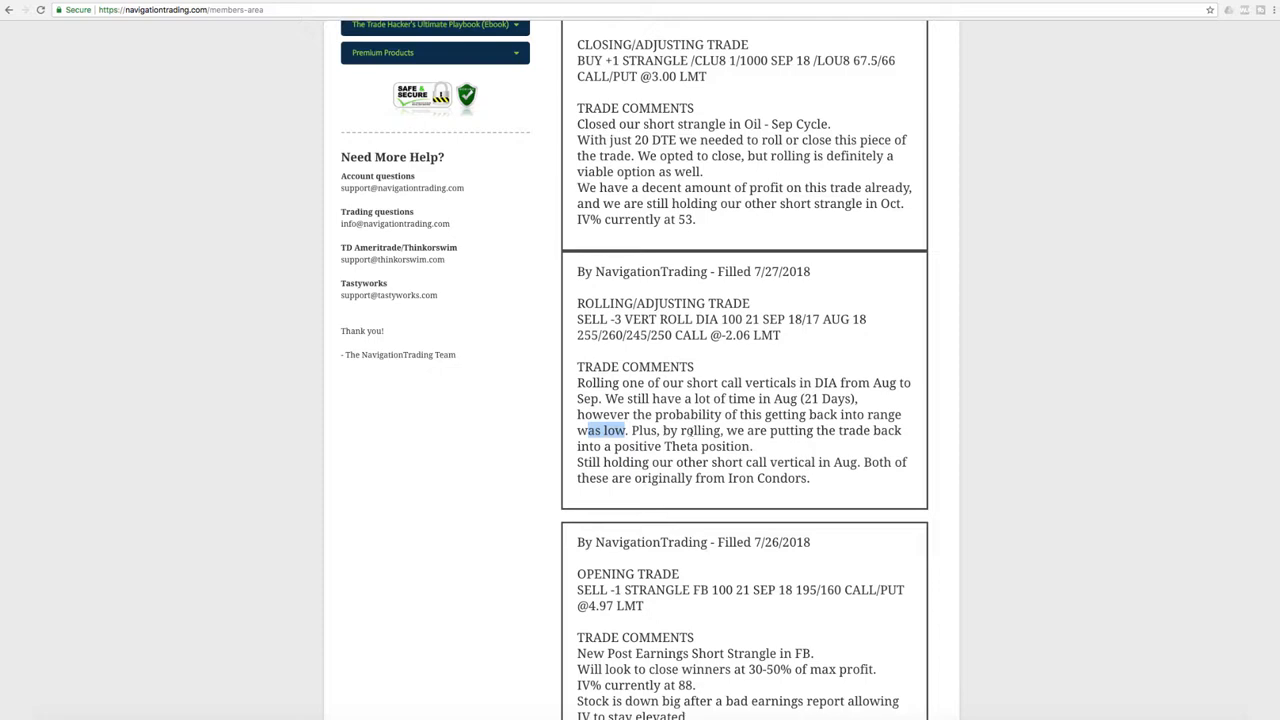
drag(762, 432, 858, 446)
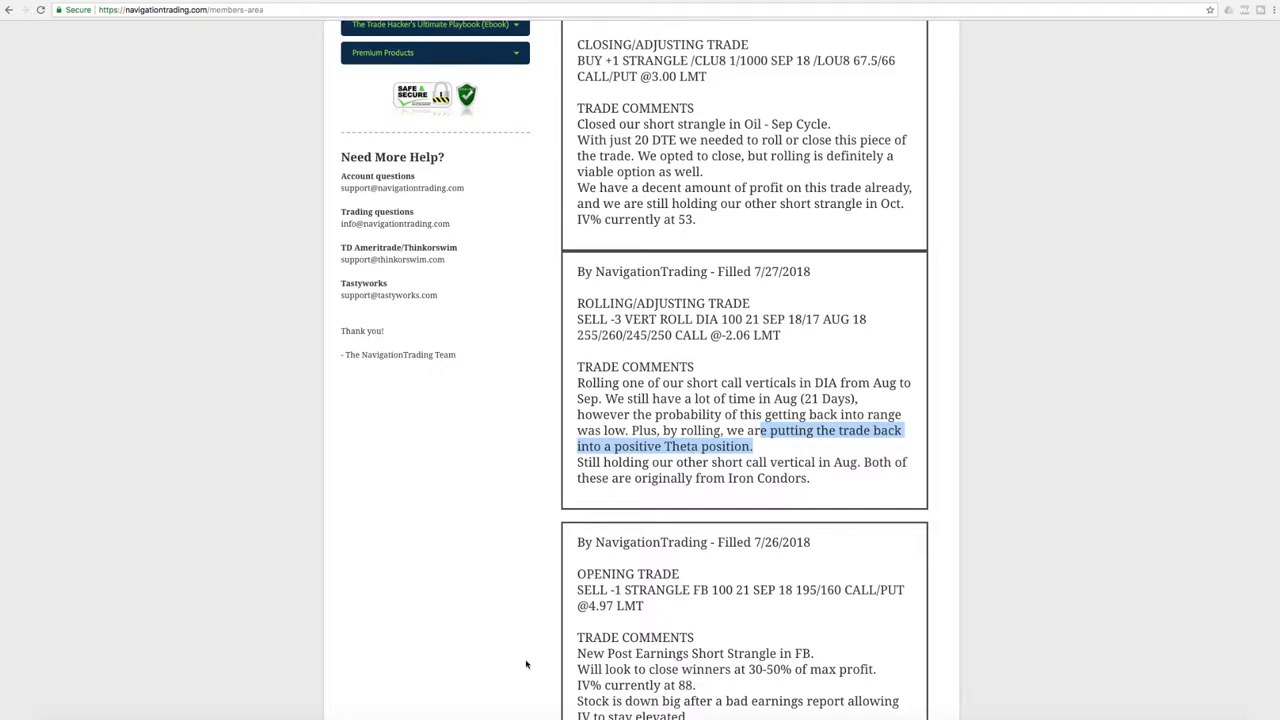
- Load the DIA positions and isolate the rolled September call vertical in the risk profile
click(503, 712)
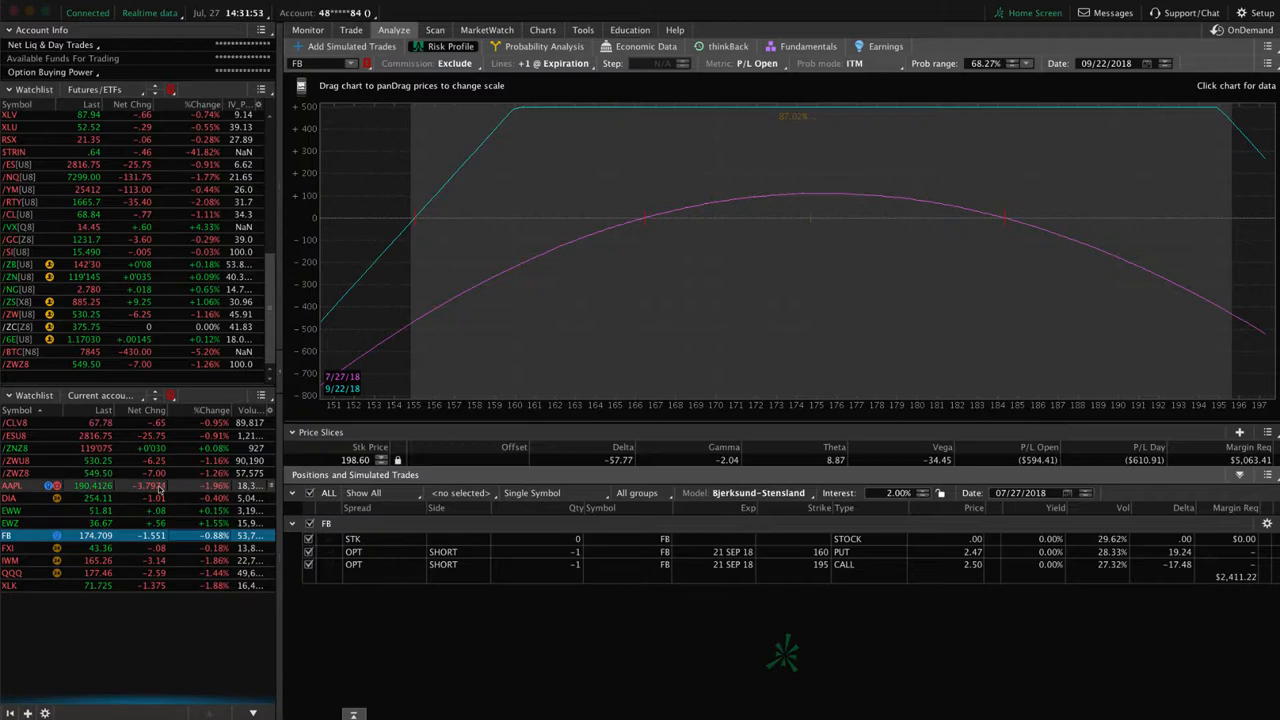
click(158, 498)
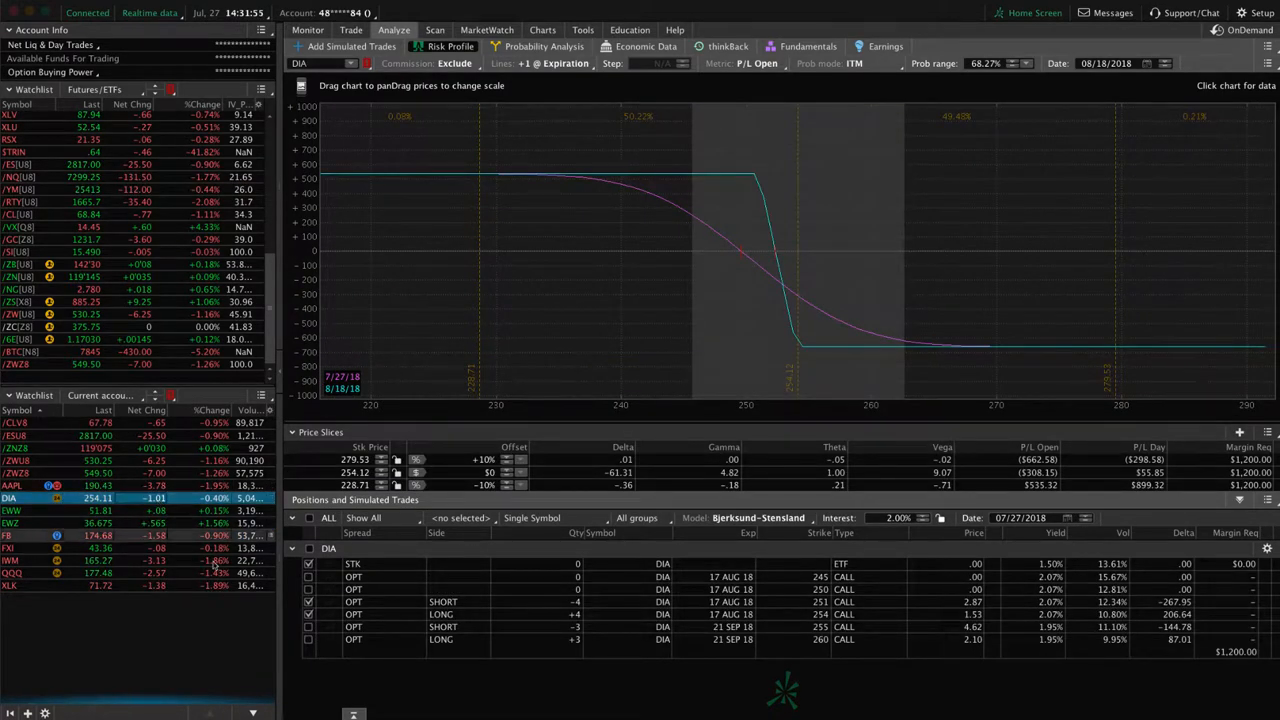
click(308, 604)
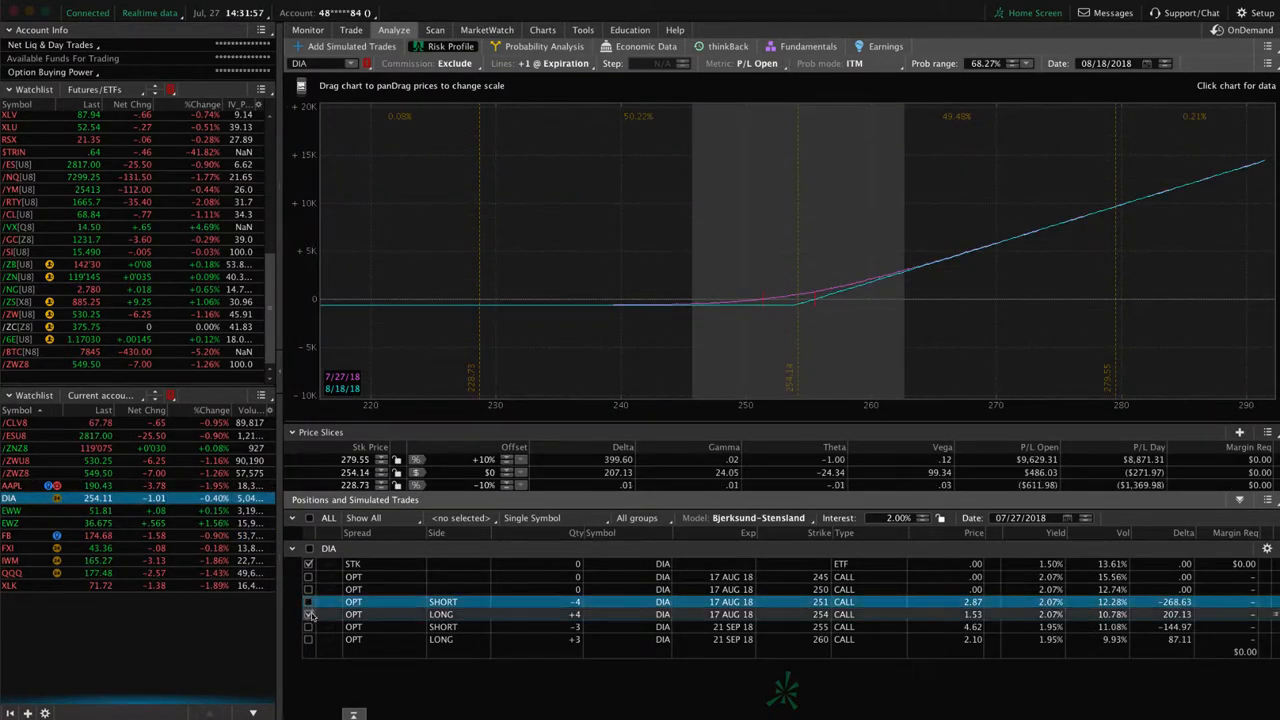
click(308, 614)
click(308, 639)
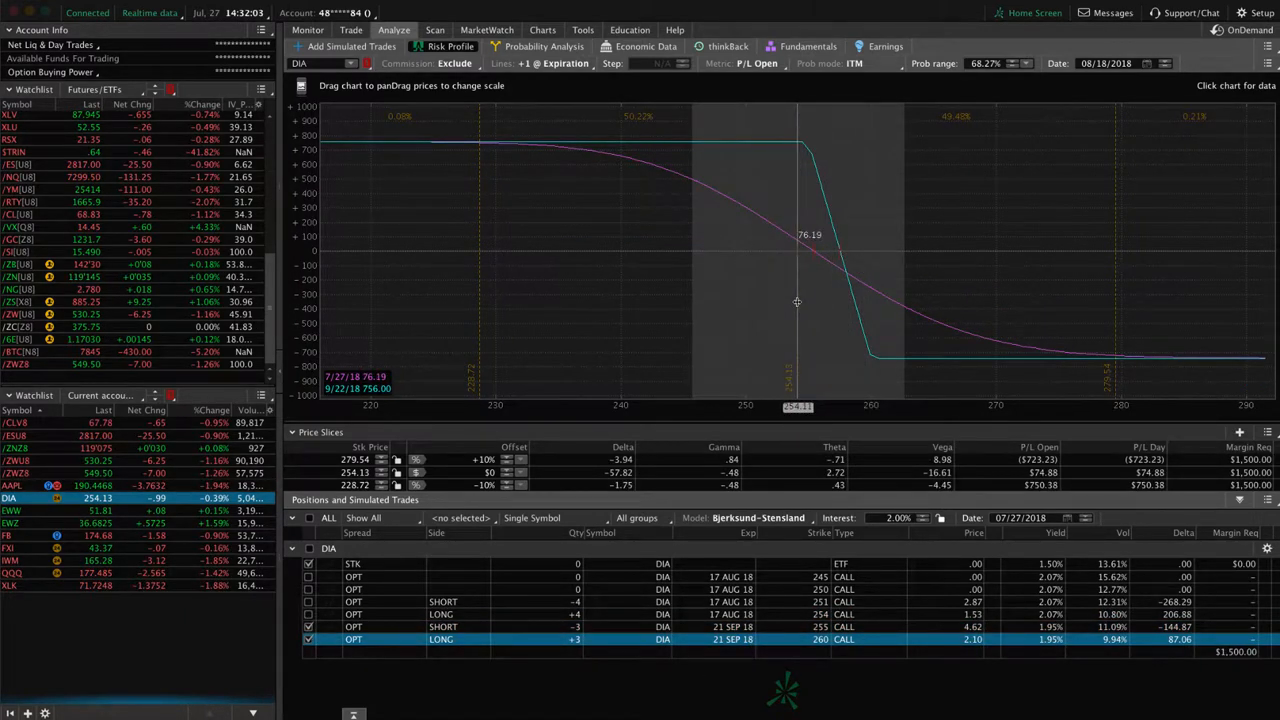
- Switch the risk profile to show only the August call vertical legs
click(308, 627)
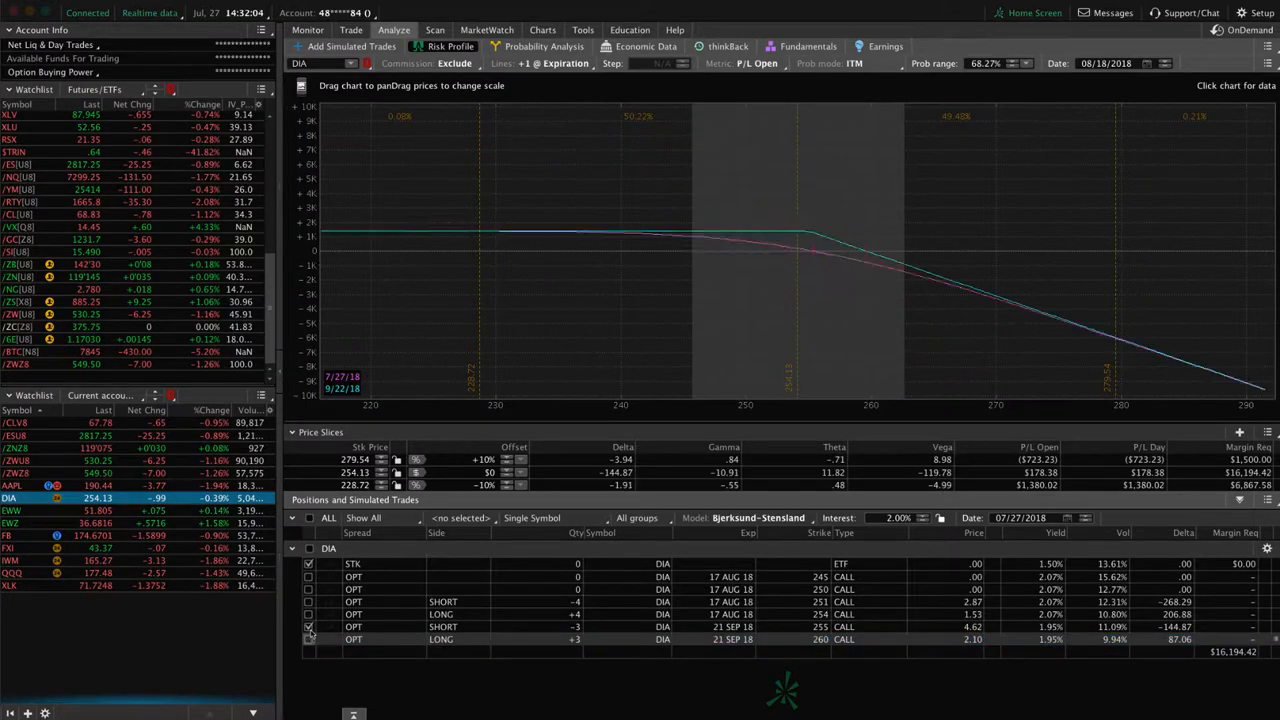
click(308, 627)
click(308, 601)
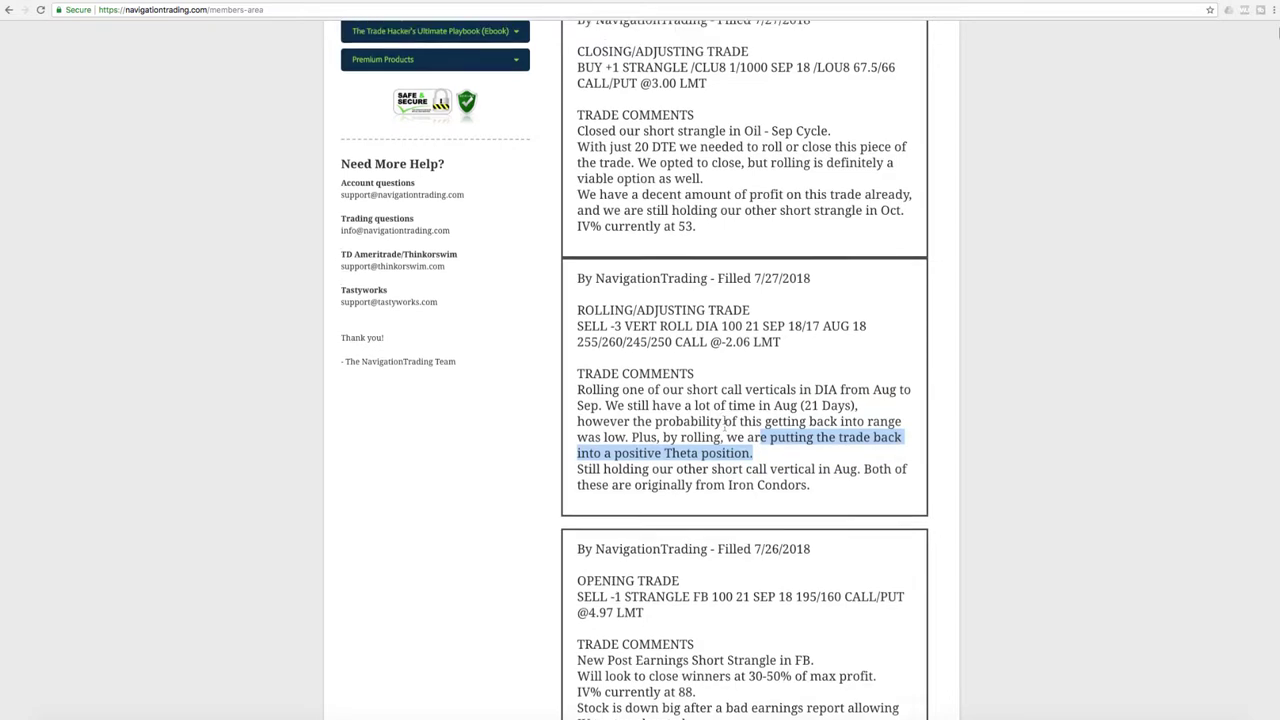
scroll(725, 425, up, 5)
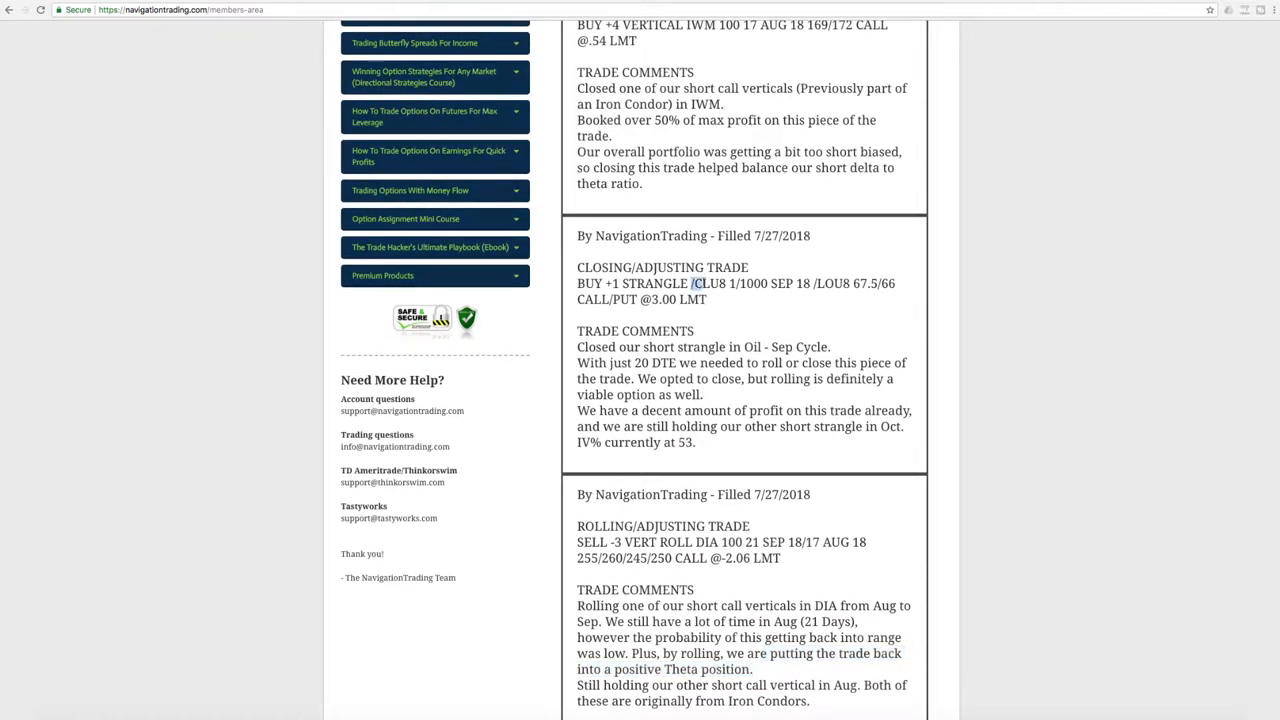
- Highlight the /CL September strangle close notes: 20 DTE reasoning and rolling as a viable alternative
drag(691, 283, 708, 283)
drag(634, 363, 905, 366)
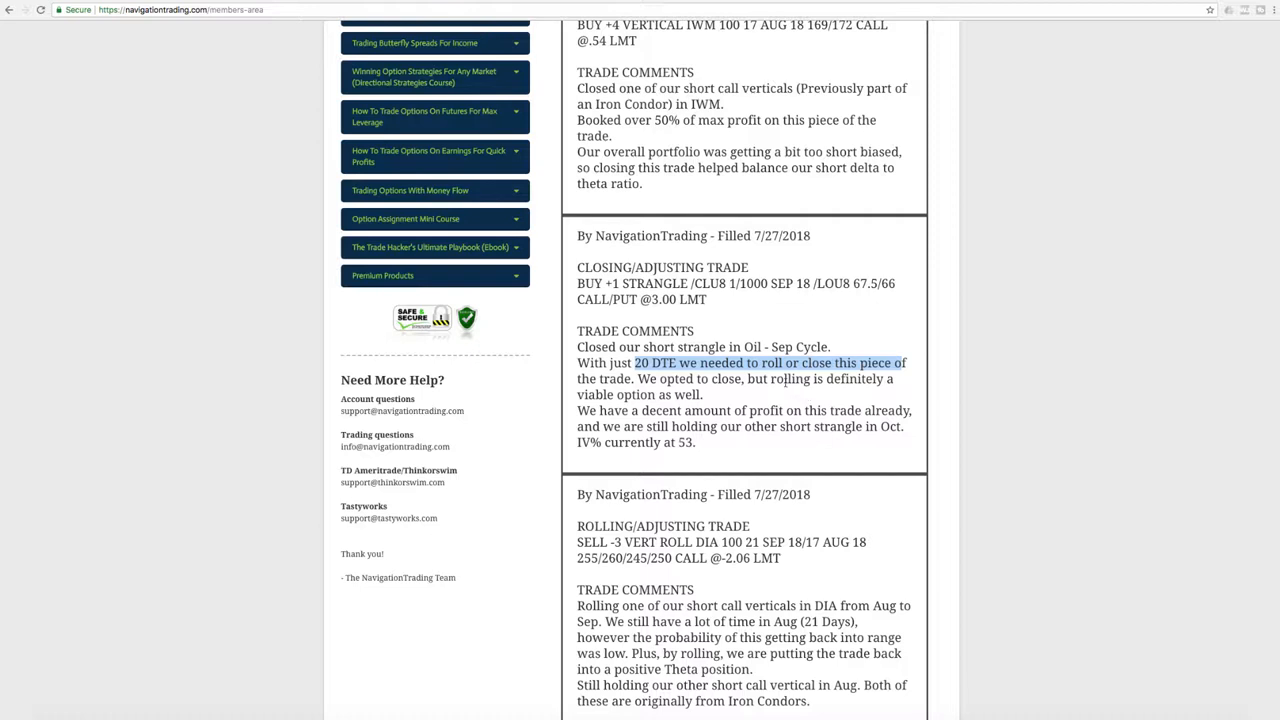
drag(770, 380, 886, 394)
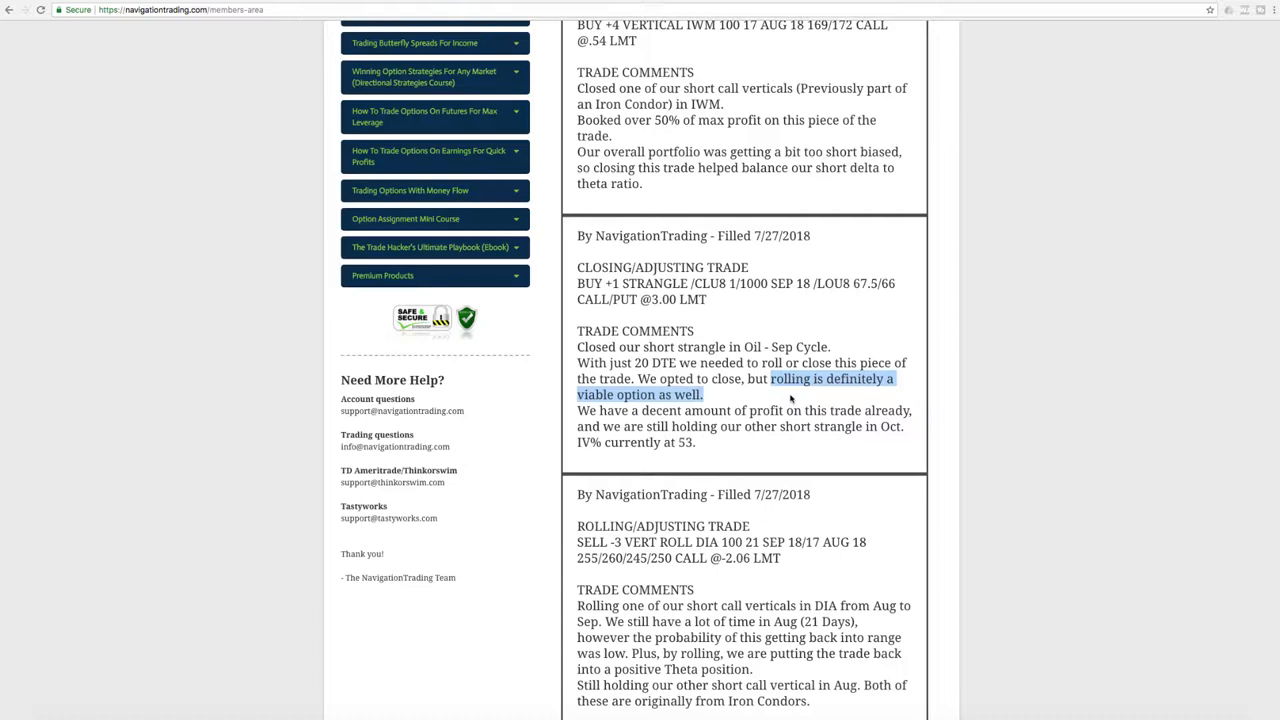
scroll(740, 410, up, 5)
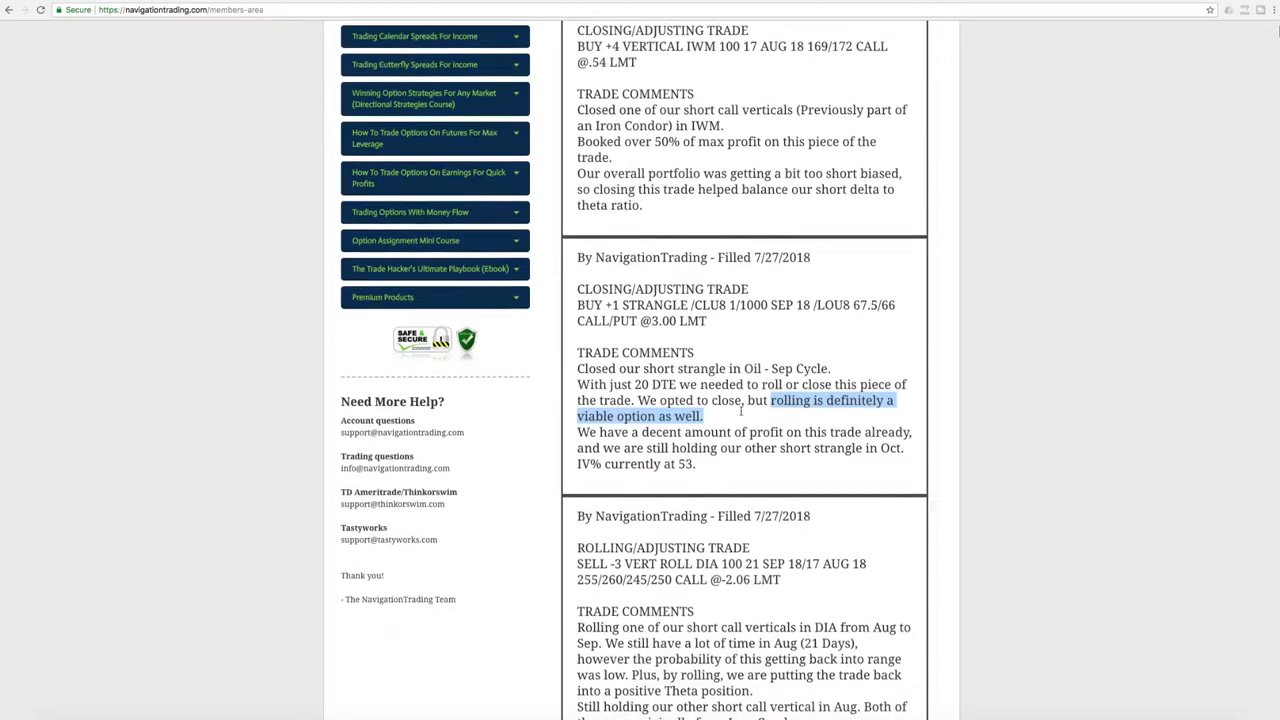
scroll(739, 440, up, 1)
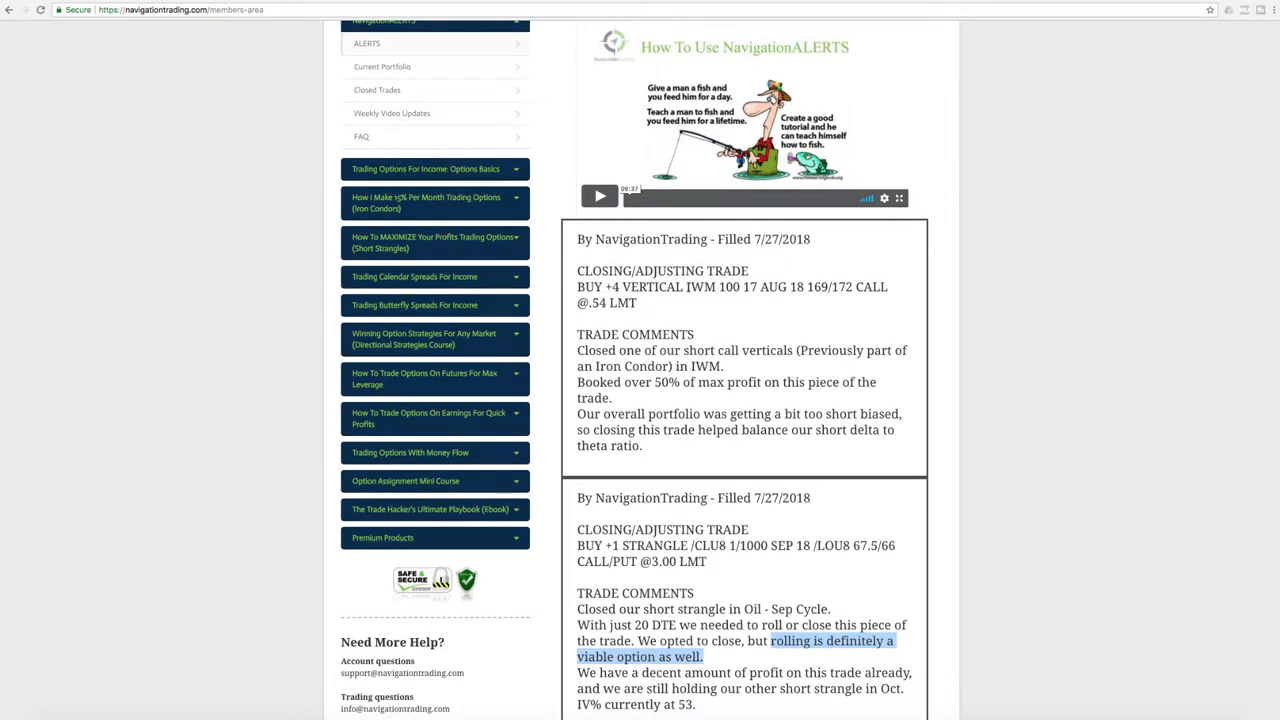
- Mark IWM and its Iron Condor note in the alert, then load IWM's positions in thinkorswim
double_click(686, 287)
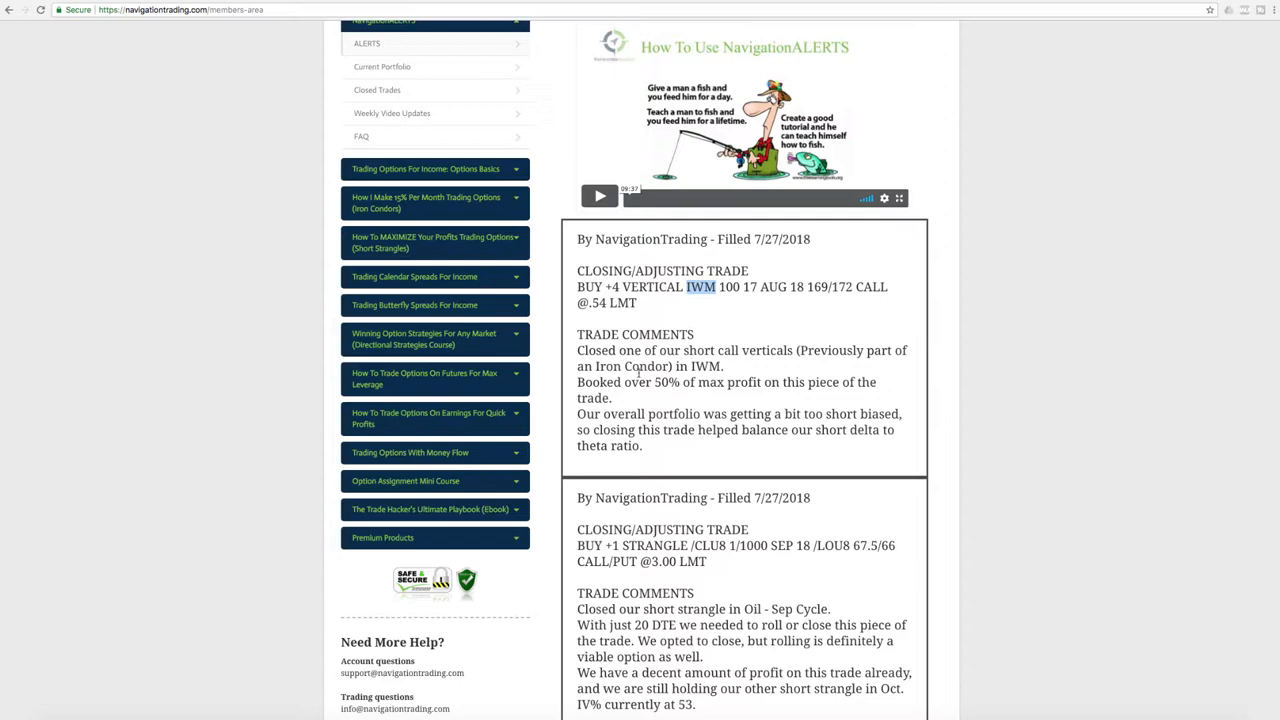
drag(797, 350, 890, 373)
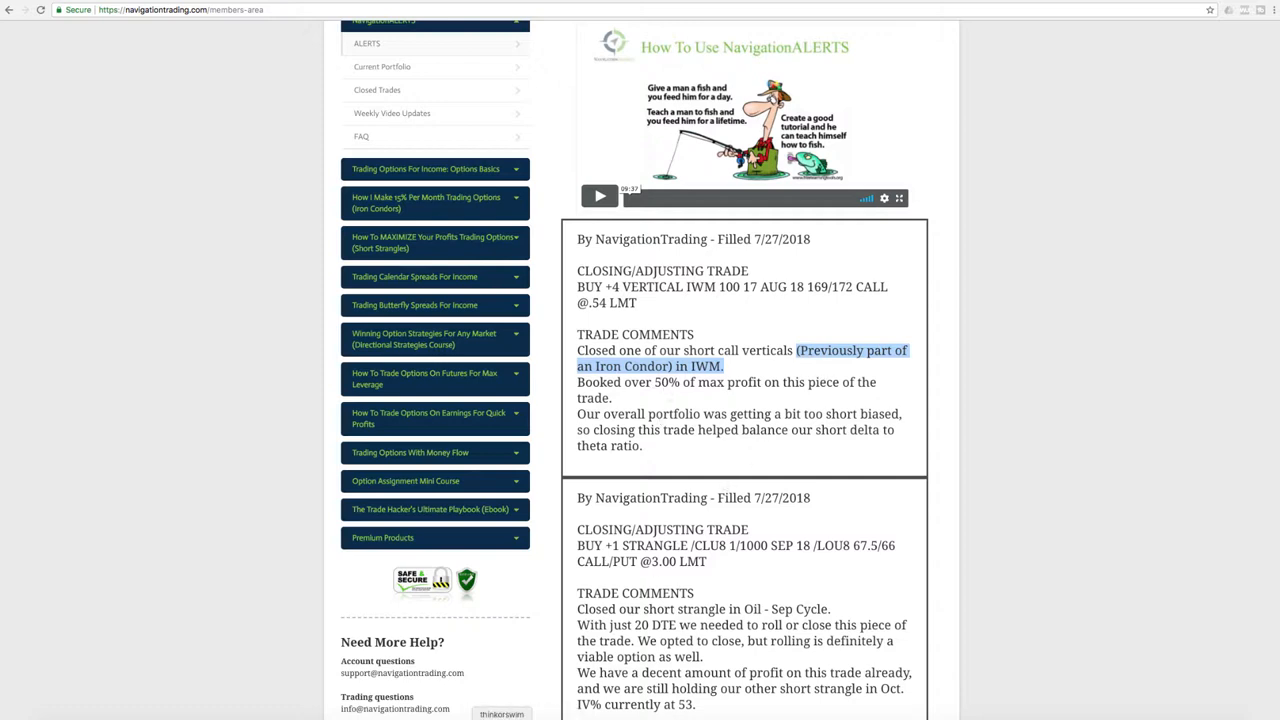
click(500, 714)
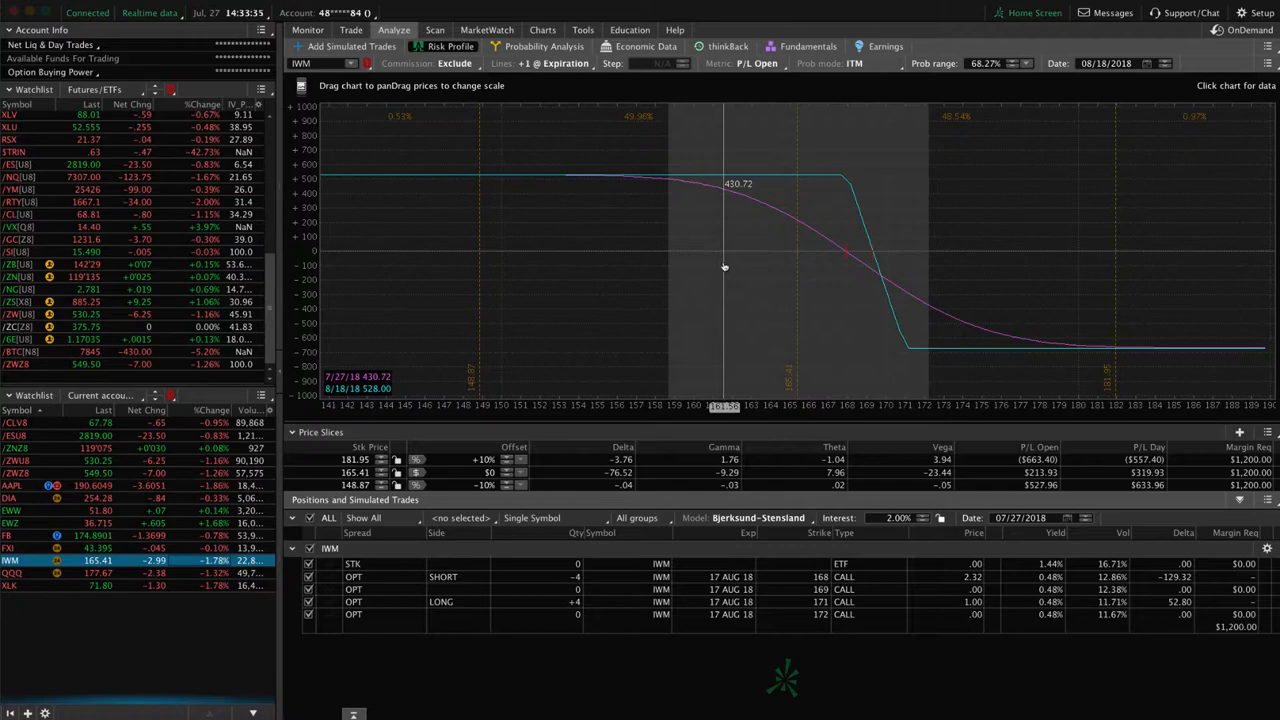
click(542, 30)
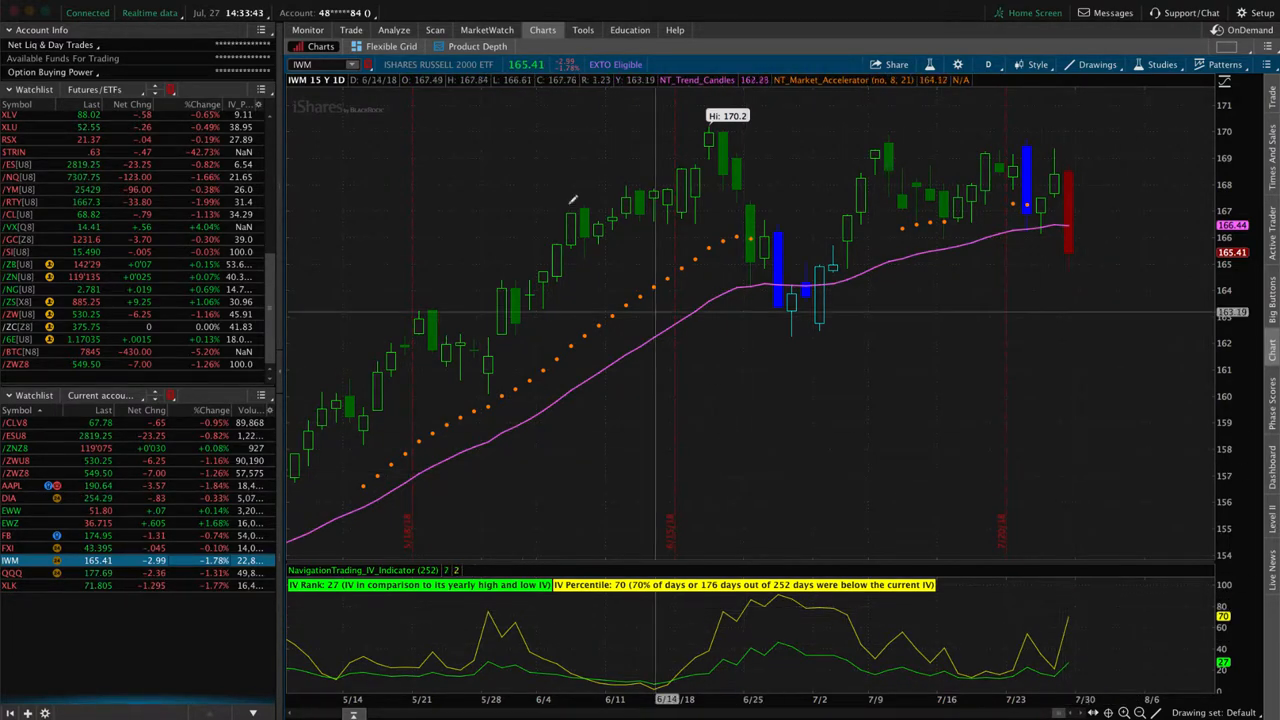
click(394, 30)
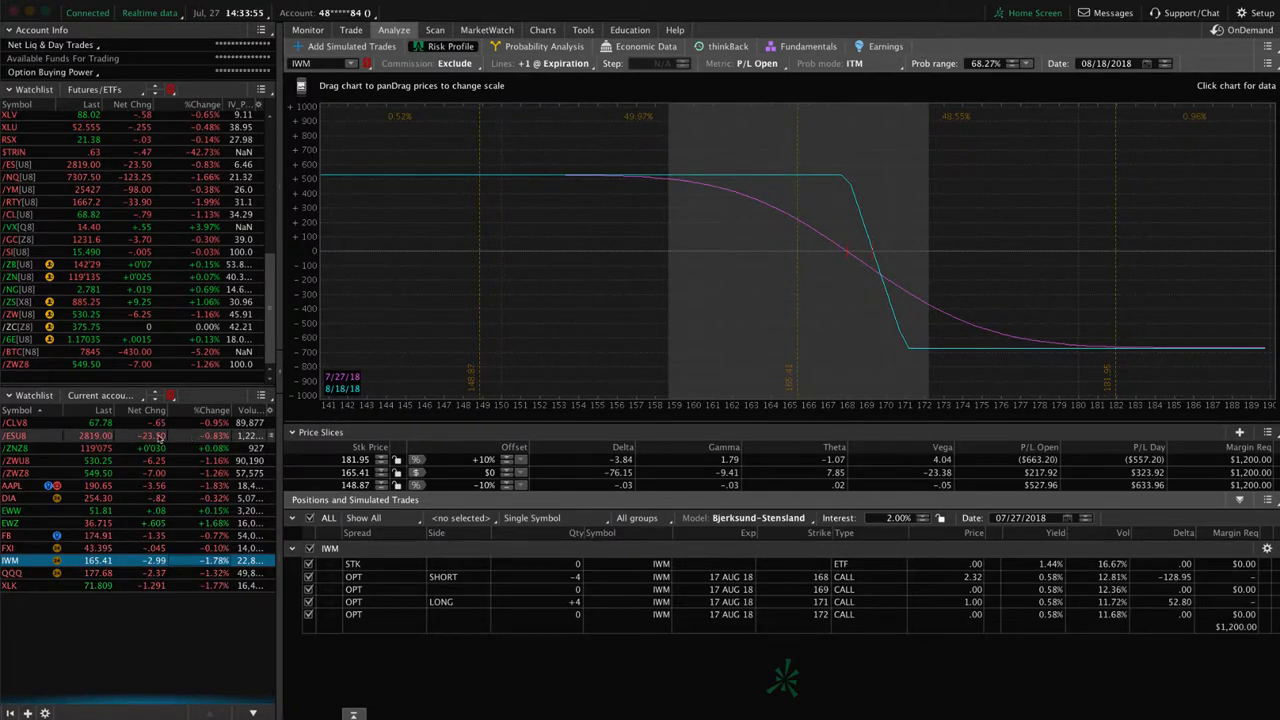
- Load the /ZWU8 then /ZWZ8 December wheat positions and view the /ZWZ8 daily chart
click(36, 461)
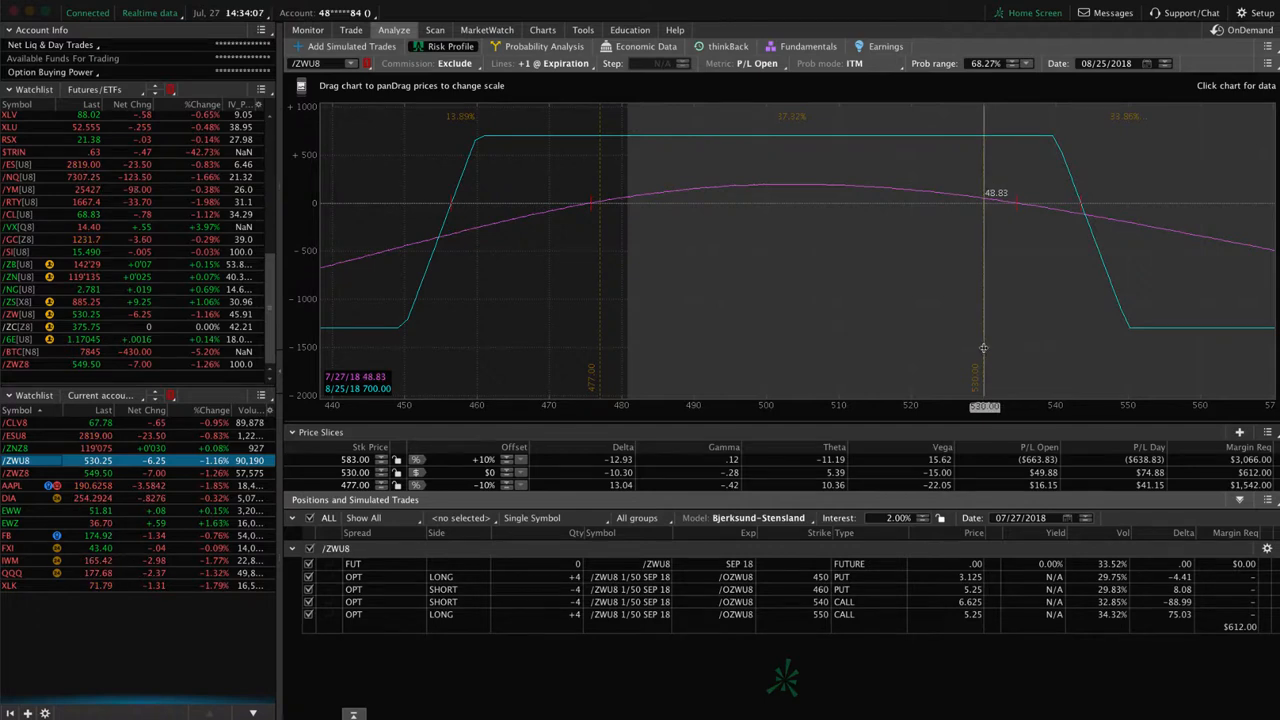
click(183, 473)
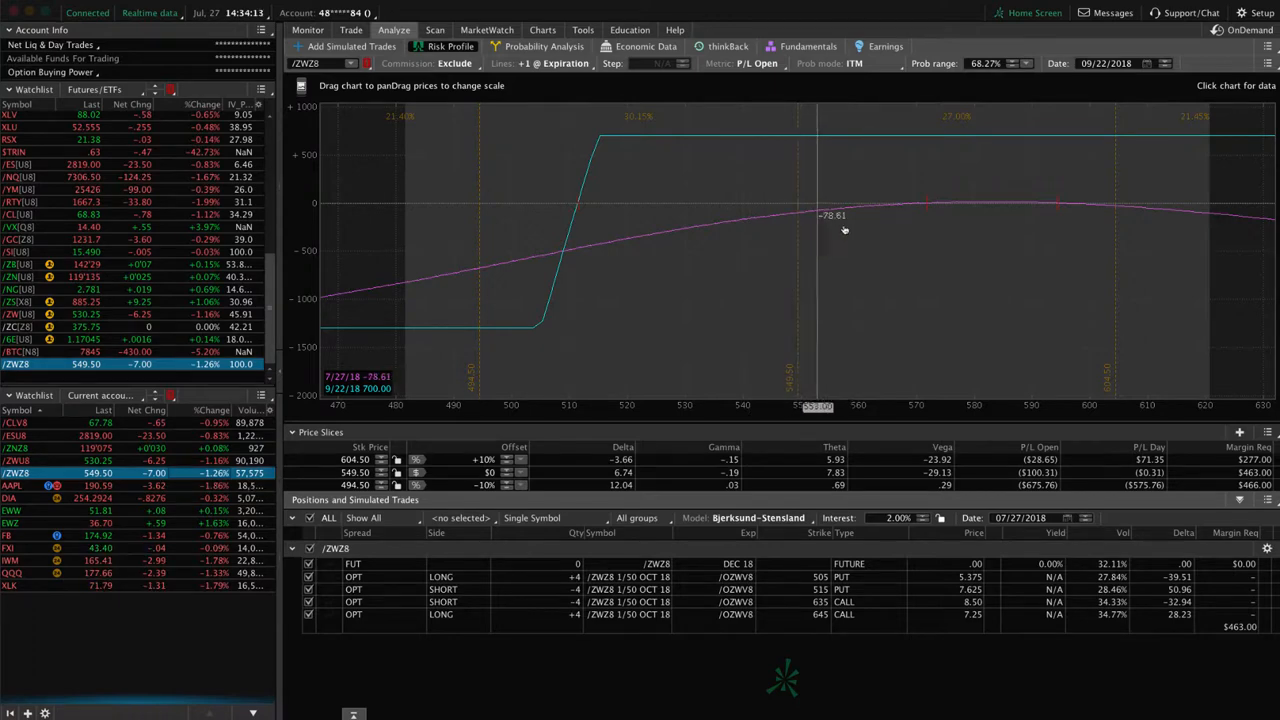
click(543, 30)
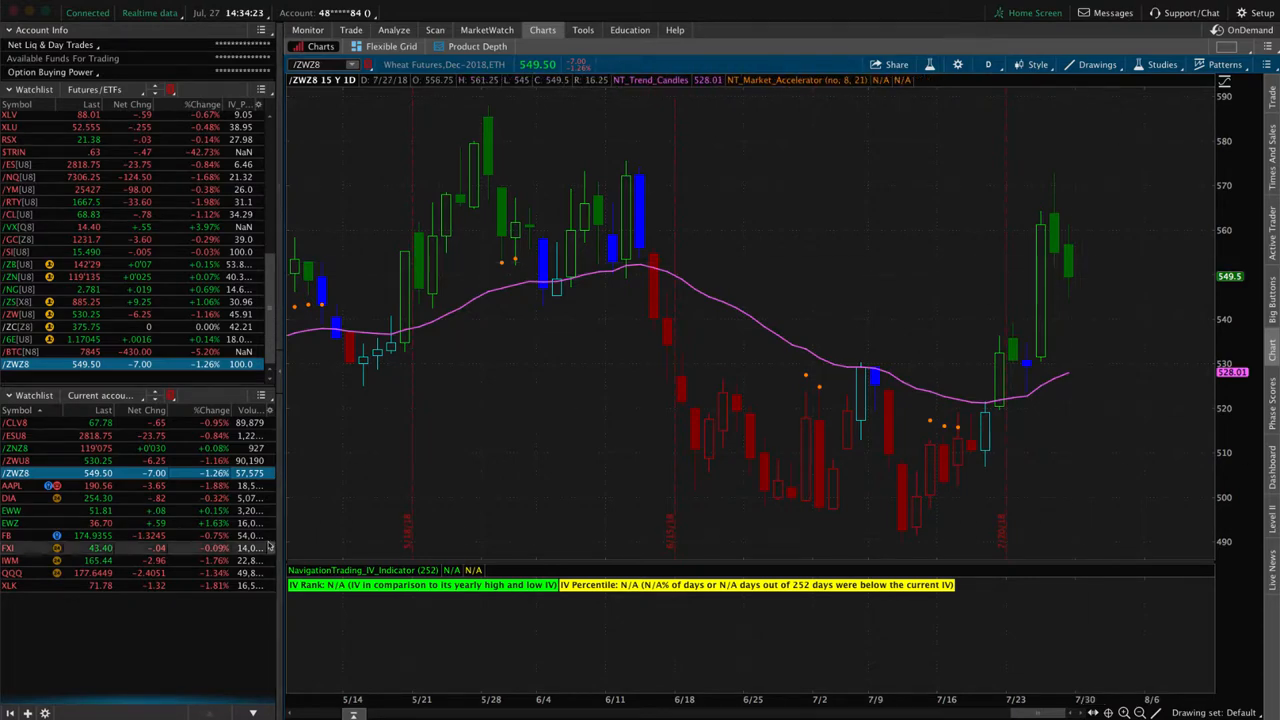
- Switch the chart to AAPL and check its upcoming earnings dates marker
click(215, 486)
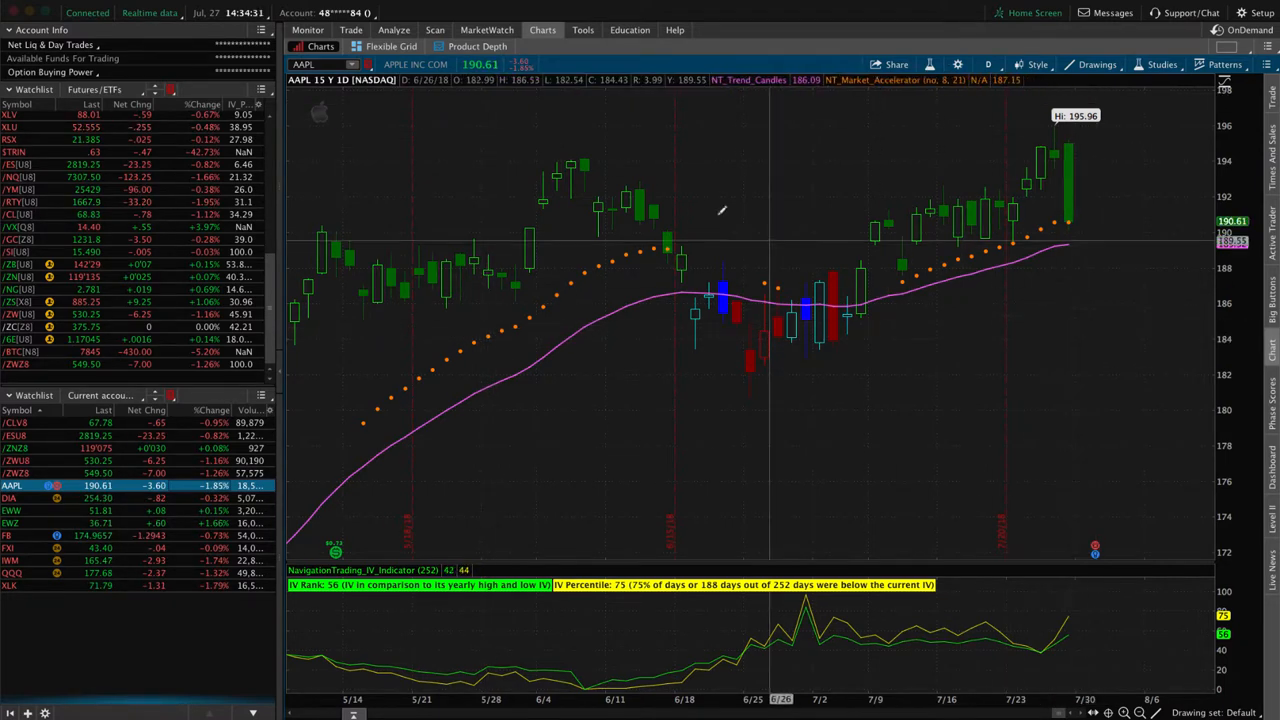
click(395, 30)
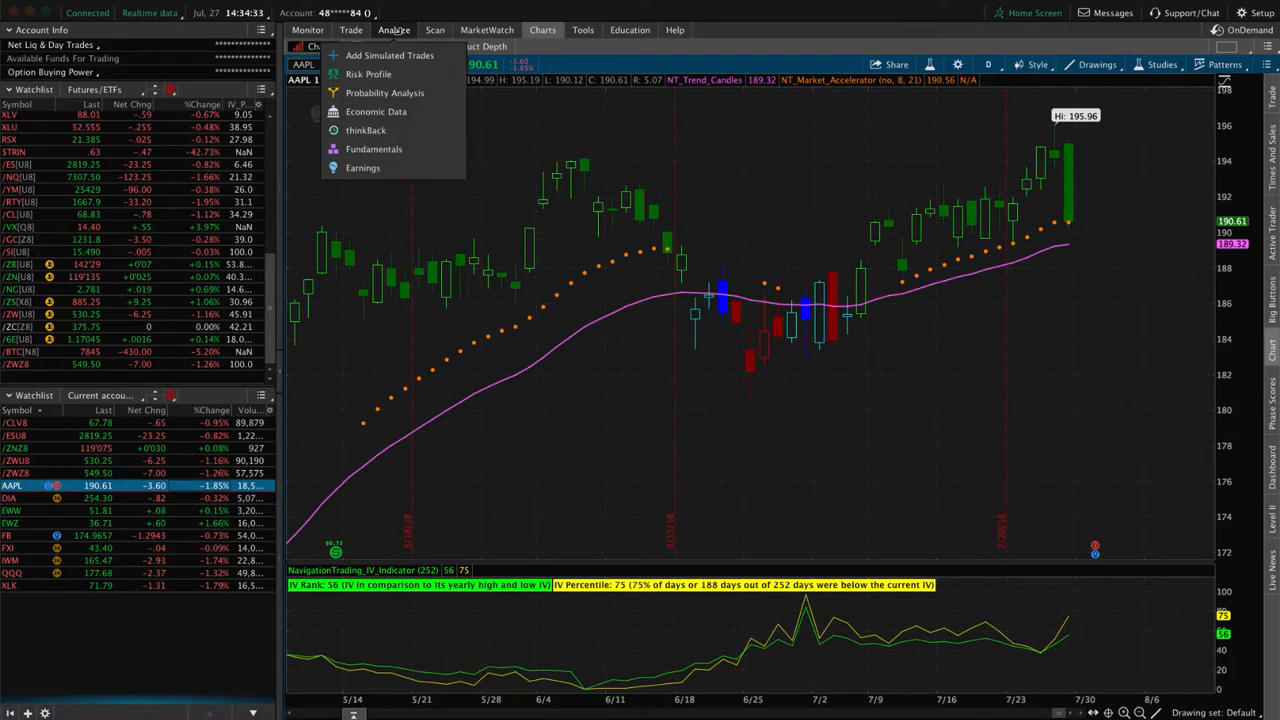
click(395, 30)
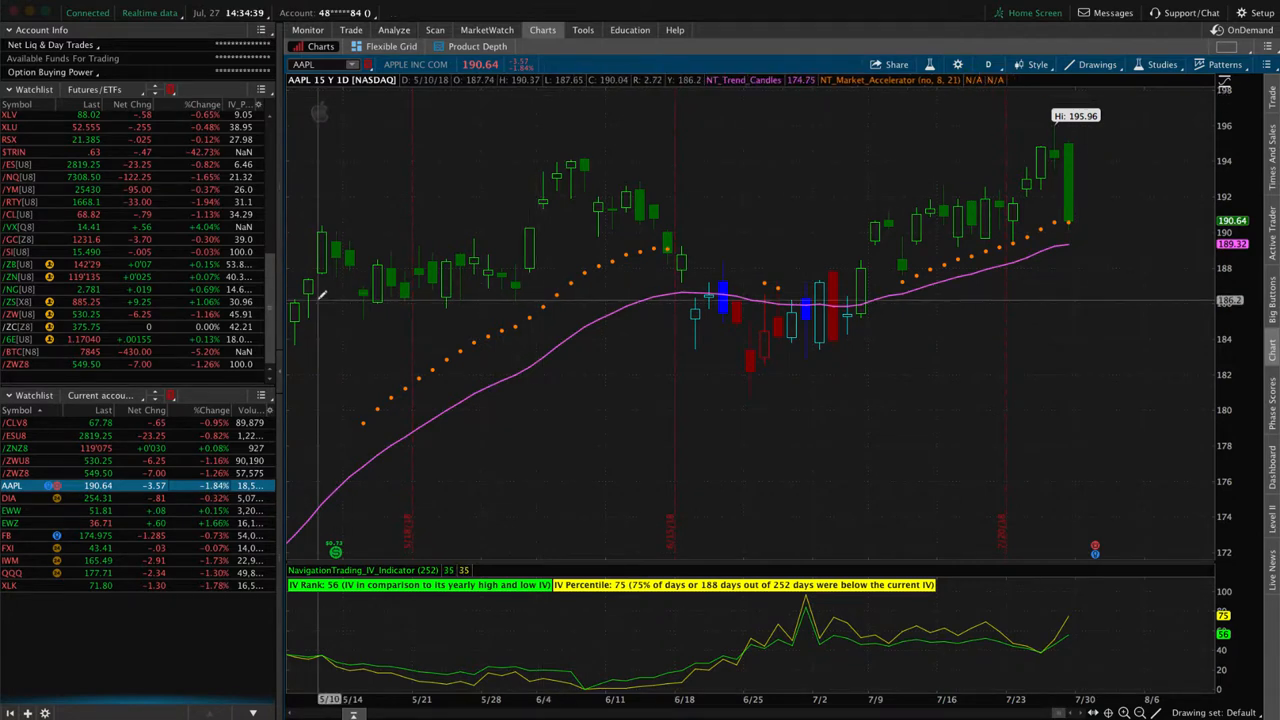
click(48, 487)
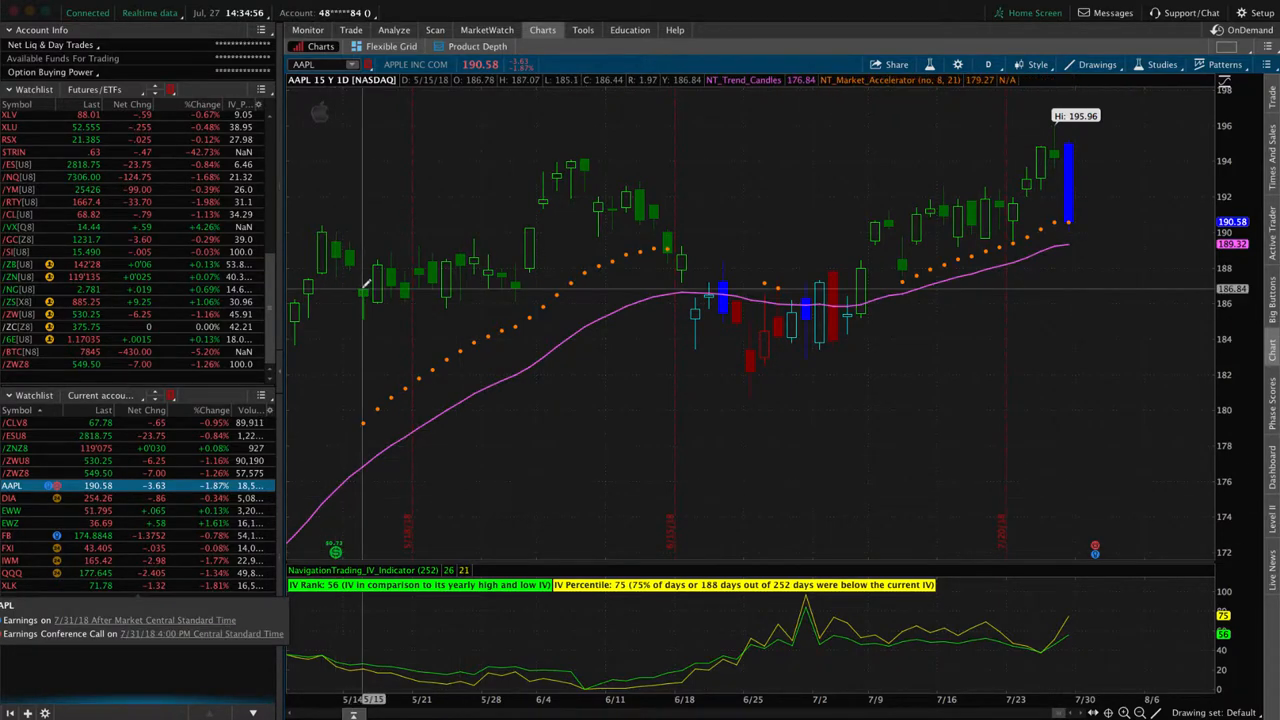
- Bring up the risk profile of the AAPL August 185/195 put vertical
click(393, 29)
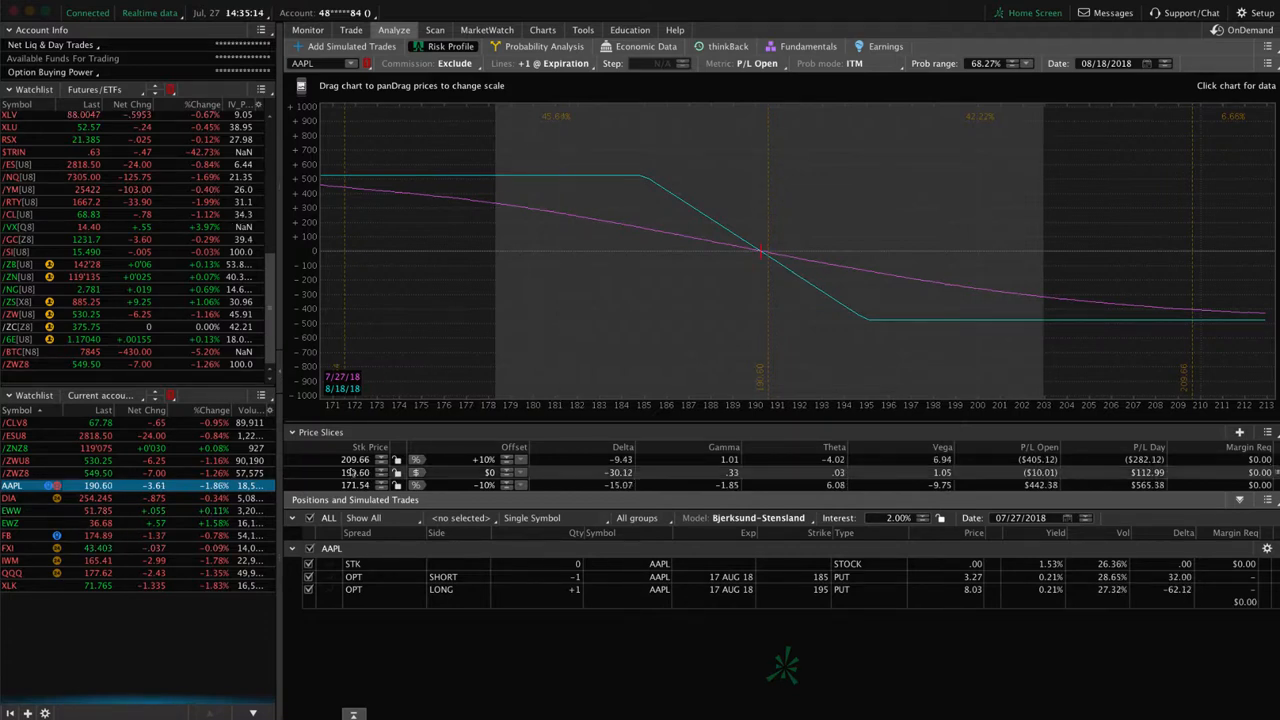
- Step through the DIA, EWW and EWZ positions' risk profiles
click(222, 498)
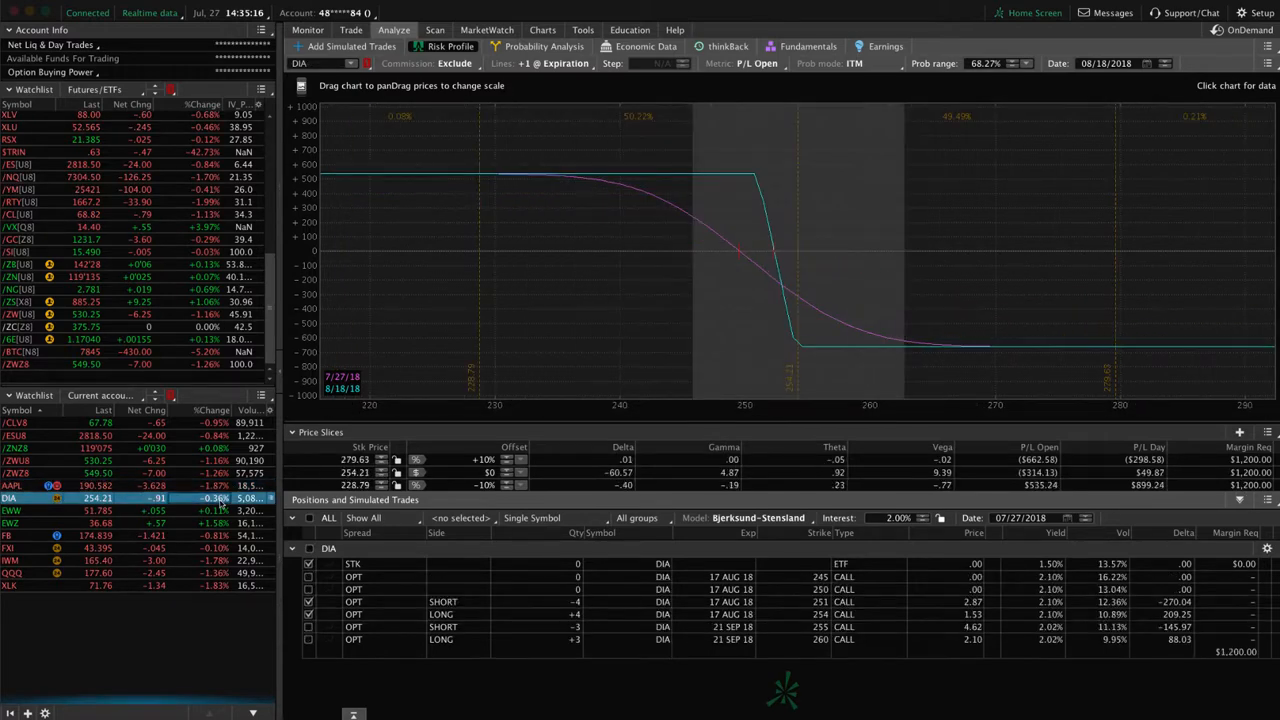
click(212, 512)
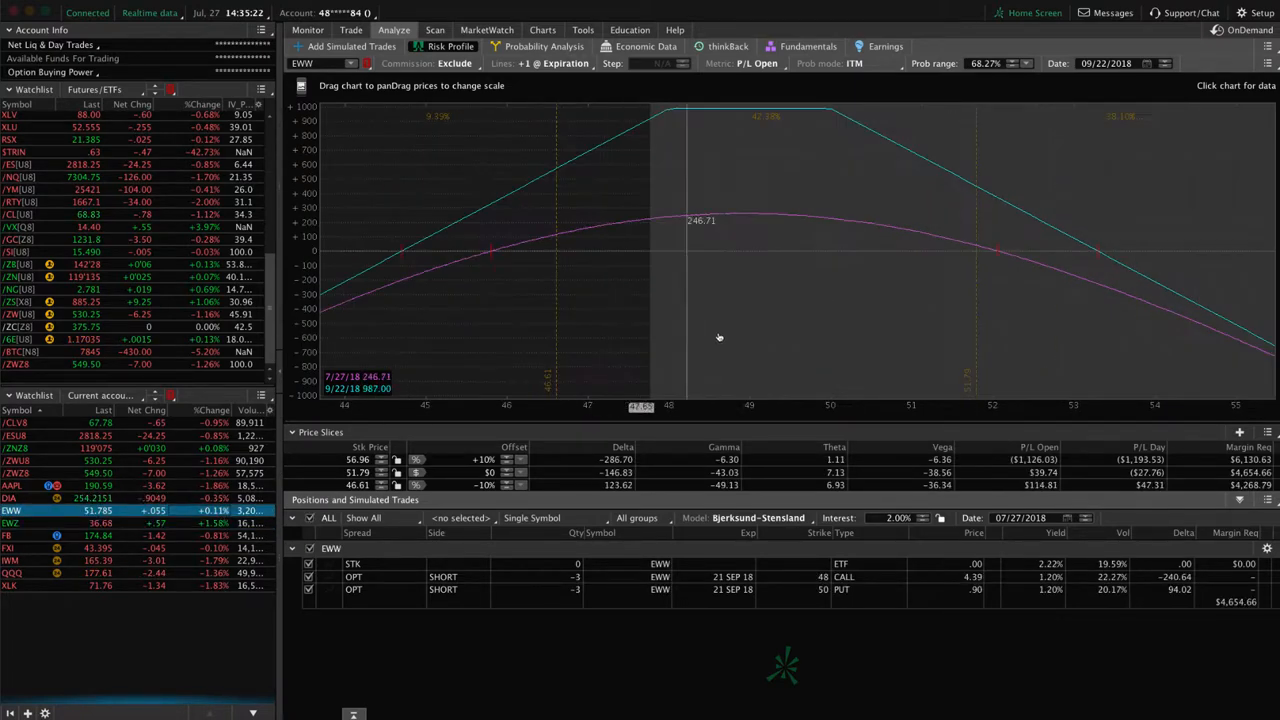
click(182, 526)
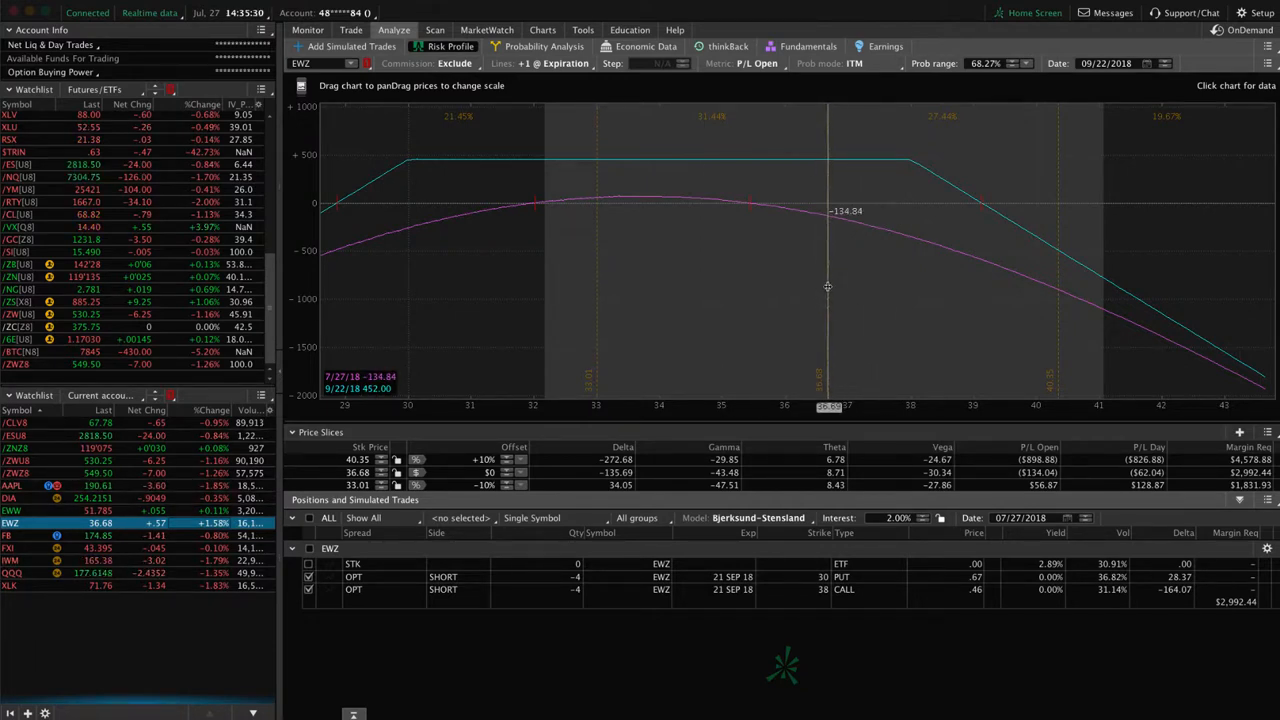
- Glance at EWZ's chart, return to its September strangle profile, then show QQQ's call vertical
click(542, 30)
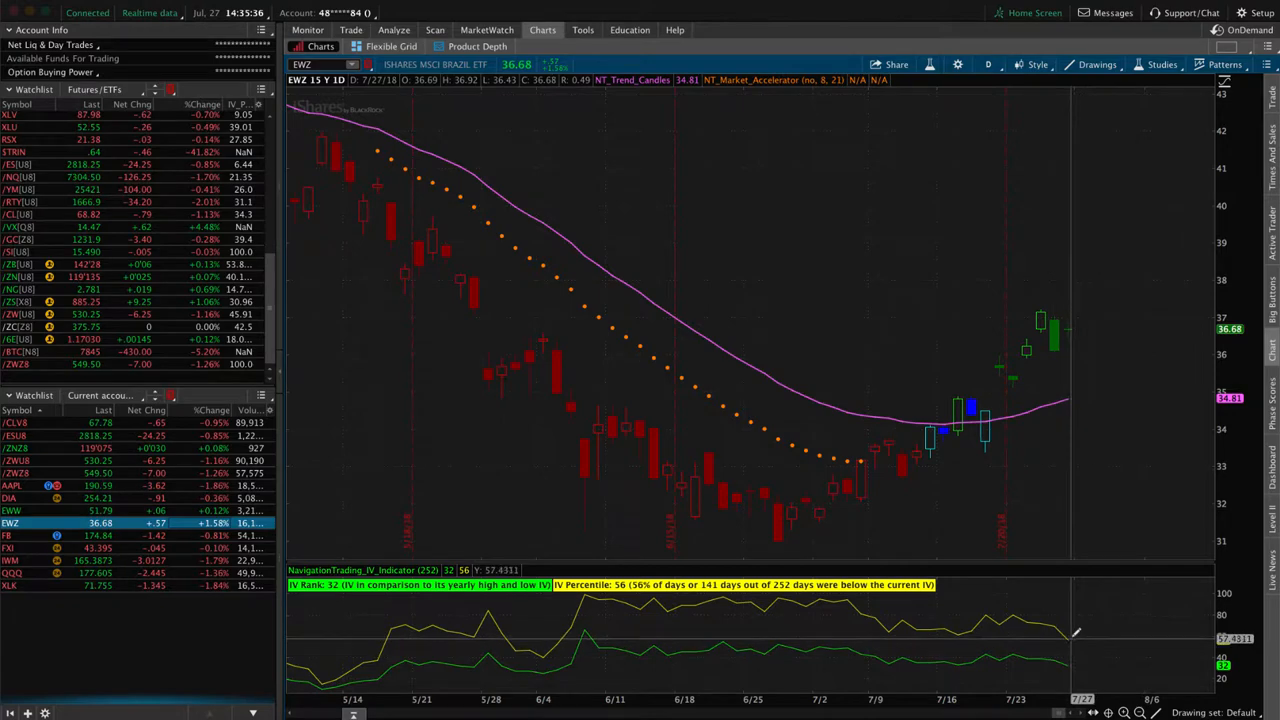
click(394, 30)
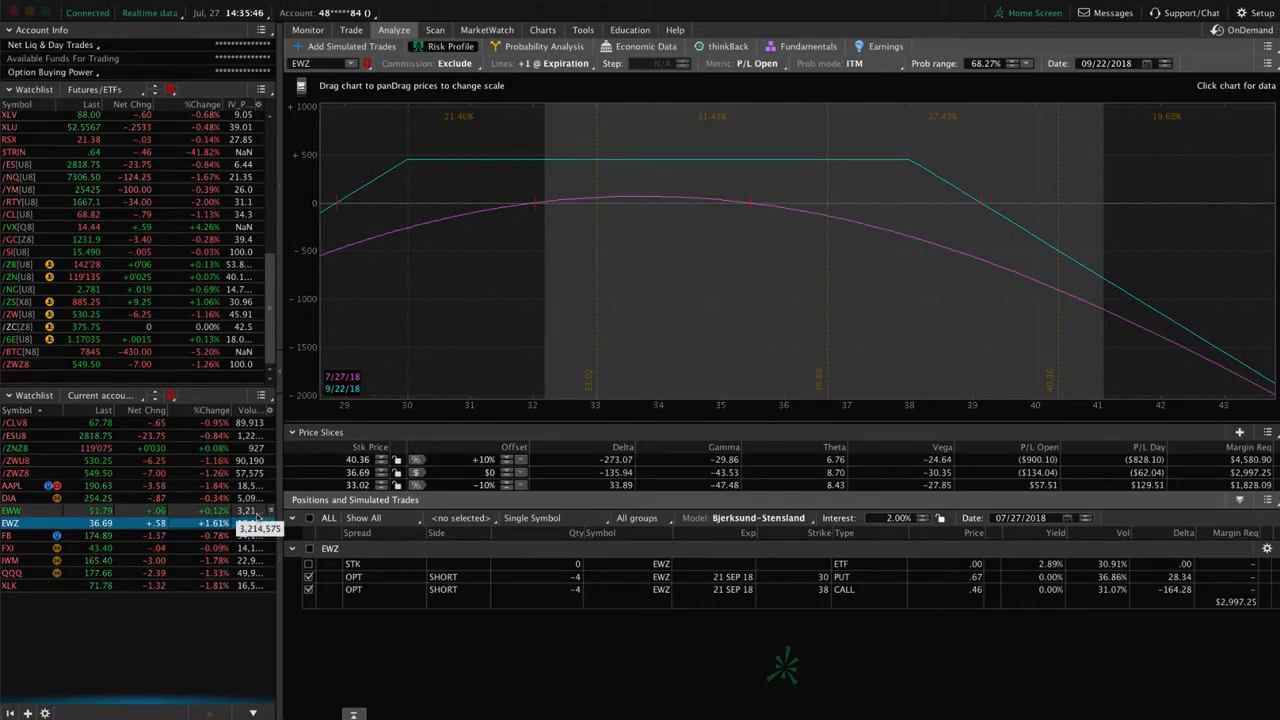
click(208, 572)
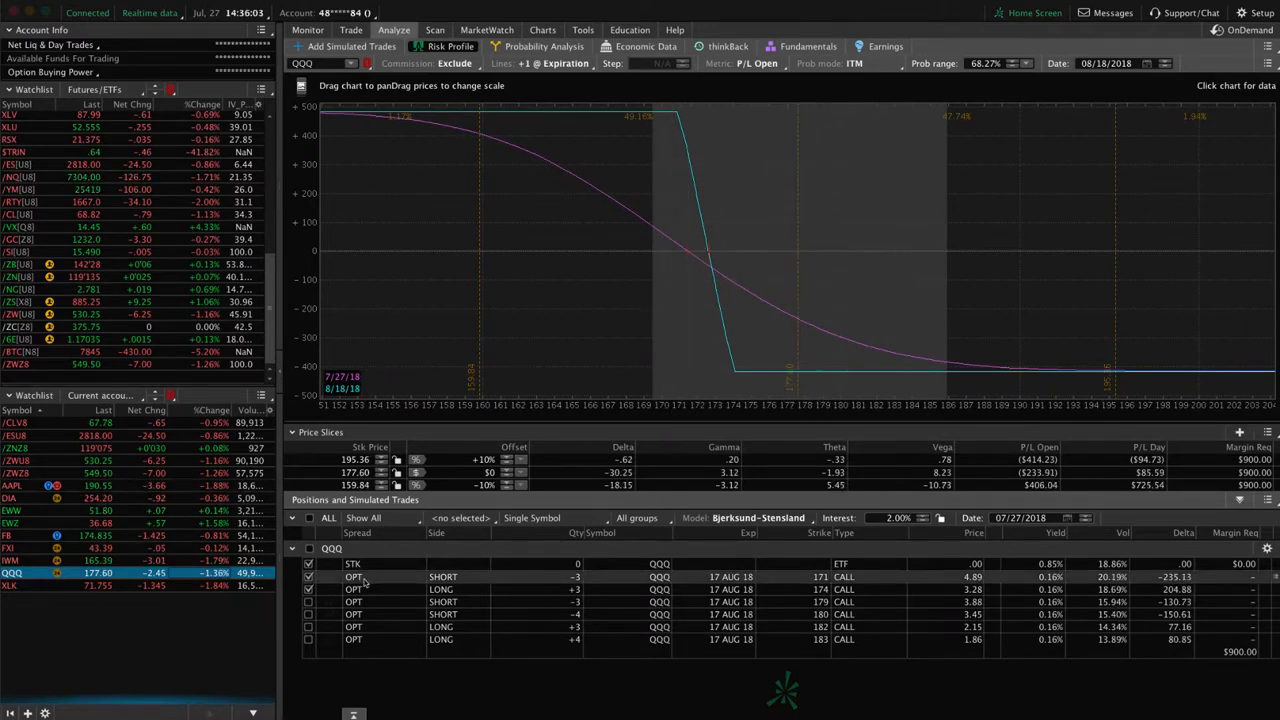
- Isolate the QQQ 171/174 call spread, then swap the analysis to the 179/182 call spread
click(308, 578)
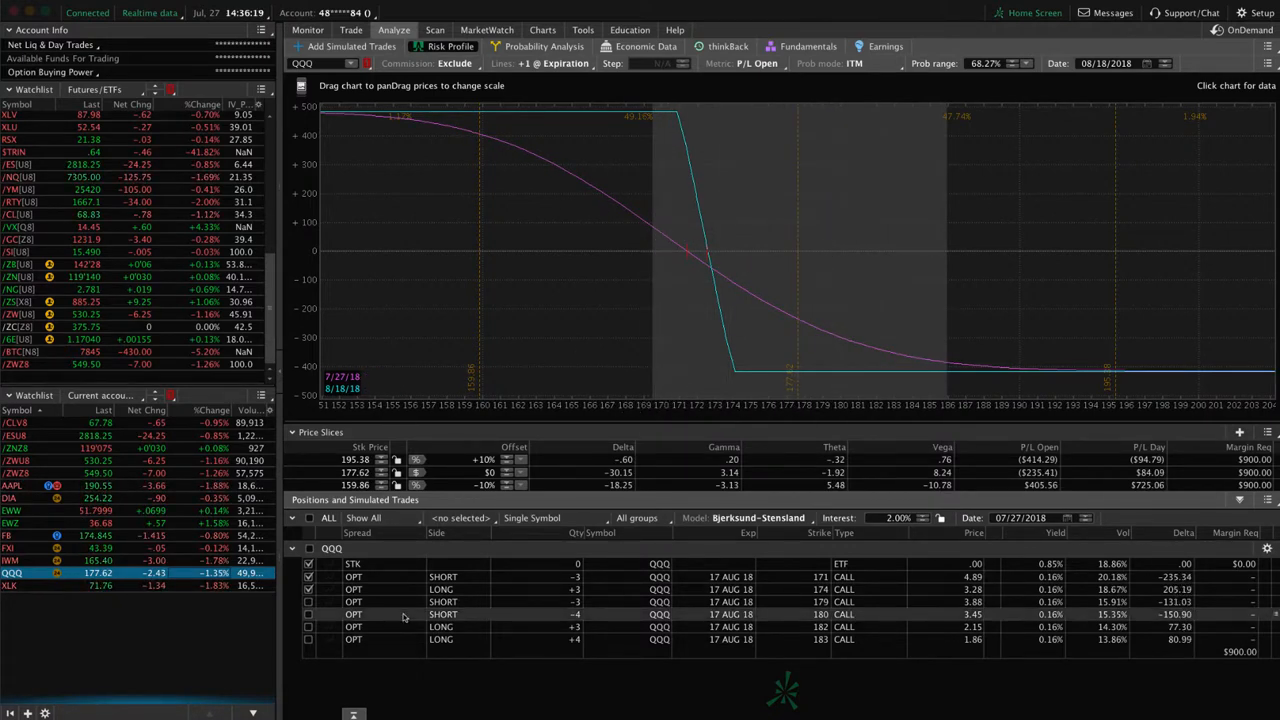
click(308, 589)
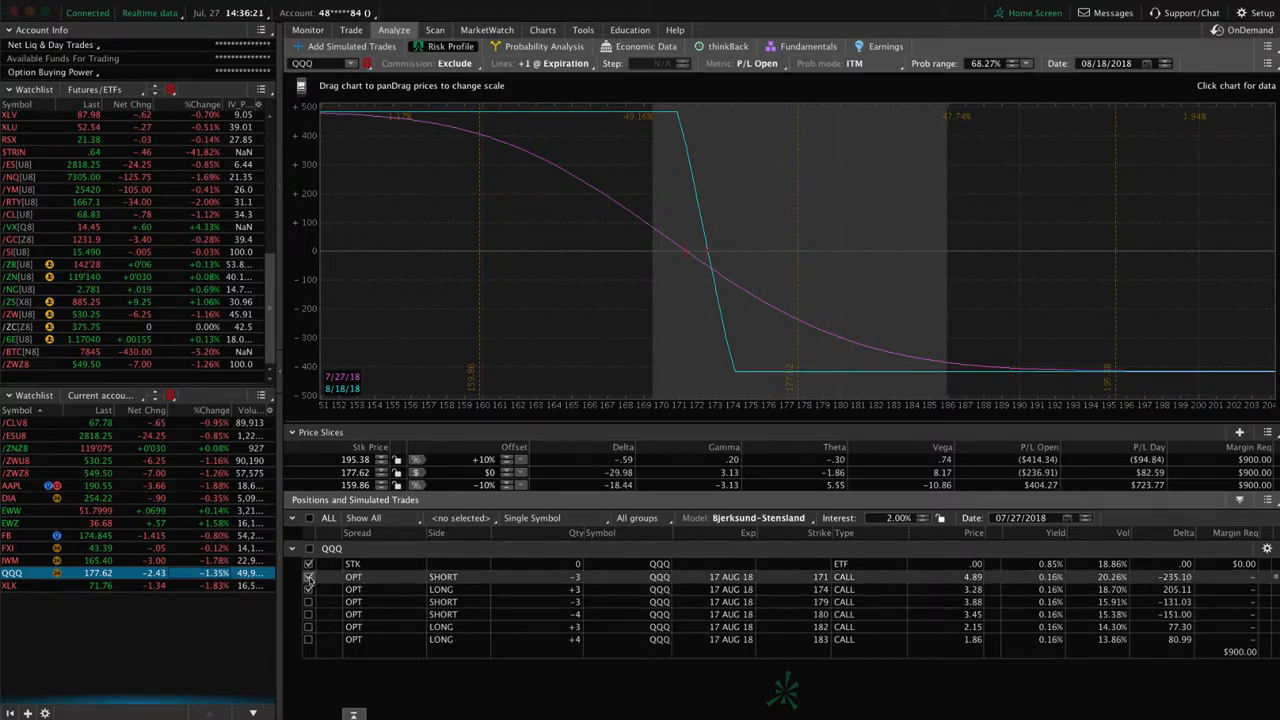
click(308, 577)
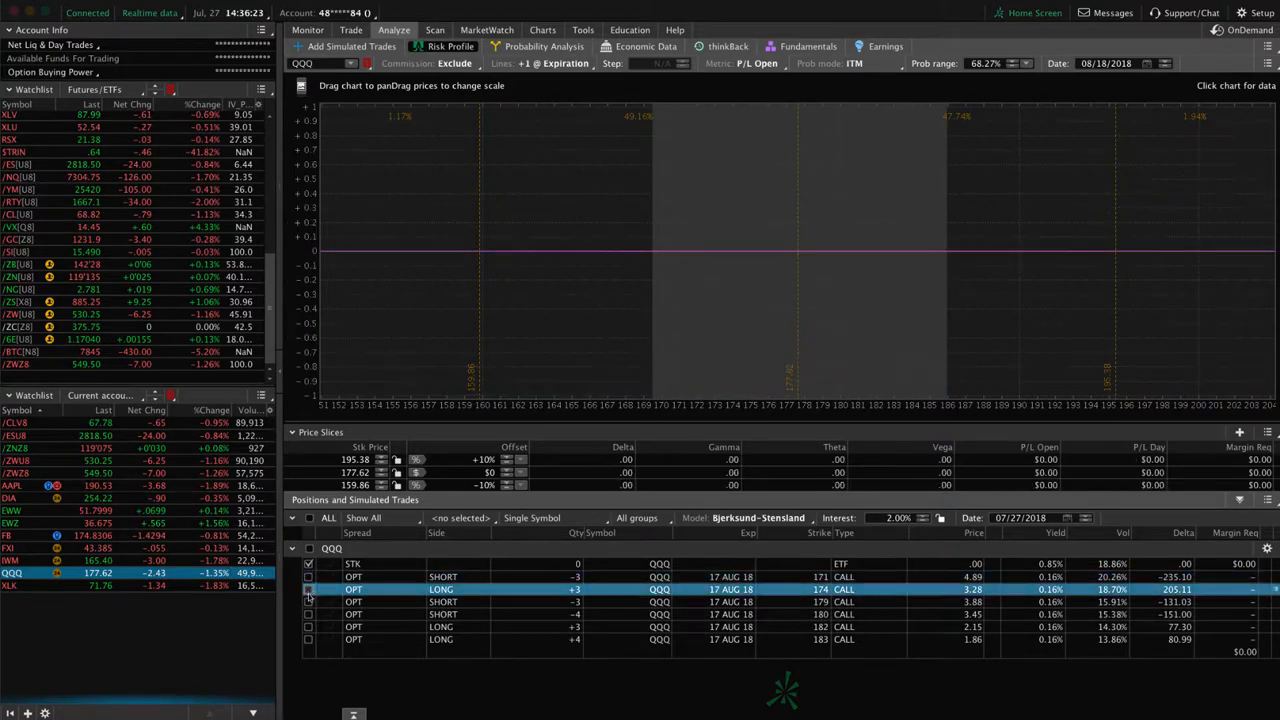
click(308, 602)
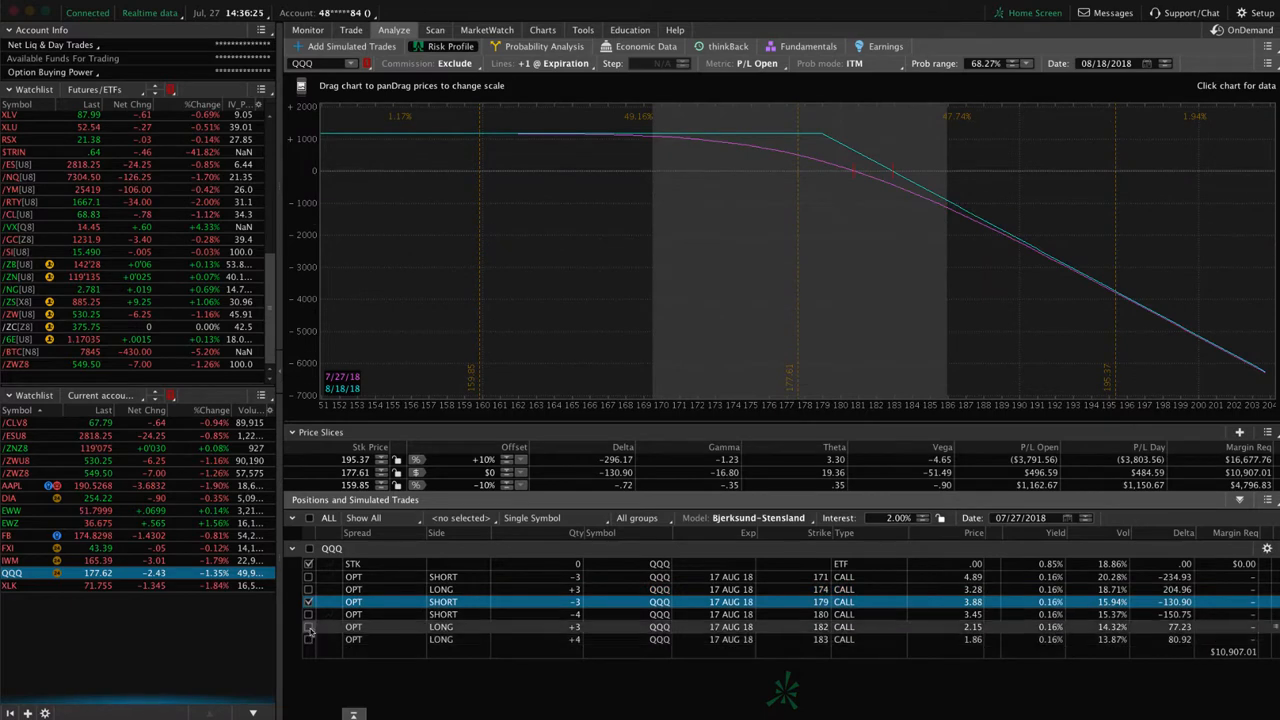
click(308, 627)
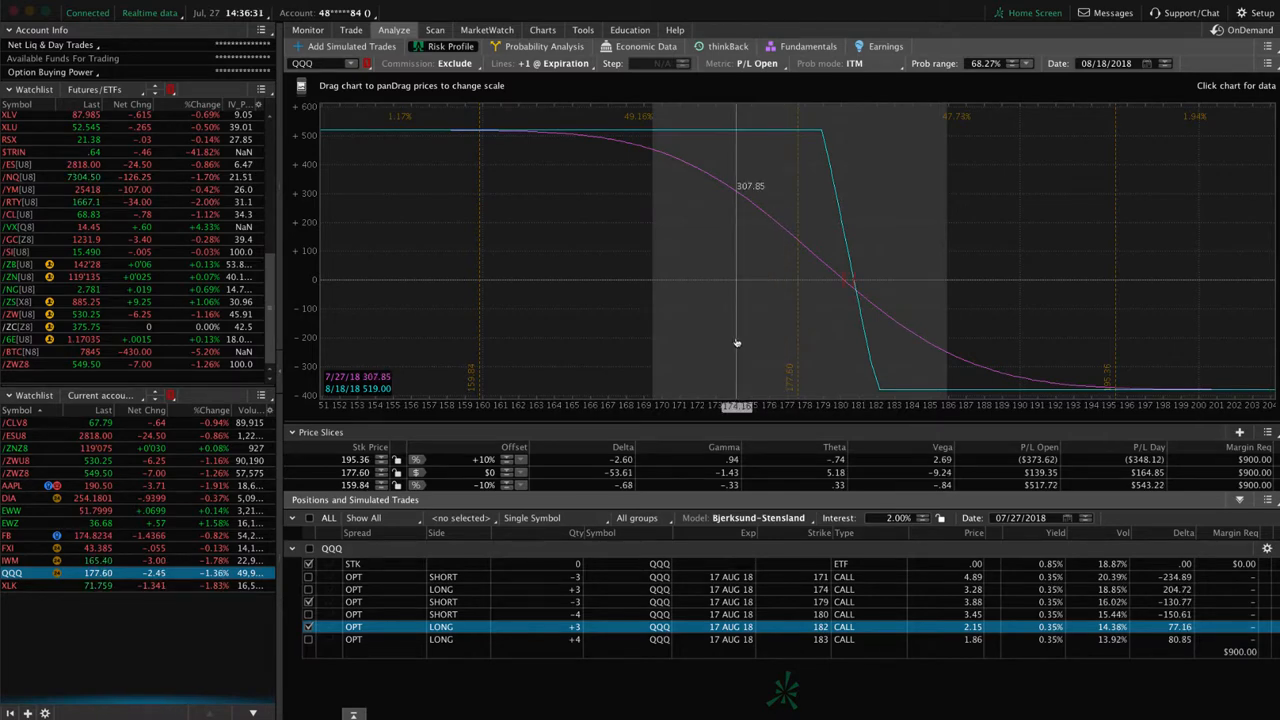
- Swap in the QQQ 180/183 call spread, then show XLK's August 69/73 put vertical risk profile
click(309, 602)
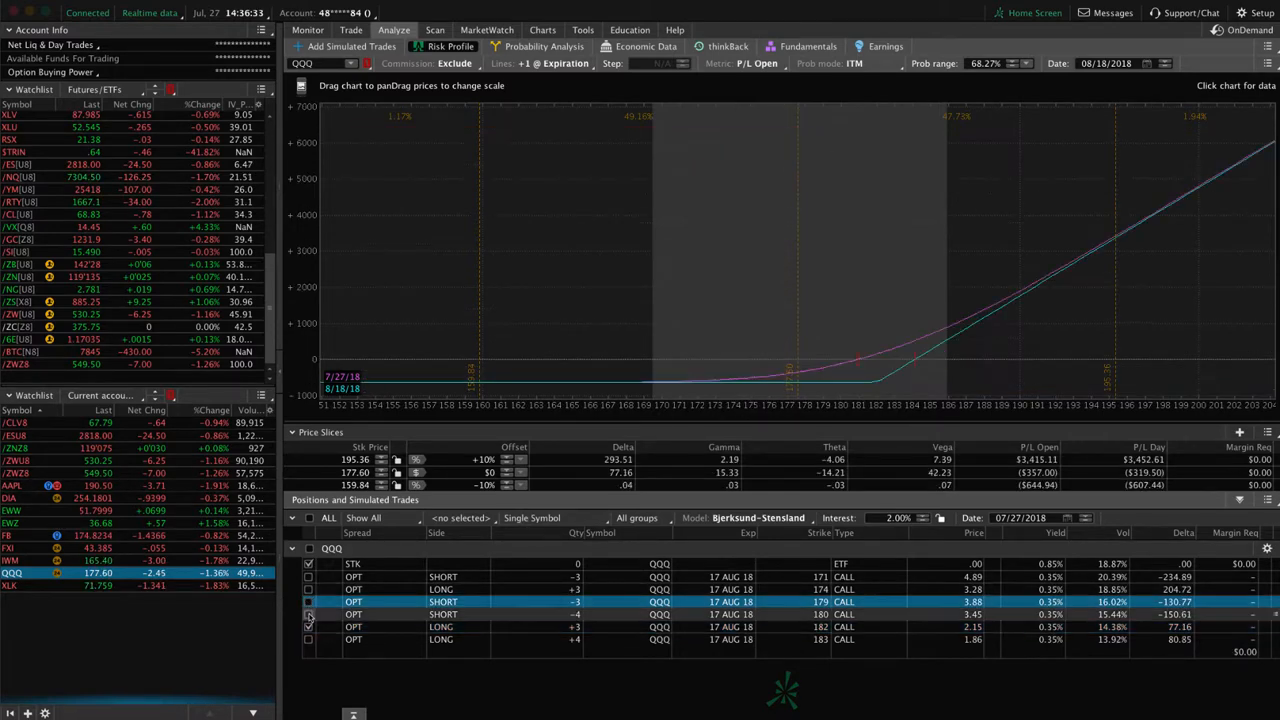
click(309, 627)
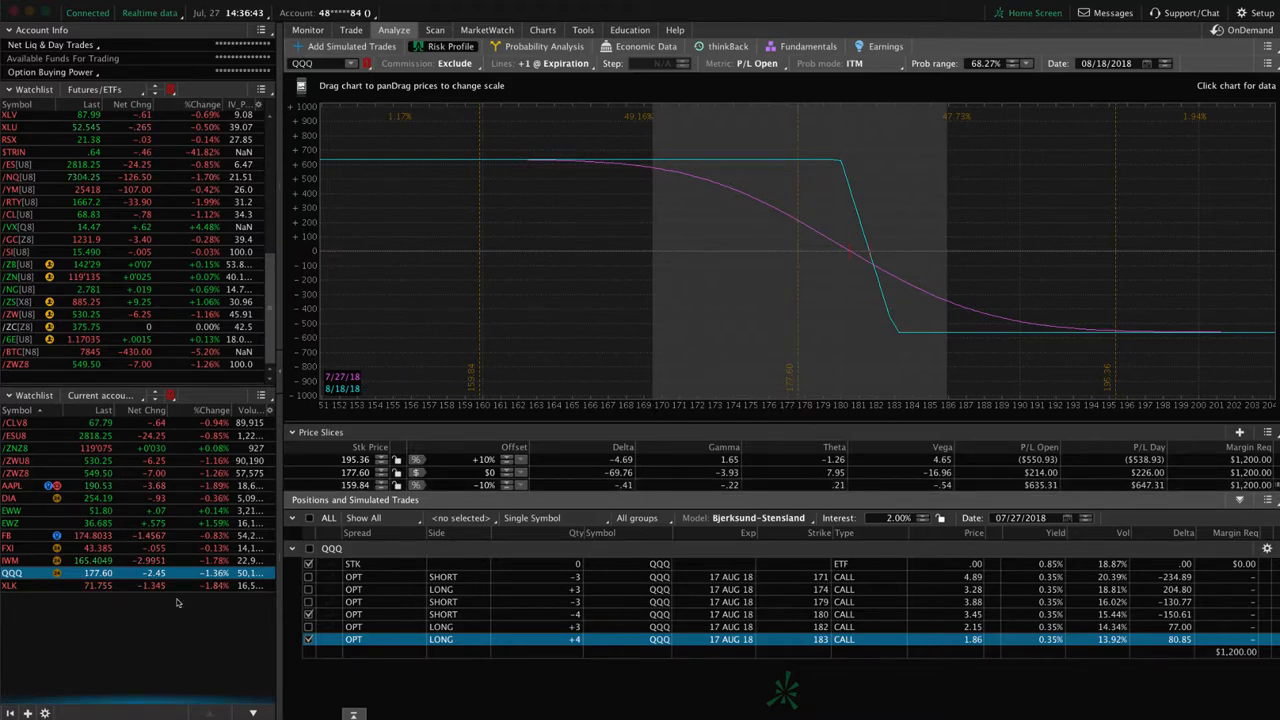
click(212, 588)
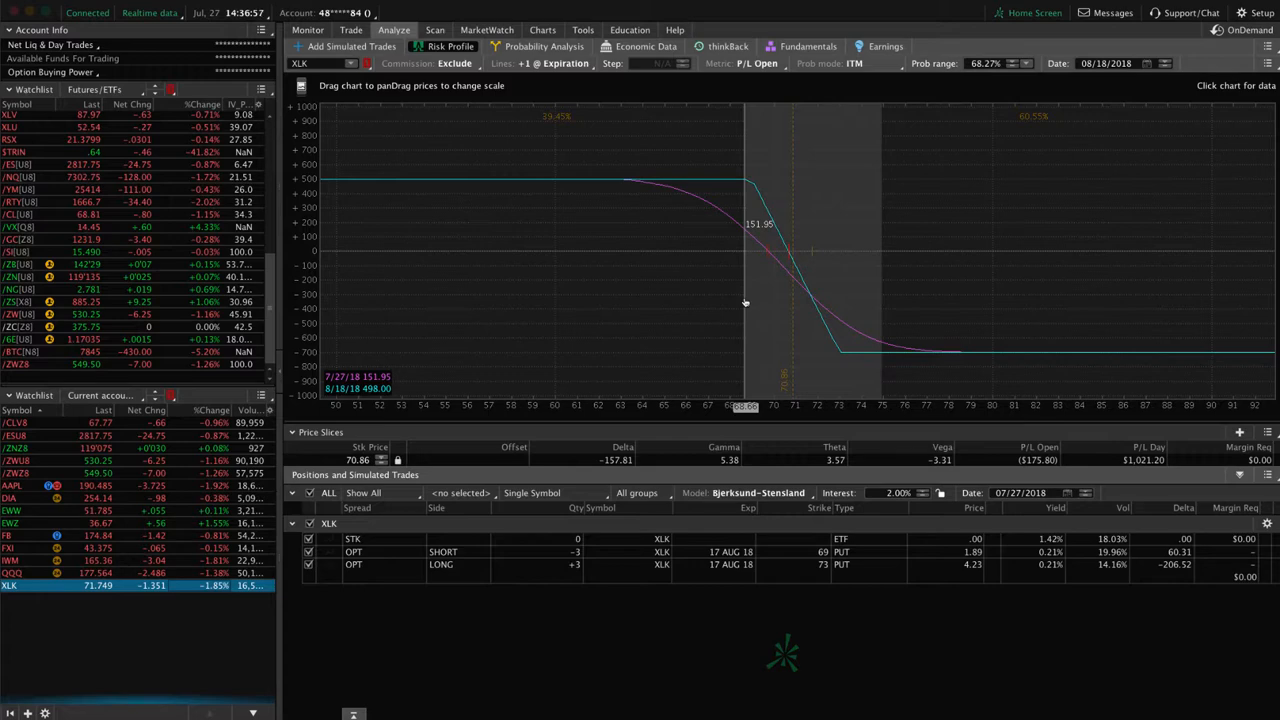
click(213, 573)
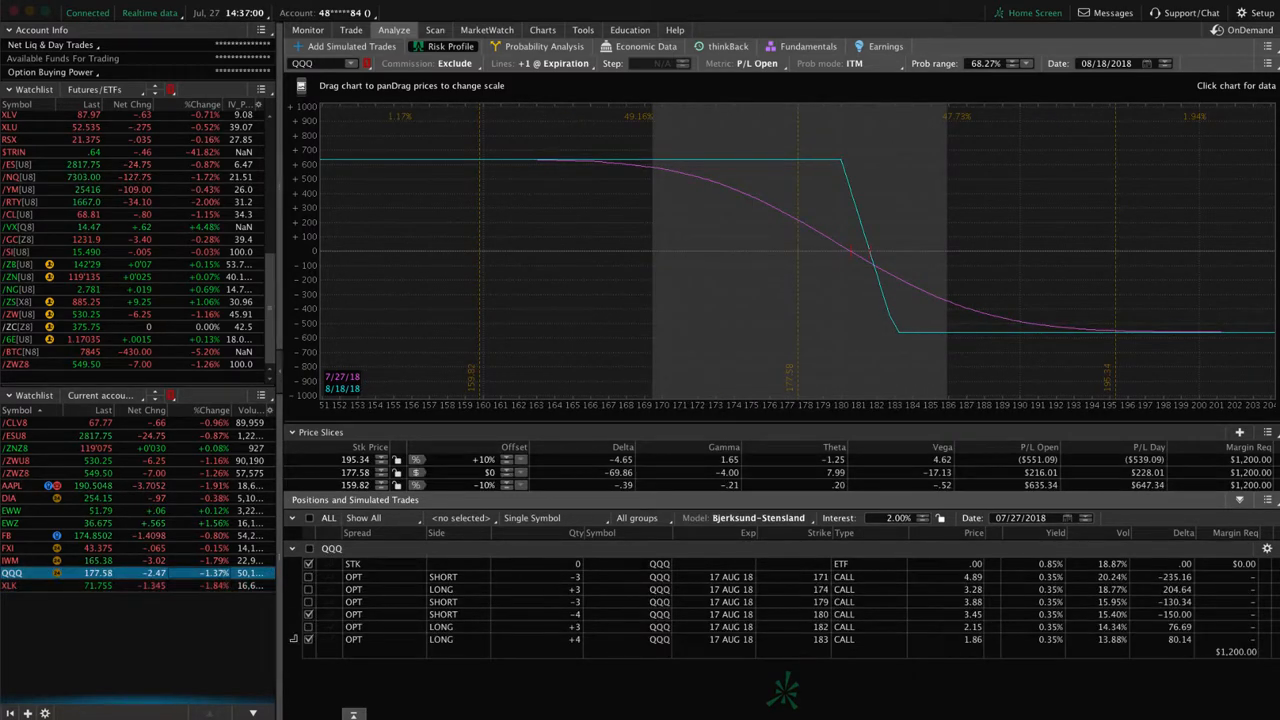
click(308, 614)
click(308, 577)
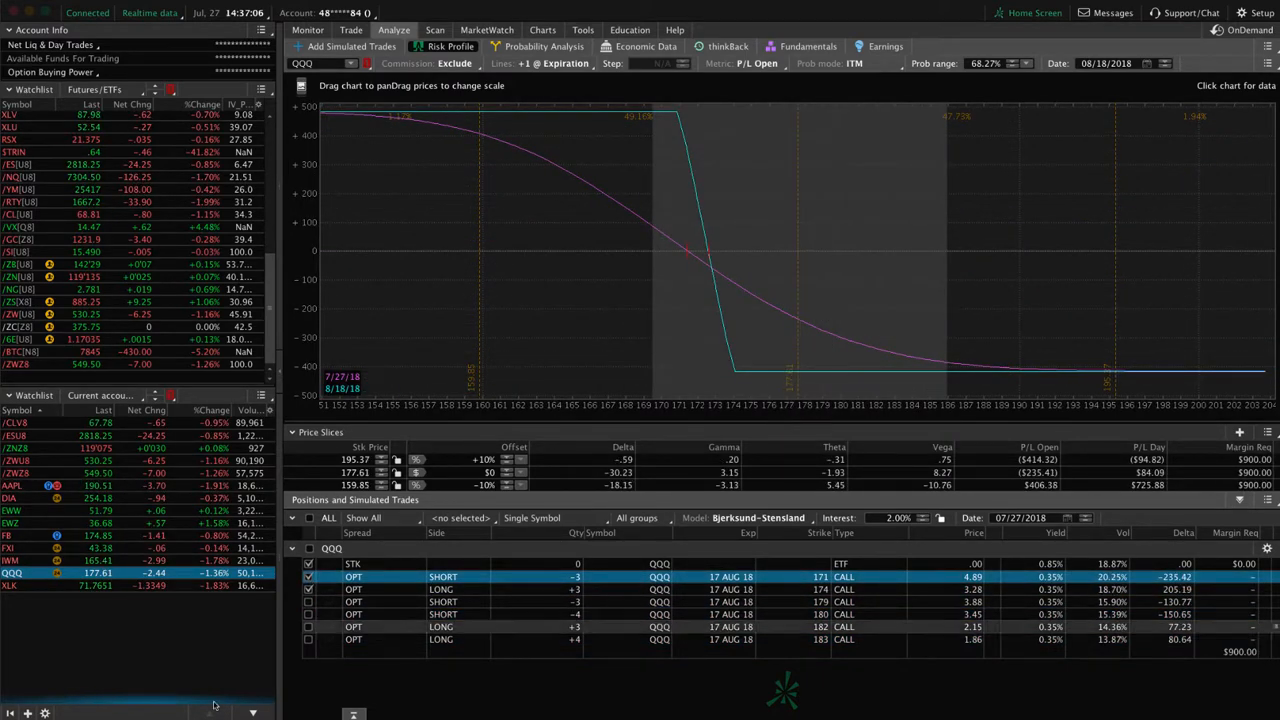
click(197, 586)
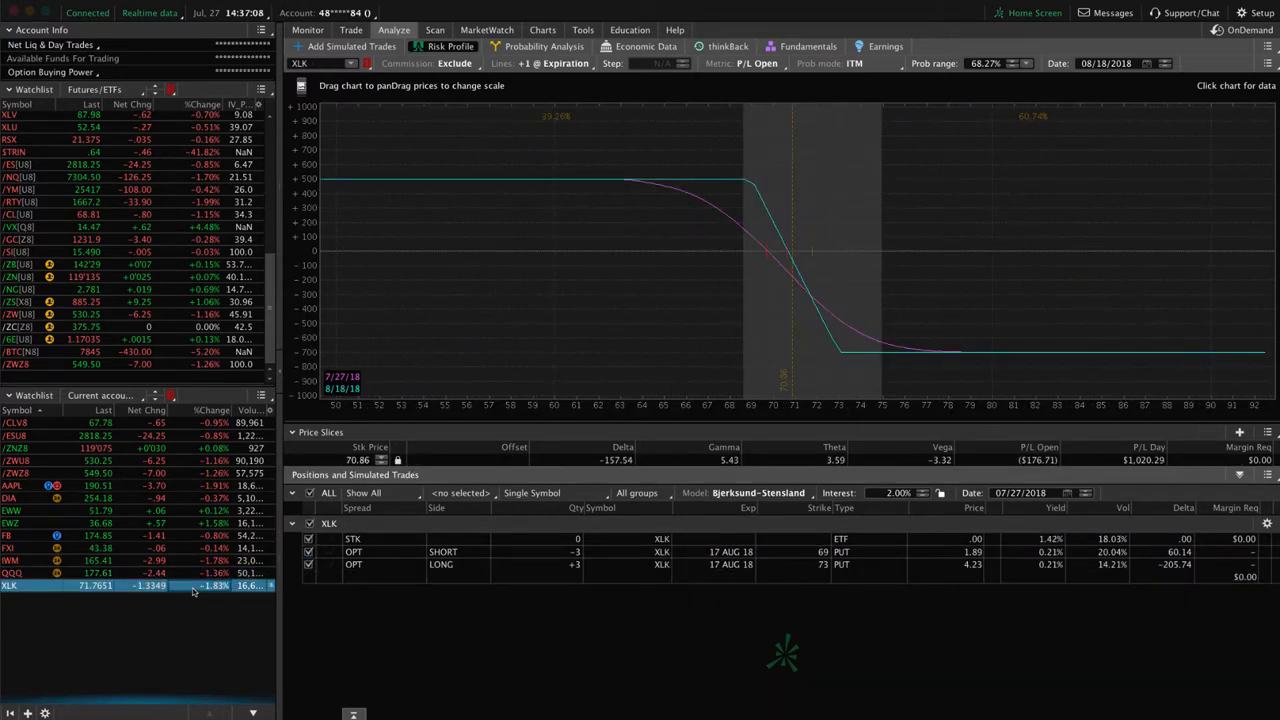